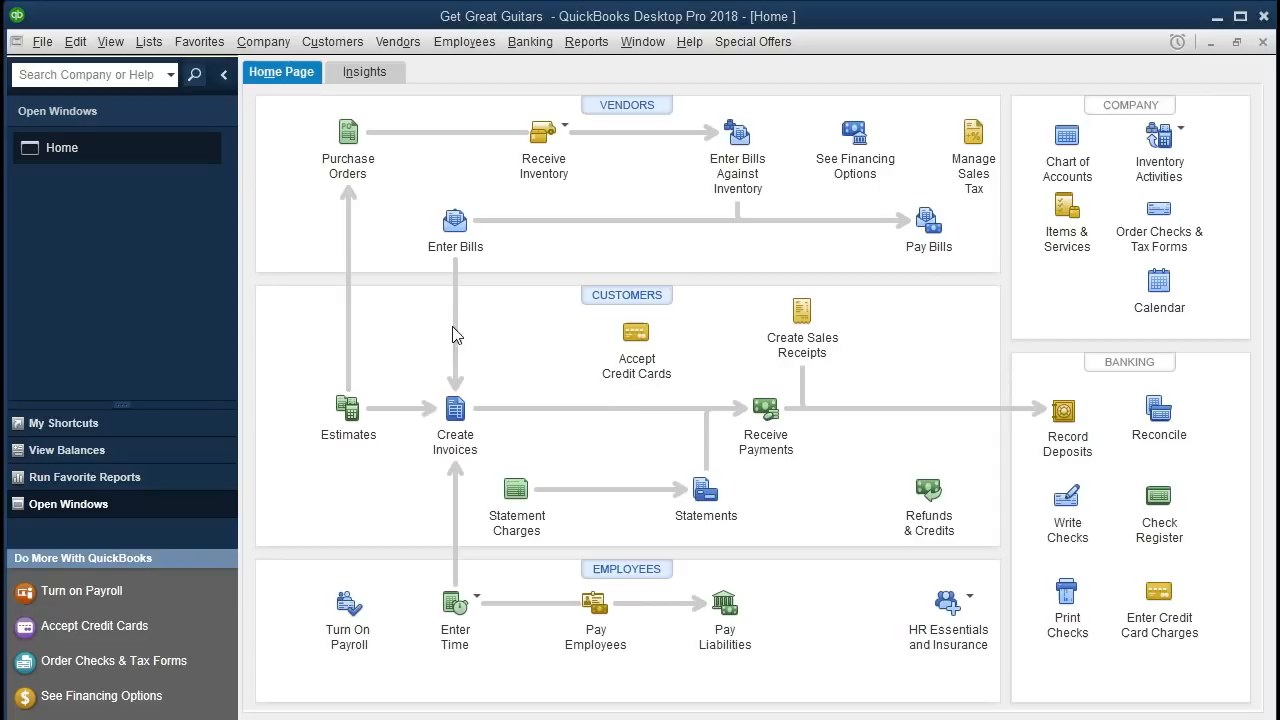
pyautogui.click(42, 42)
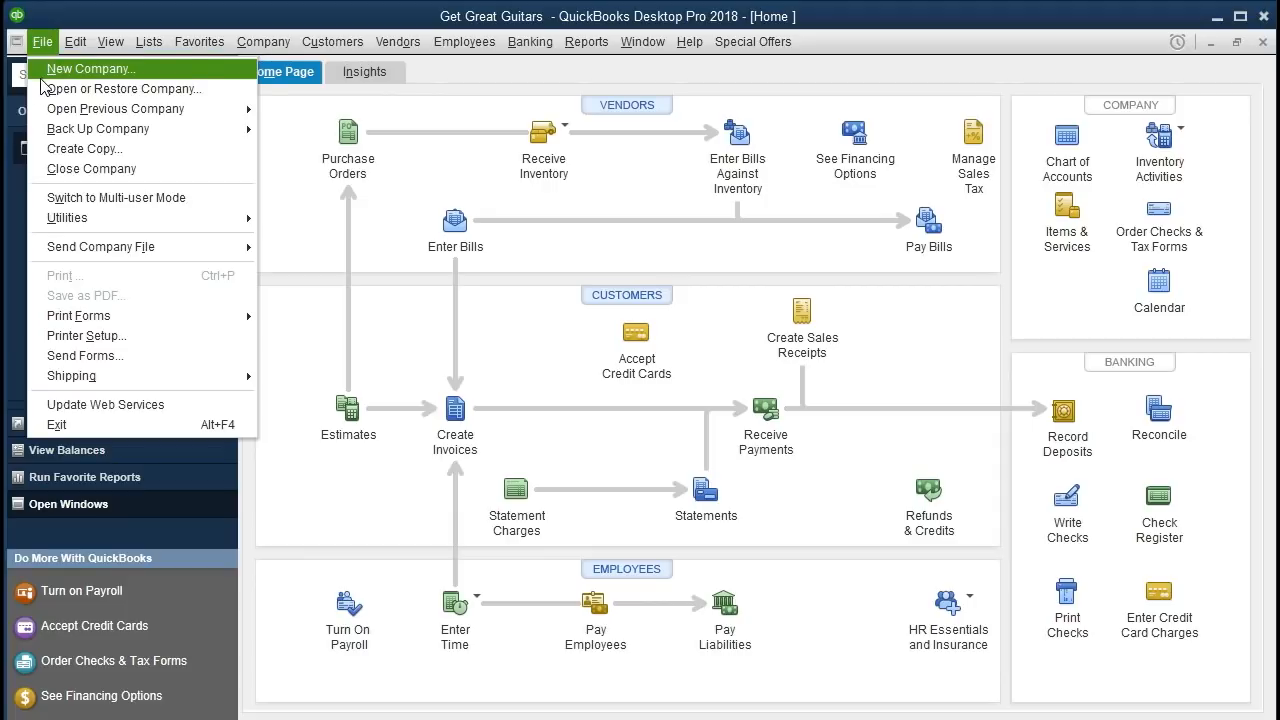
pyautogui.click(288, 222)
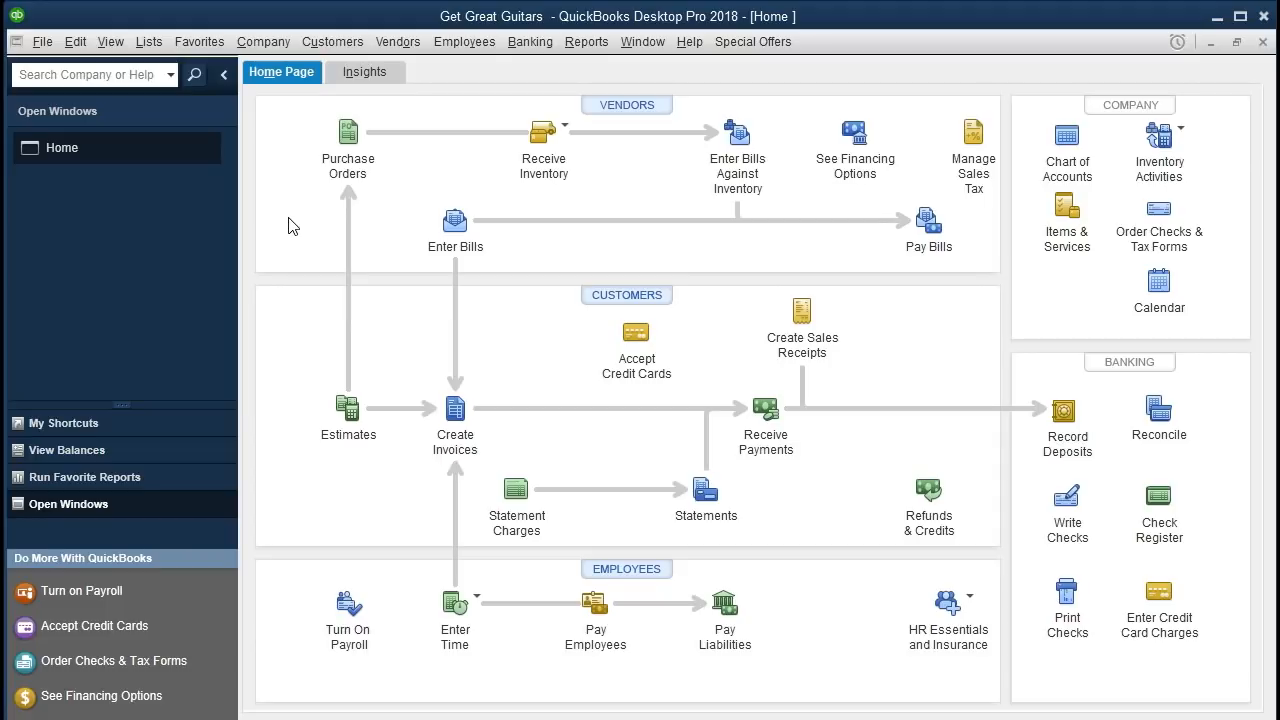
pyautogui.click(264, 45)
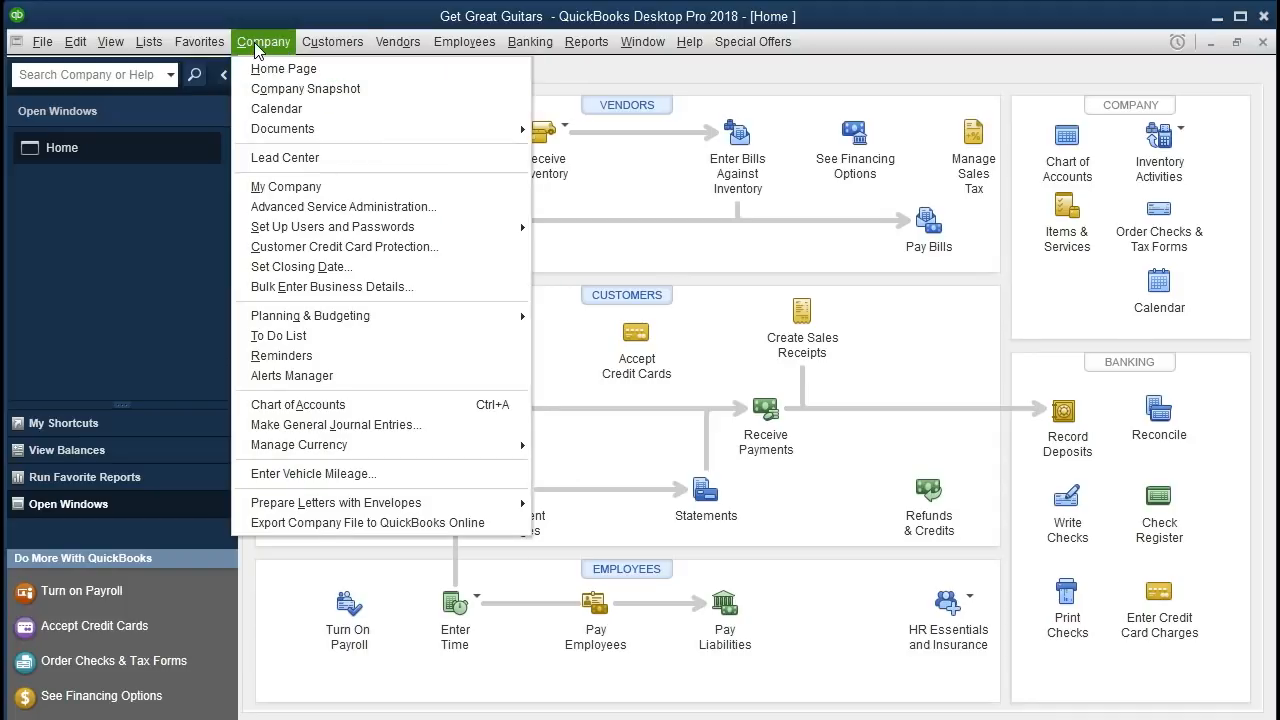
pyautogui.click(106, 217)
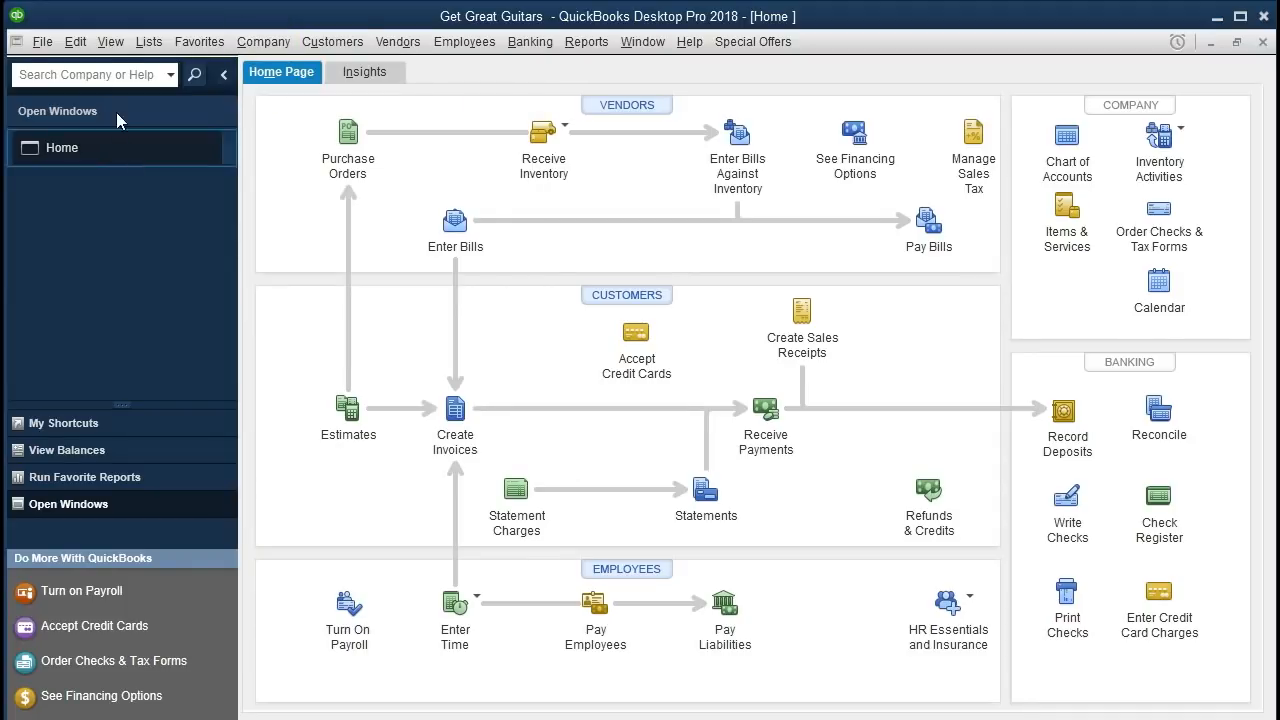
pyautogui.click(113, 44)
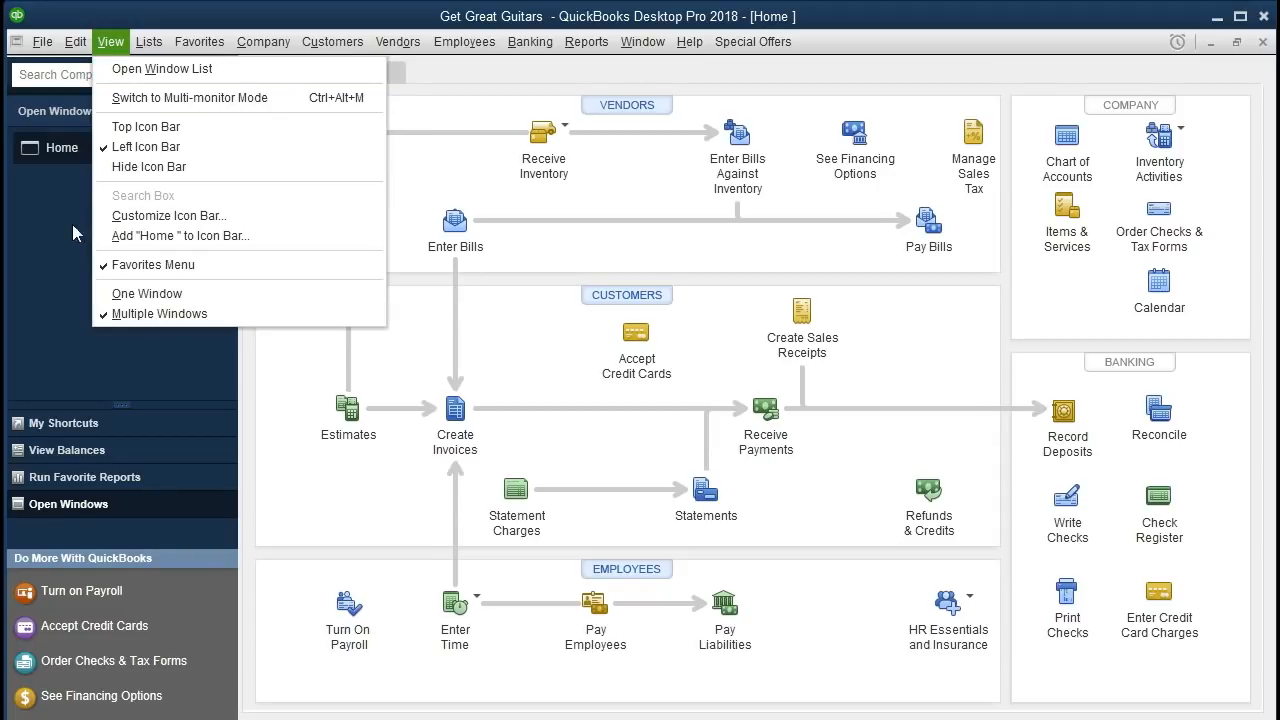
pyautogui.click(48, 250)
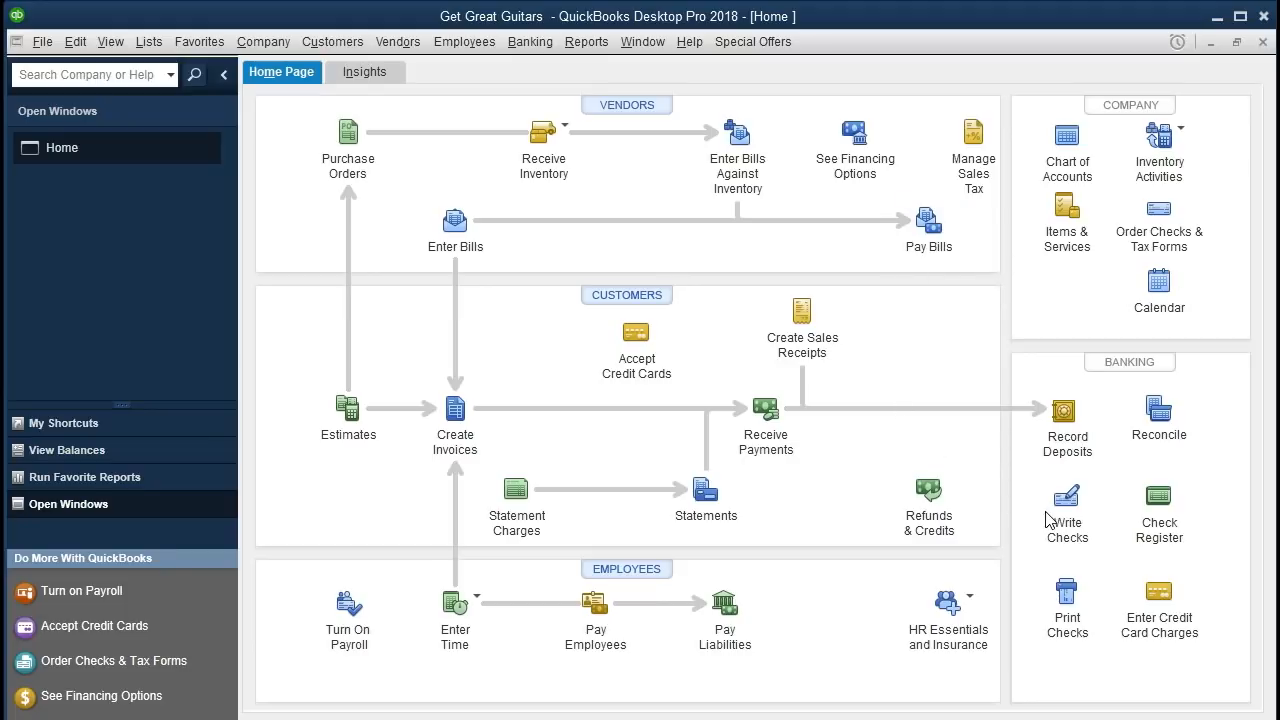
# - Open the register of the Checking account for viewing and return to the home page
pyautogui.click(529, 44)
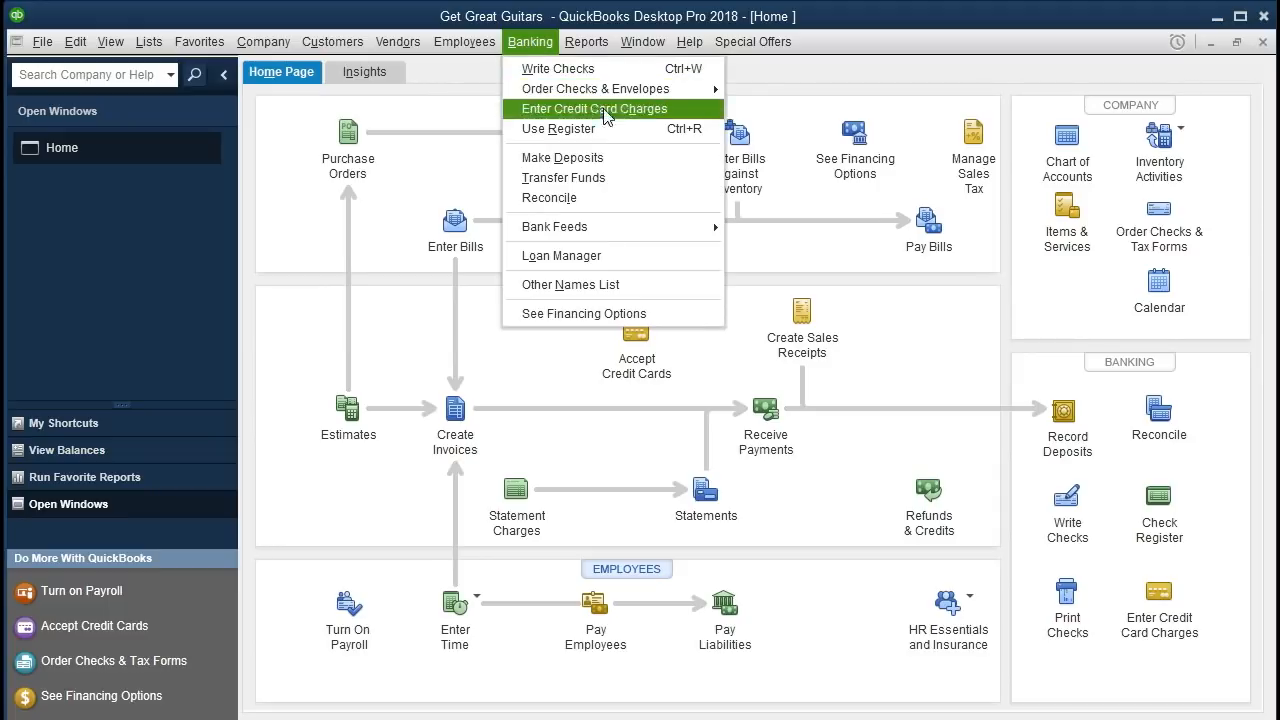
pyautogui.click(616, 131)
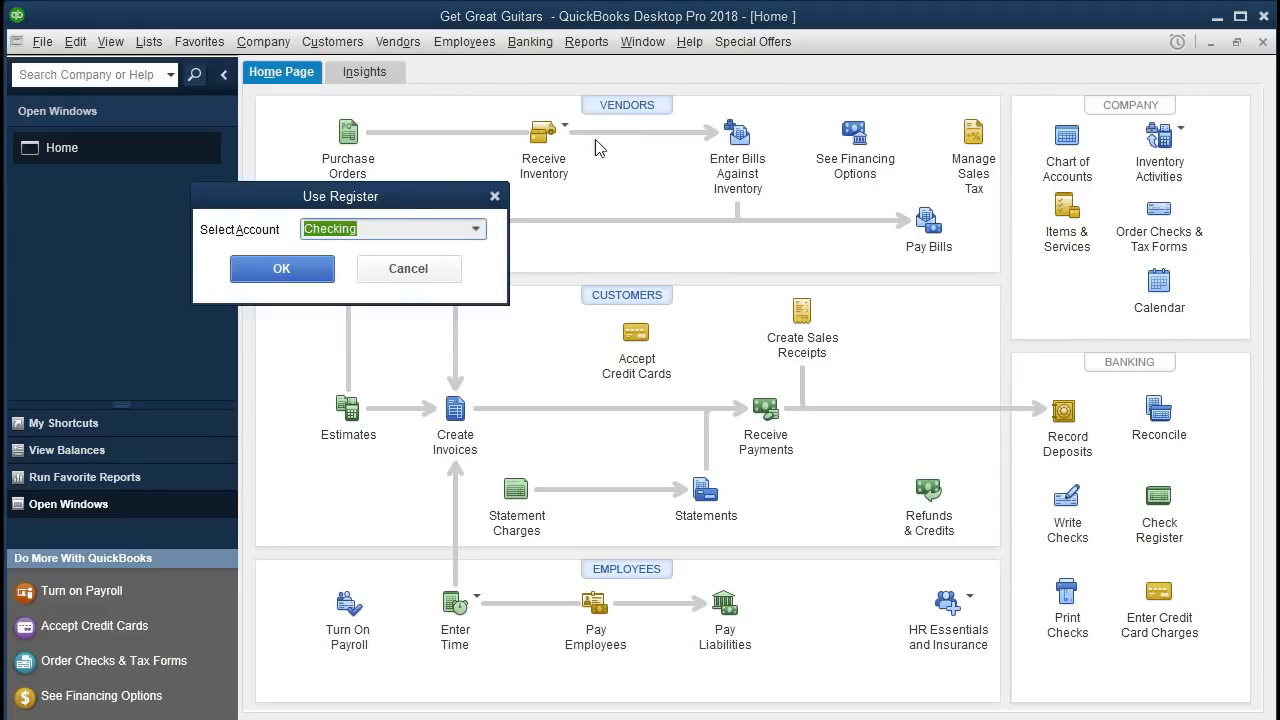
pyautogui.click(477, 231)
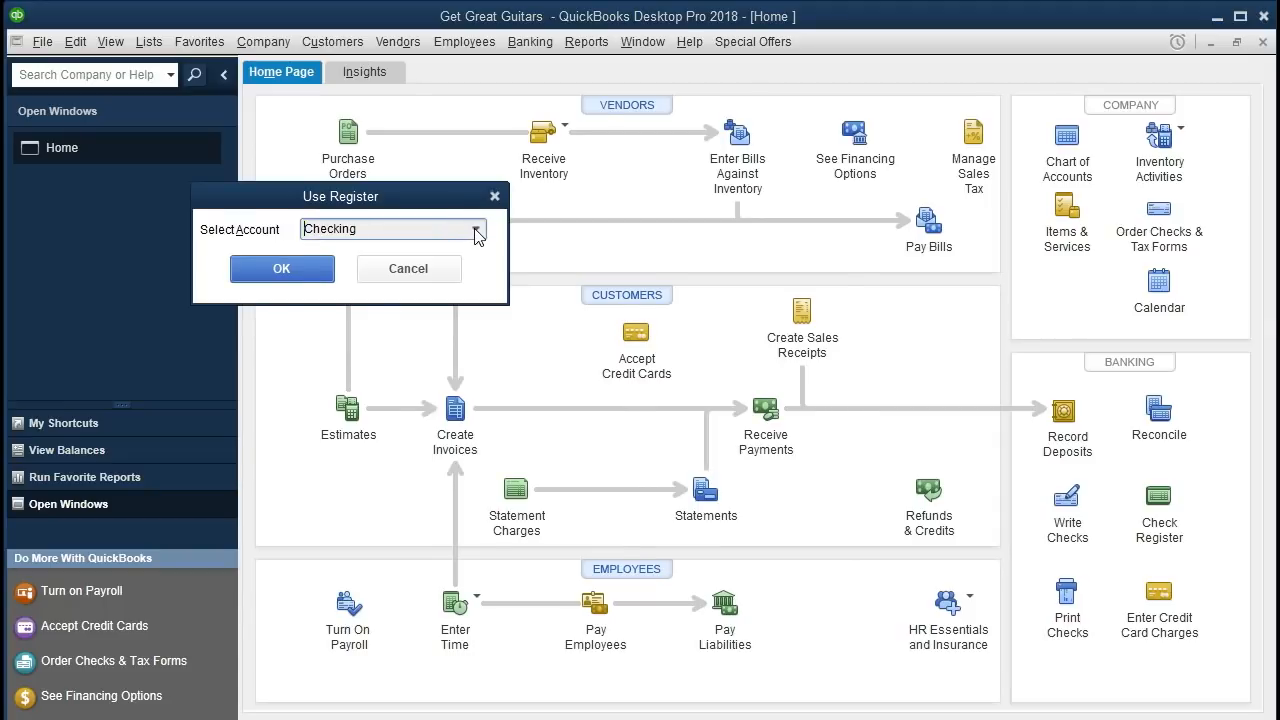
pyautogui.click(477, 231)
pyautogui.click(477, 231)
pyautogui.click(306, 271)
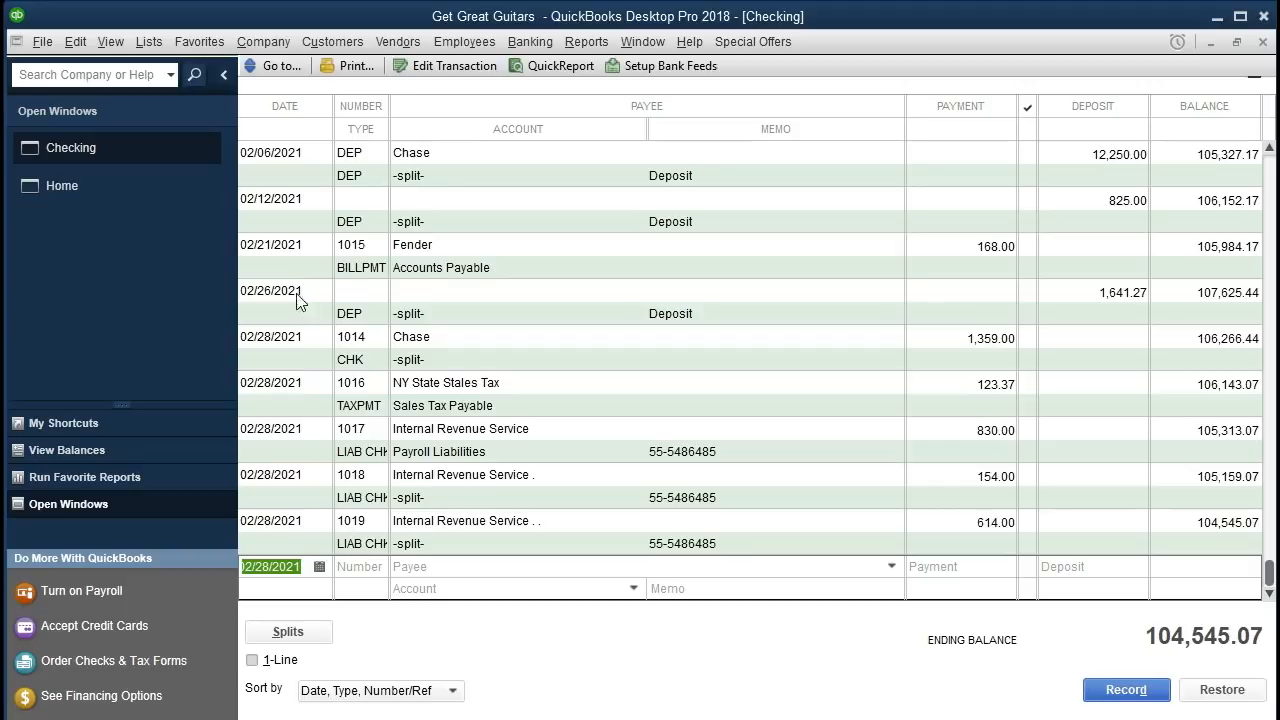
pyautogui.click(83, 204)
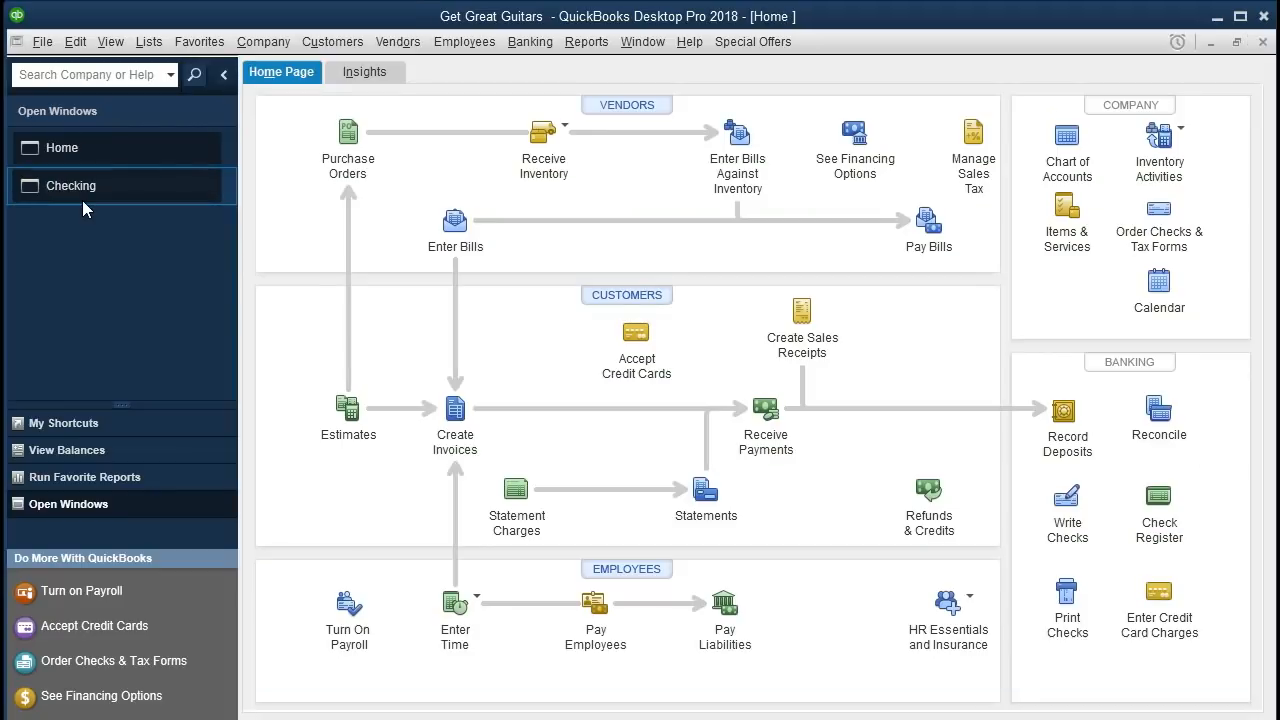
# - Start a new vendor bill and choose Verizon as the vendor
pyautogui.click(451, 232)
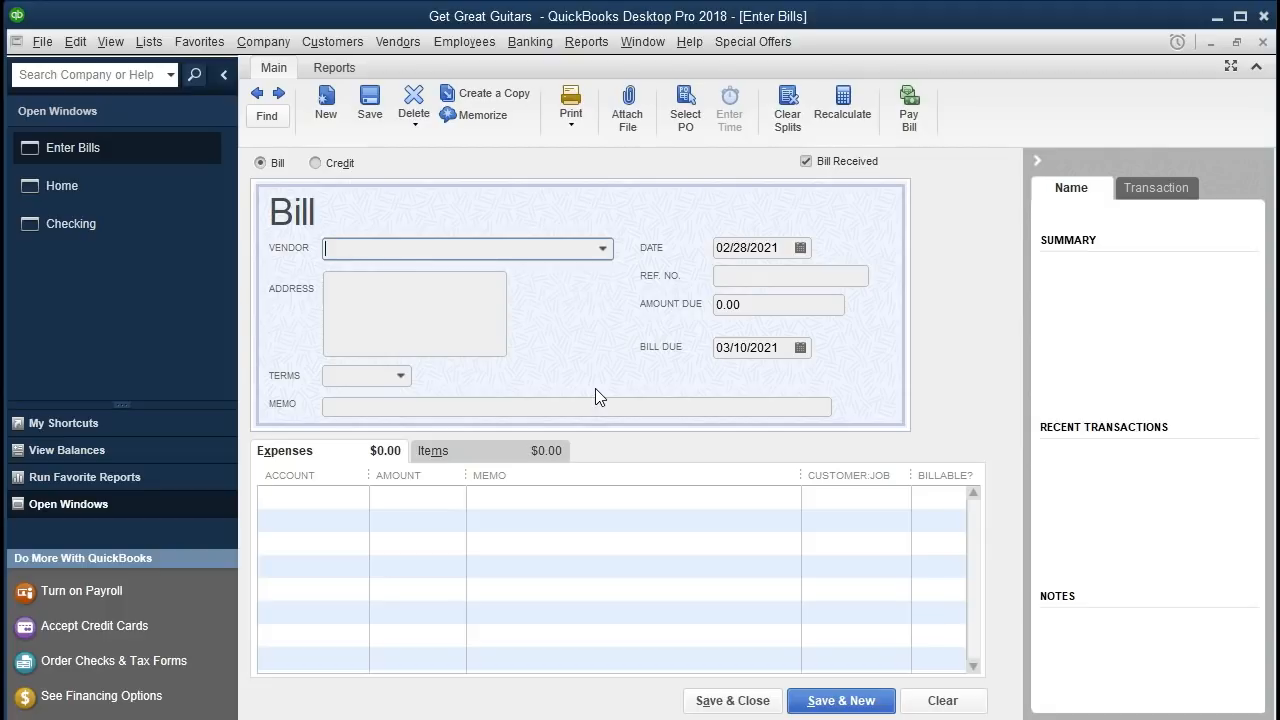
pyautogui.click(603, 249)
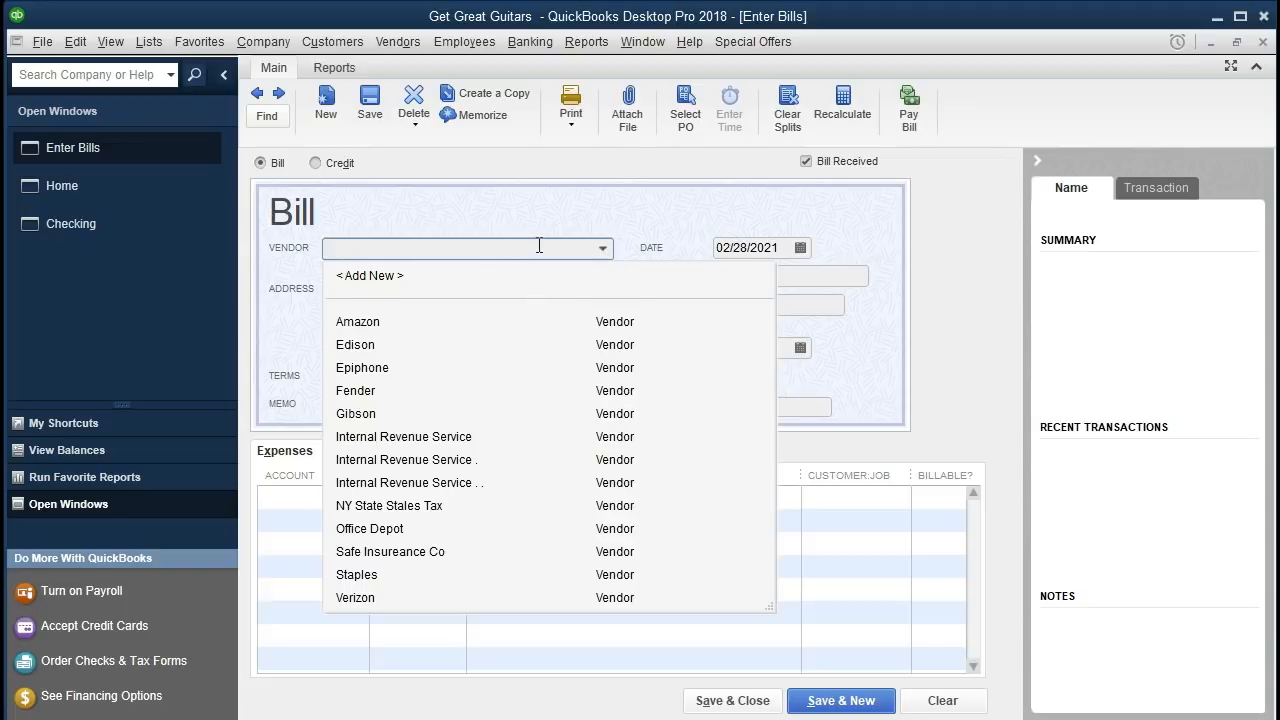
pyautogui.write('Verizon')
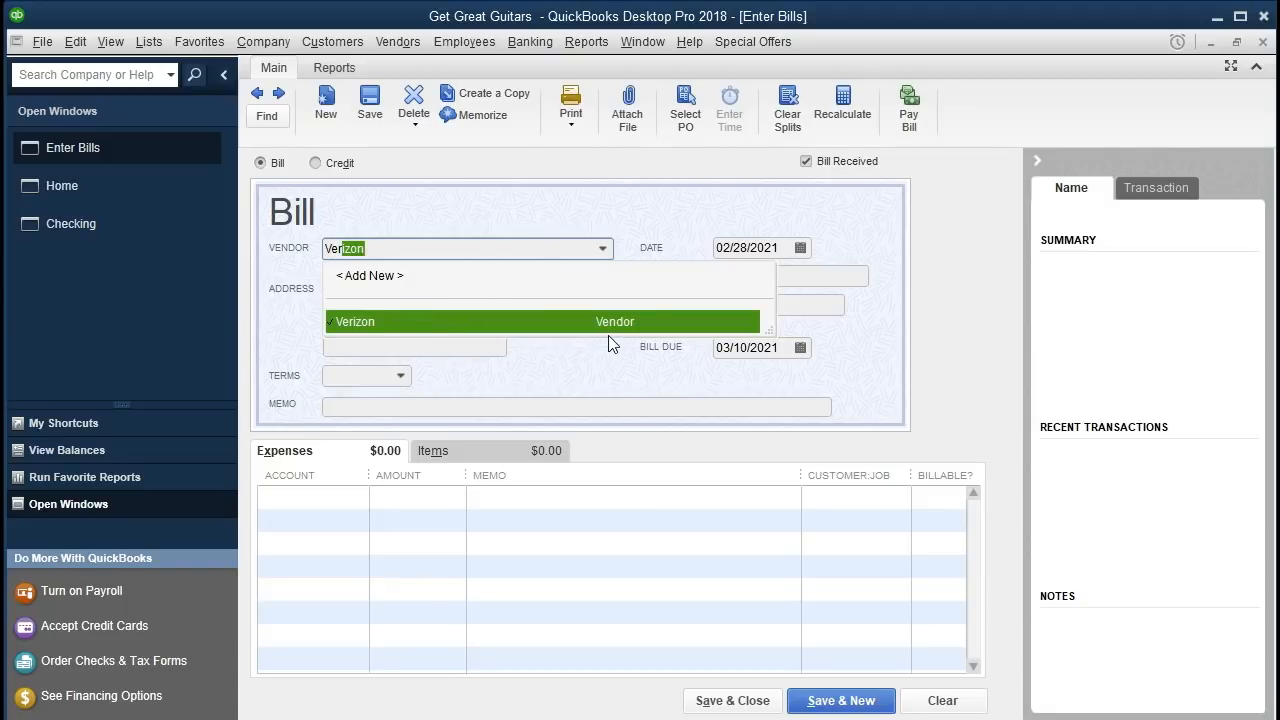
pyautogui.press('Tab')
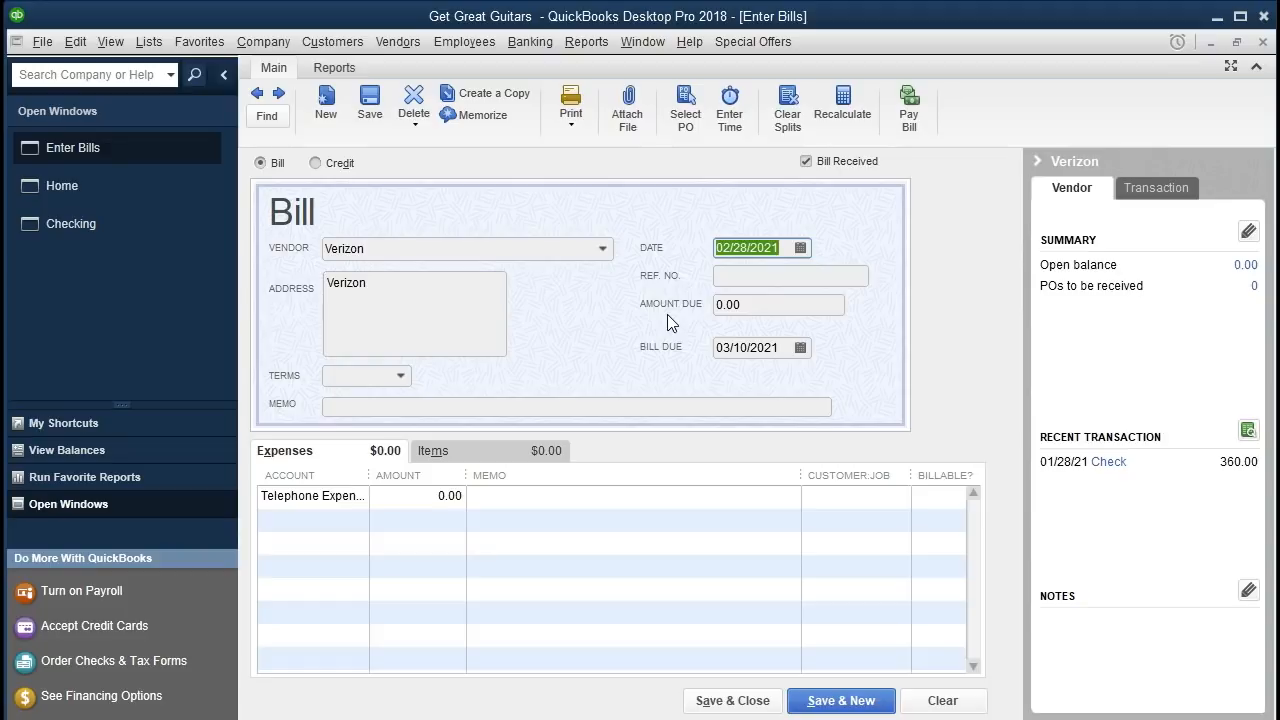
pyautogui.click(76, 42)
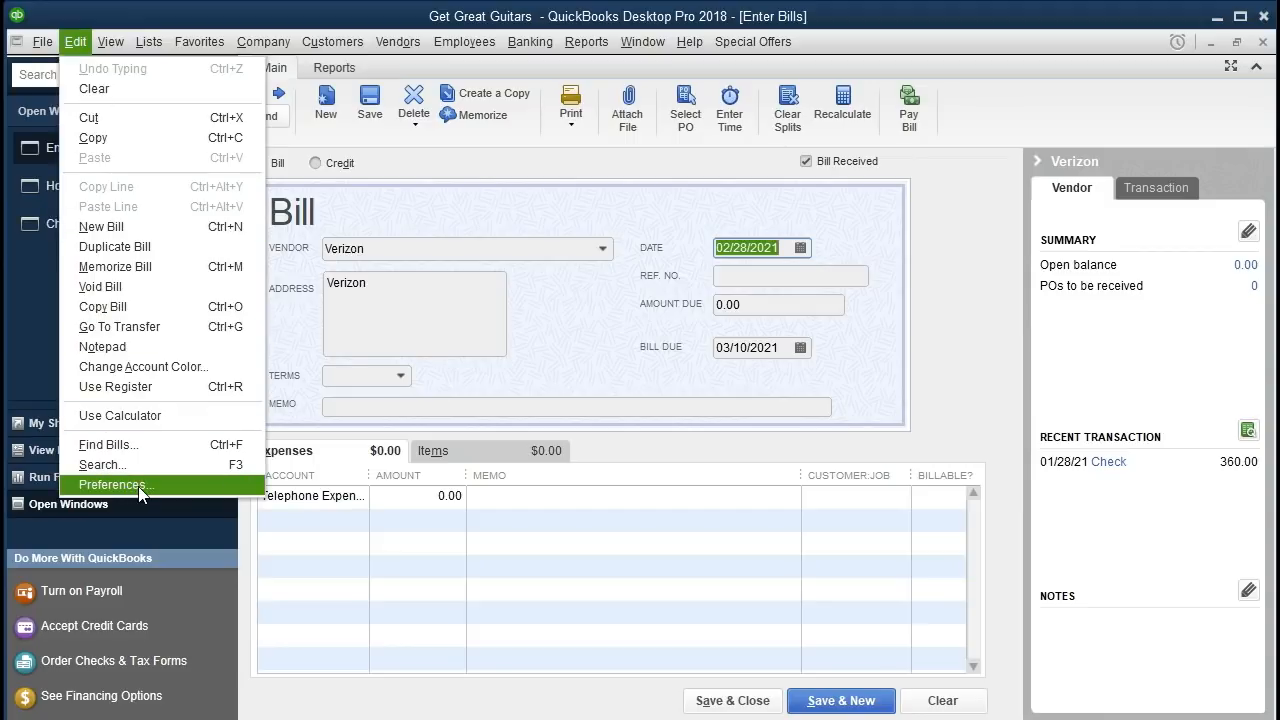
pyautogui.click(503, 205)
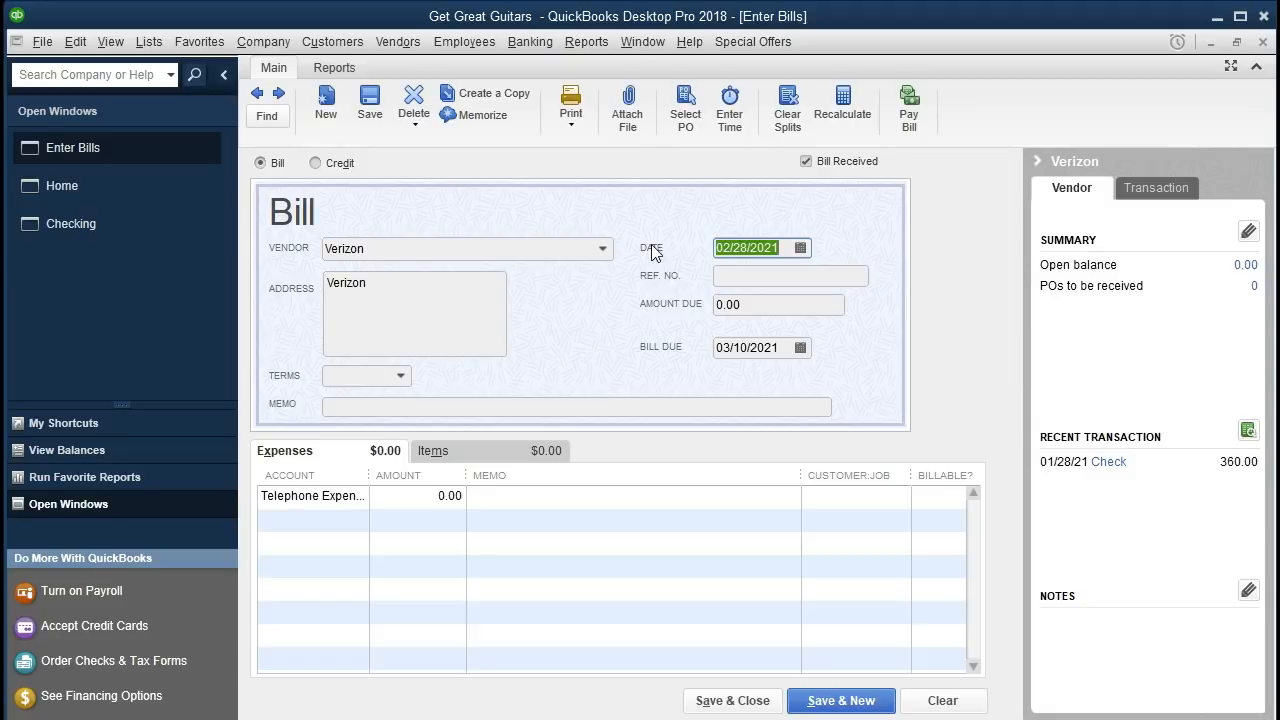
# - Set the bill's amount due to 365.00, keeping the default dates and leaving the reference number, terms and memo empty
pyautogui.press('Tab')
pyautogui.press('Tab')
pyautogui.write('365')
pyautogui.press('Tab')
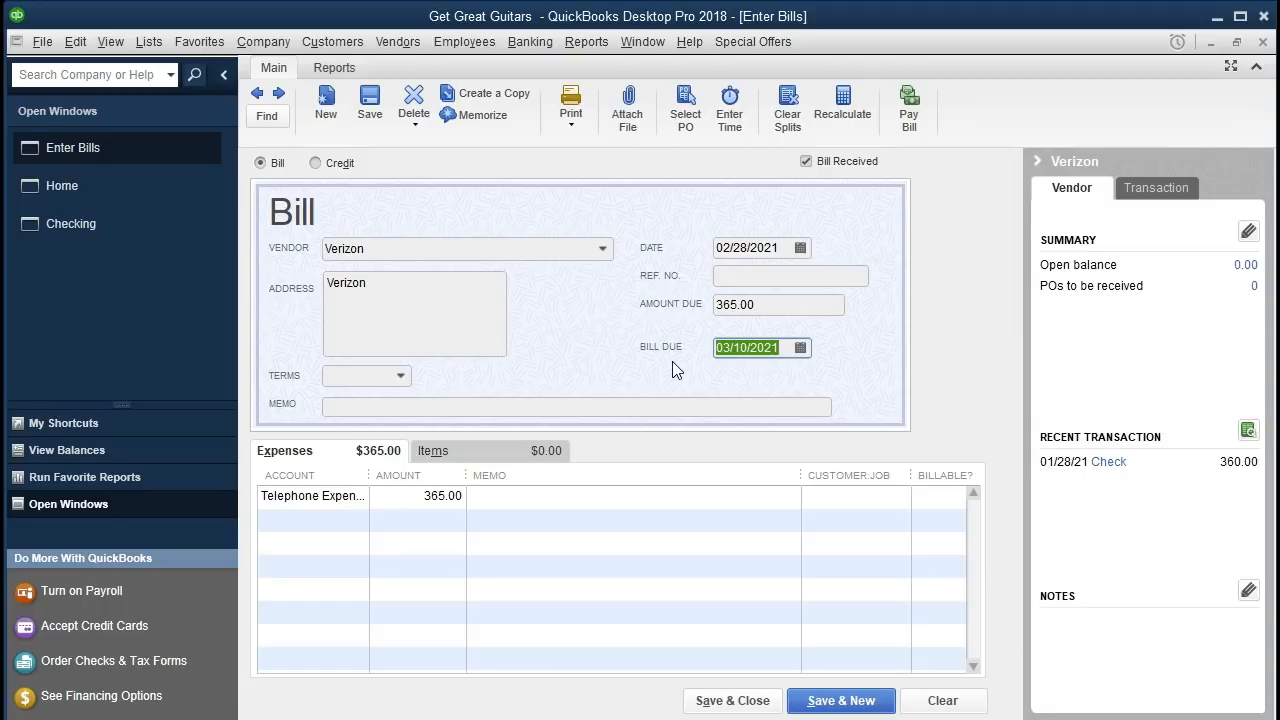
pyautogui.press('Tab')
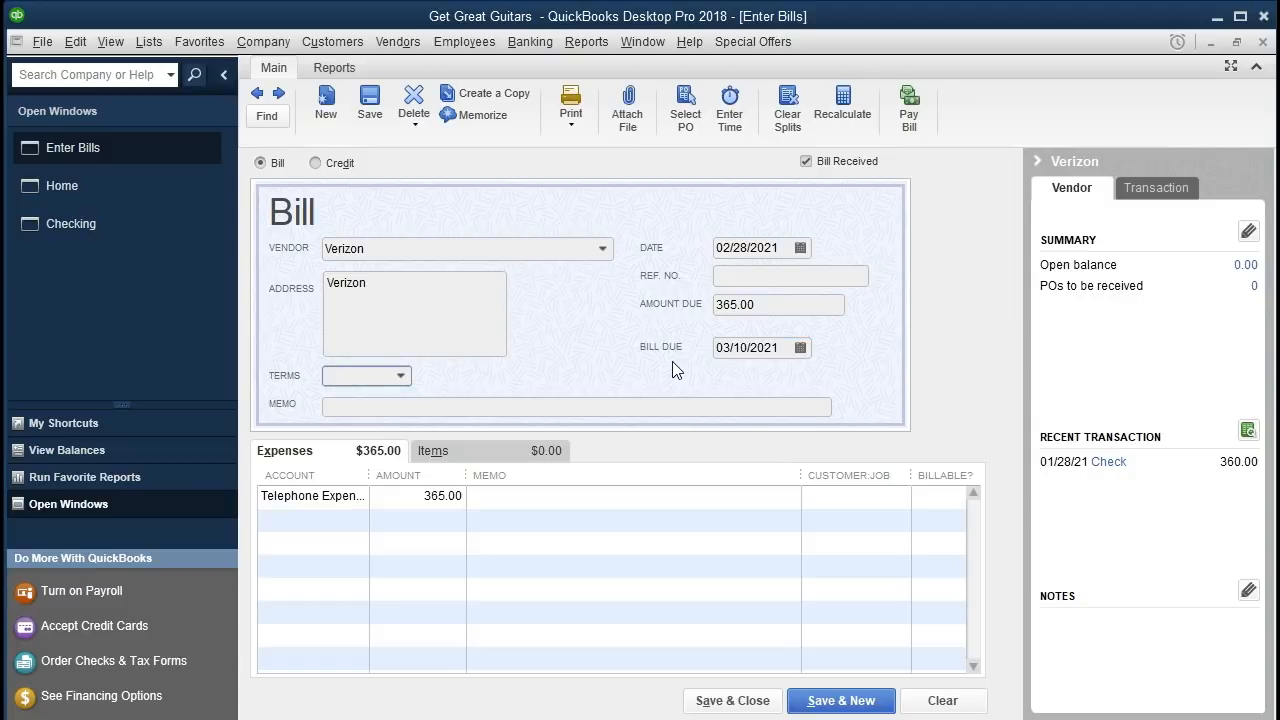
pyautogui.press('Tab')
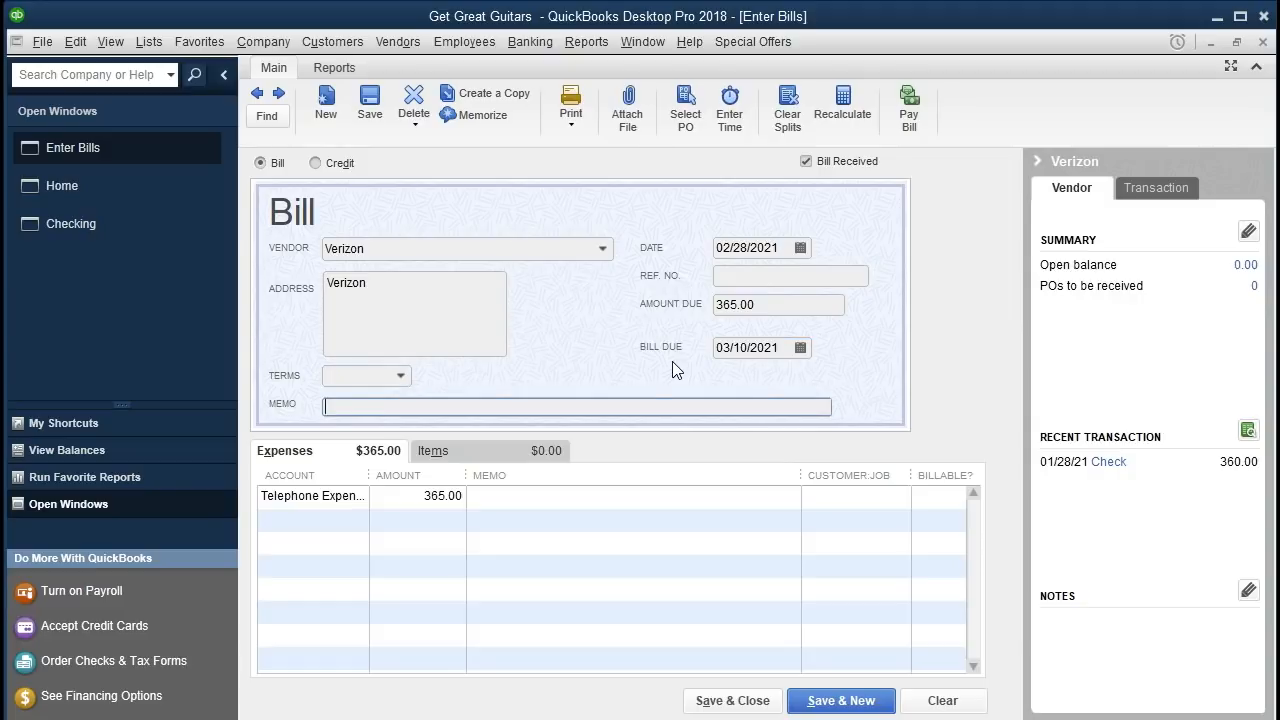
pyautogui.press('Tab')
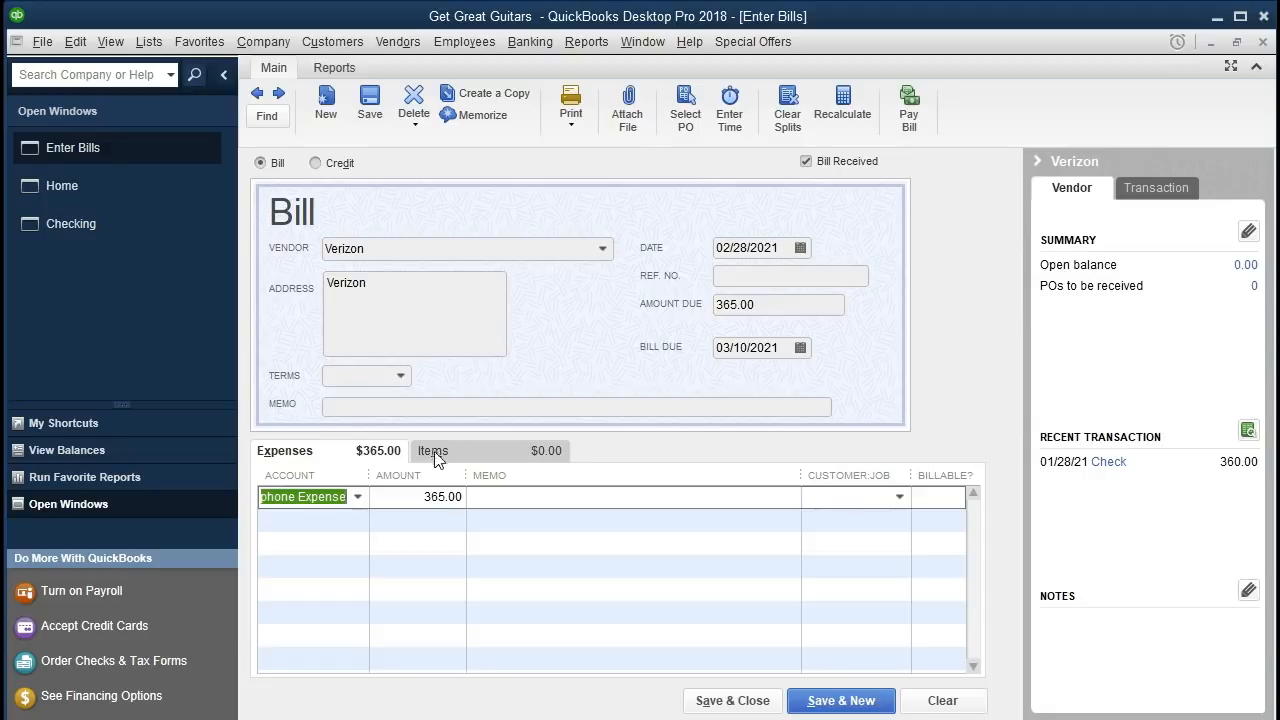
# - Widen the Account column of the expense lines and review the account choices, keeping Telephone Expense
pyautogui.moveTo(369, 481); pyautogui.dragTo(398, 485)
pyautogui.press('Tab')
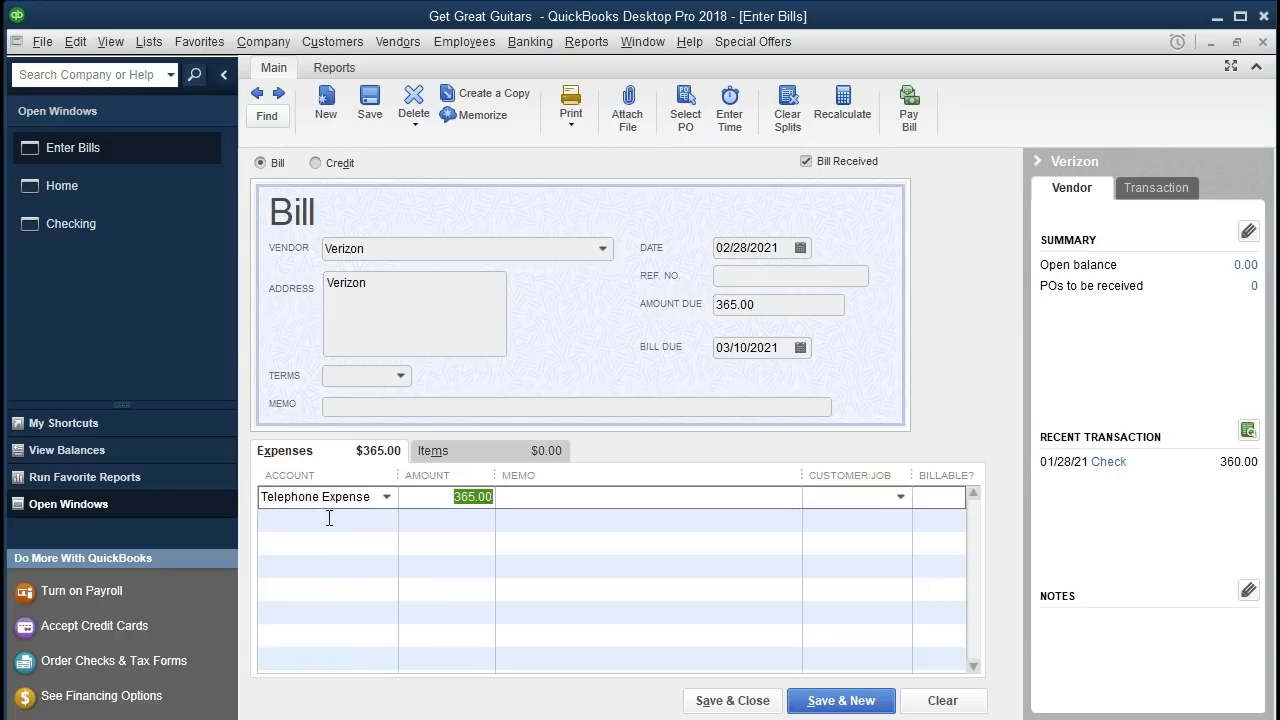
pyautogui.click(387, 497)
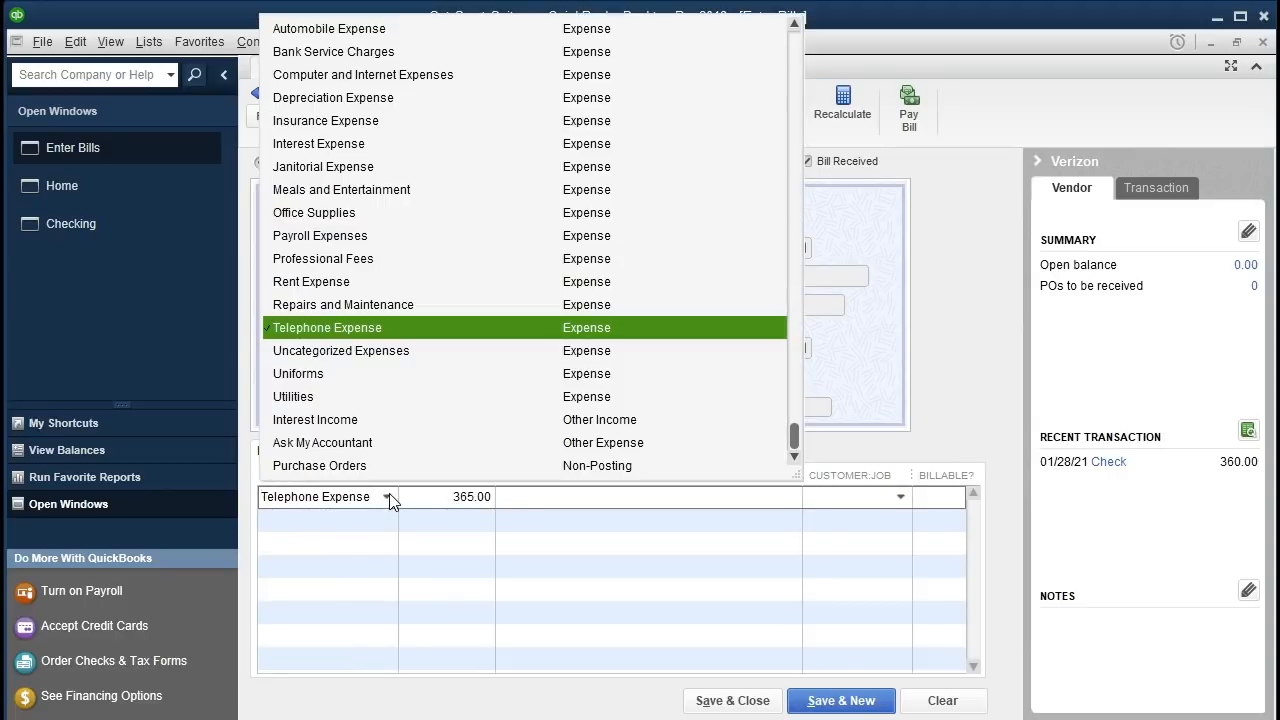
pyautogui.click(388, 497)
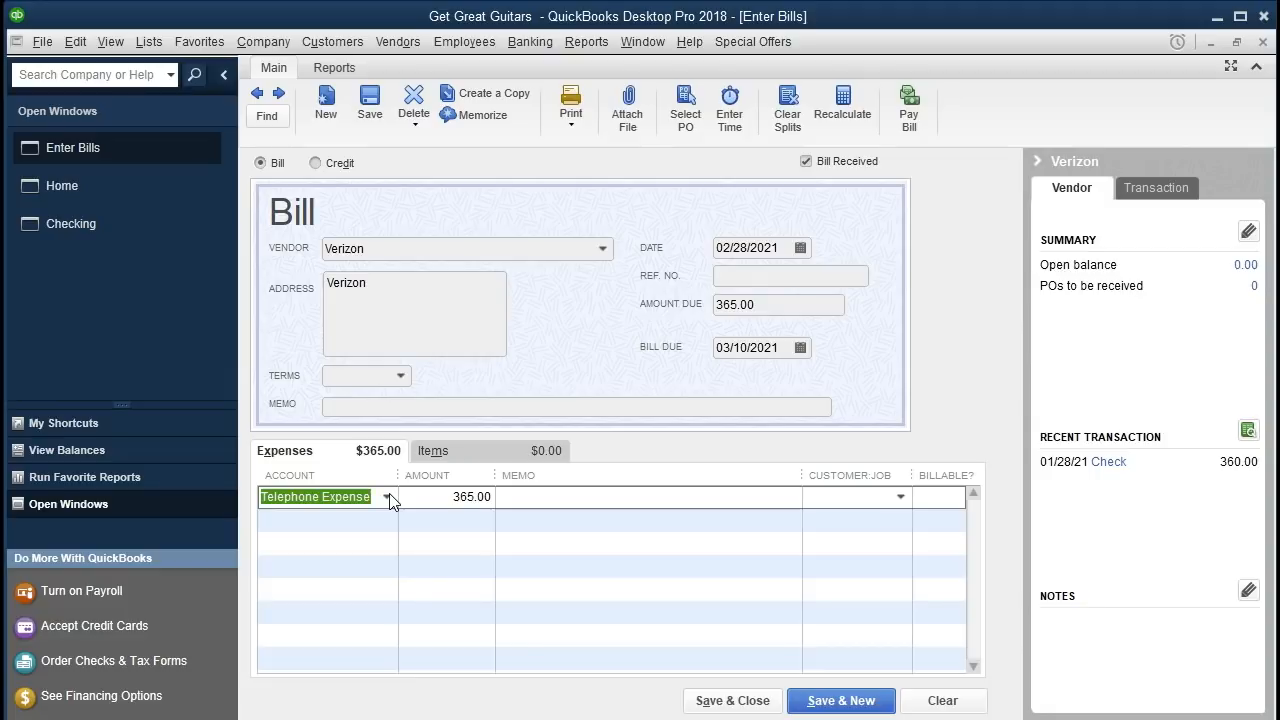
# - Check the bill's item lines, and save and close the Verizon bill from its expense lines
pyautogui.click(447, 453)
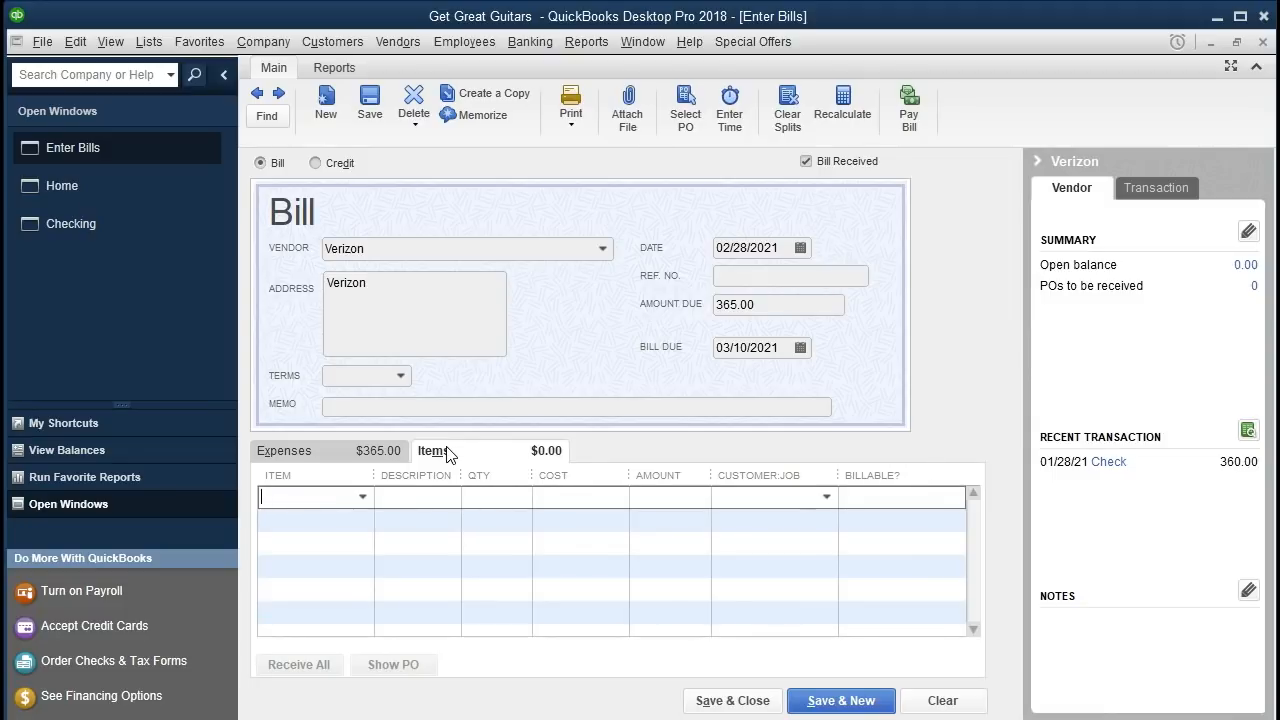
pyautogui.click(336, 454)
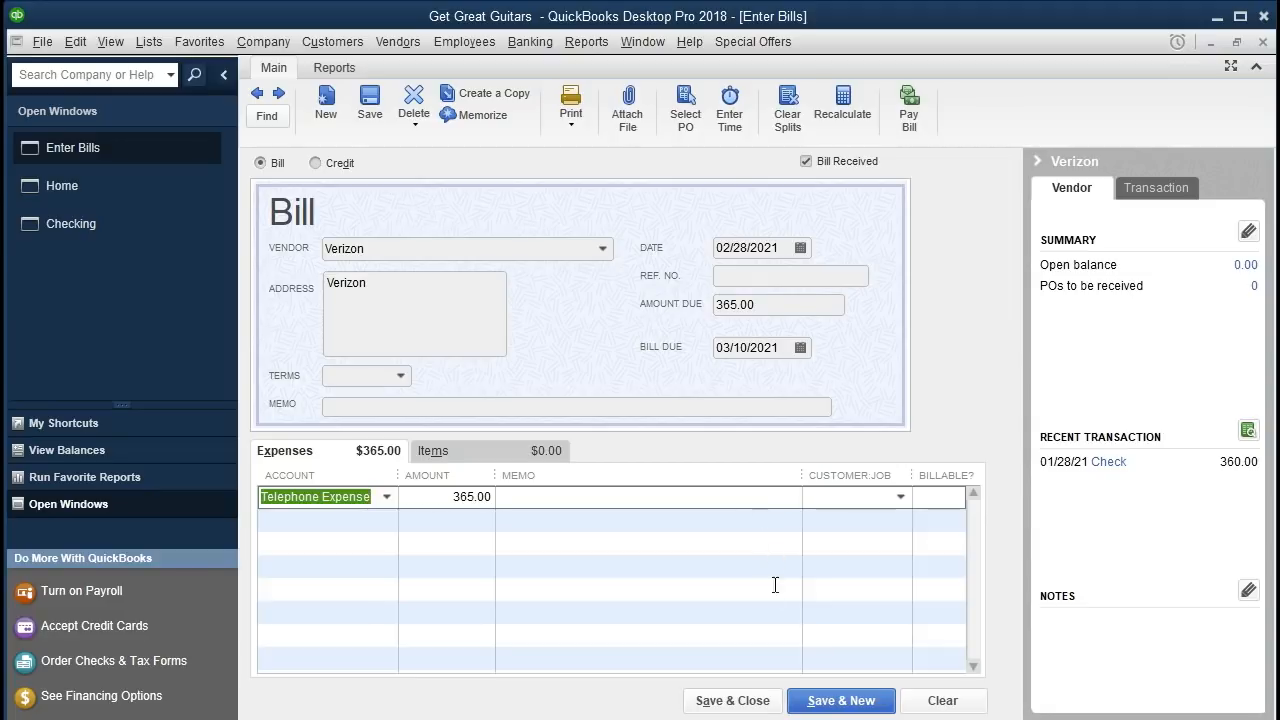
pyautogui.click(755, 706)
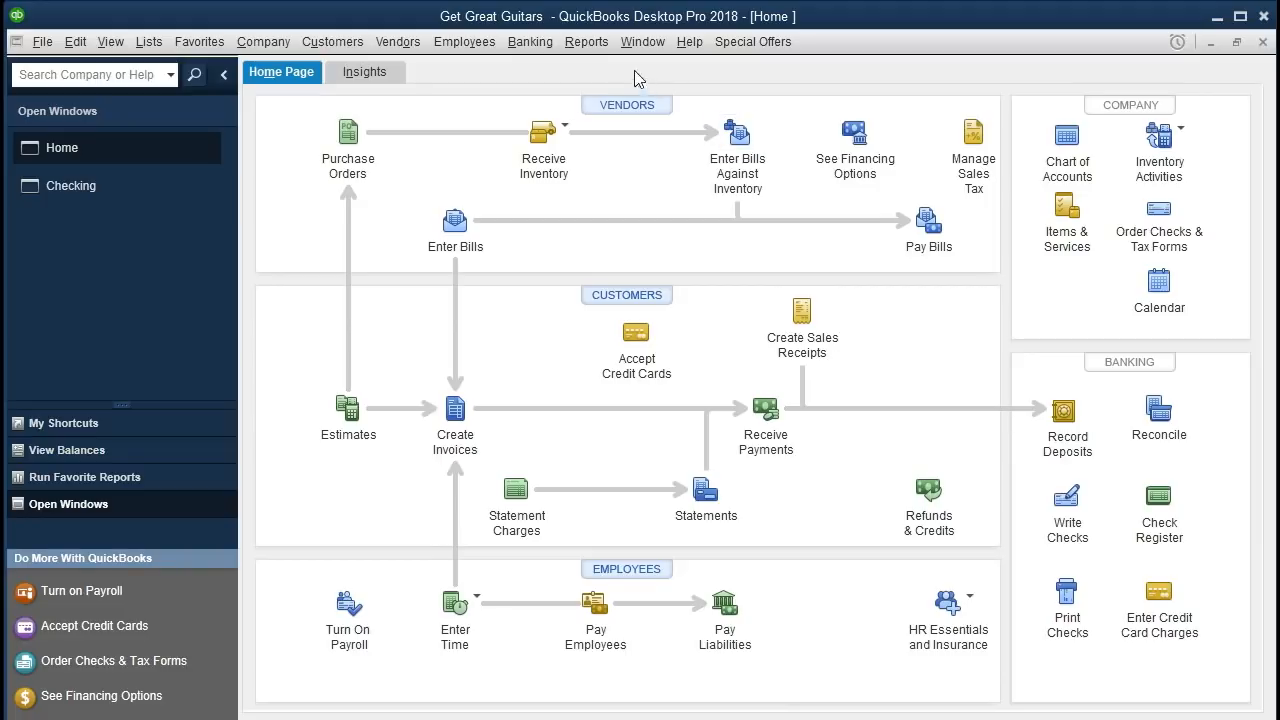
# - Open the Balance Sheet Standard report from the company and financial reports
pyautogui.click(586, 42)
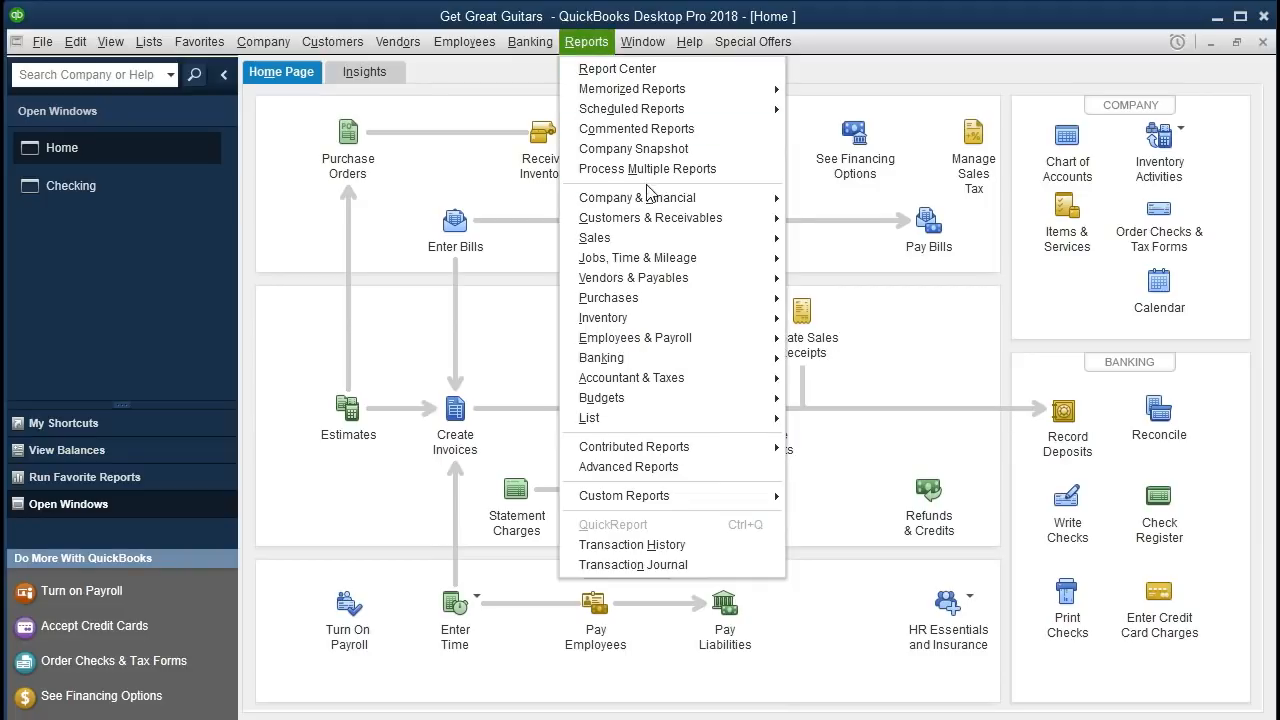
pyautogui.moveTo(705, 207)
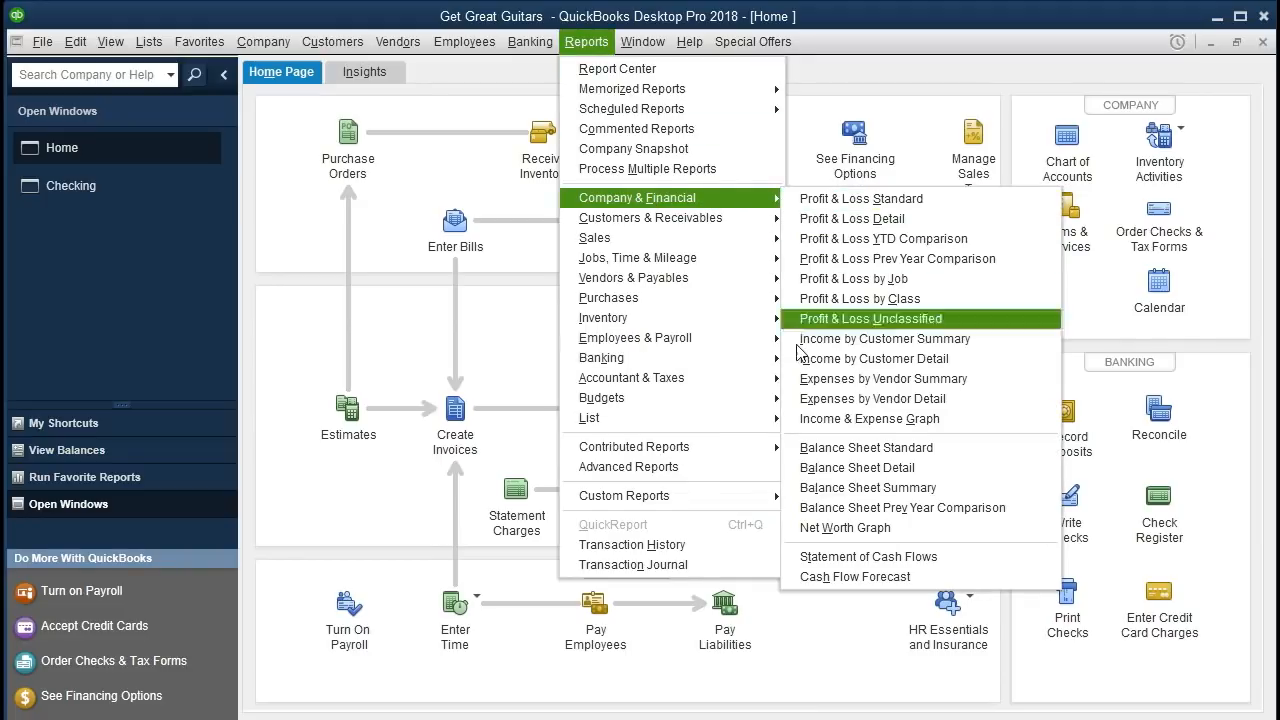
pyautogui.click(985, 447)
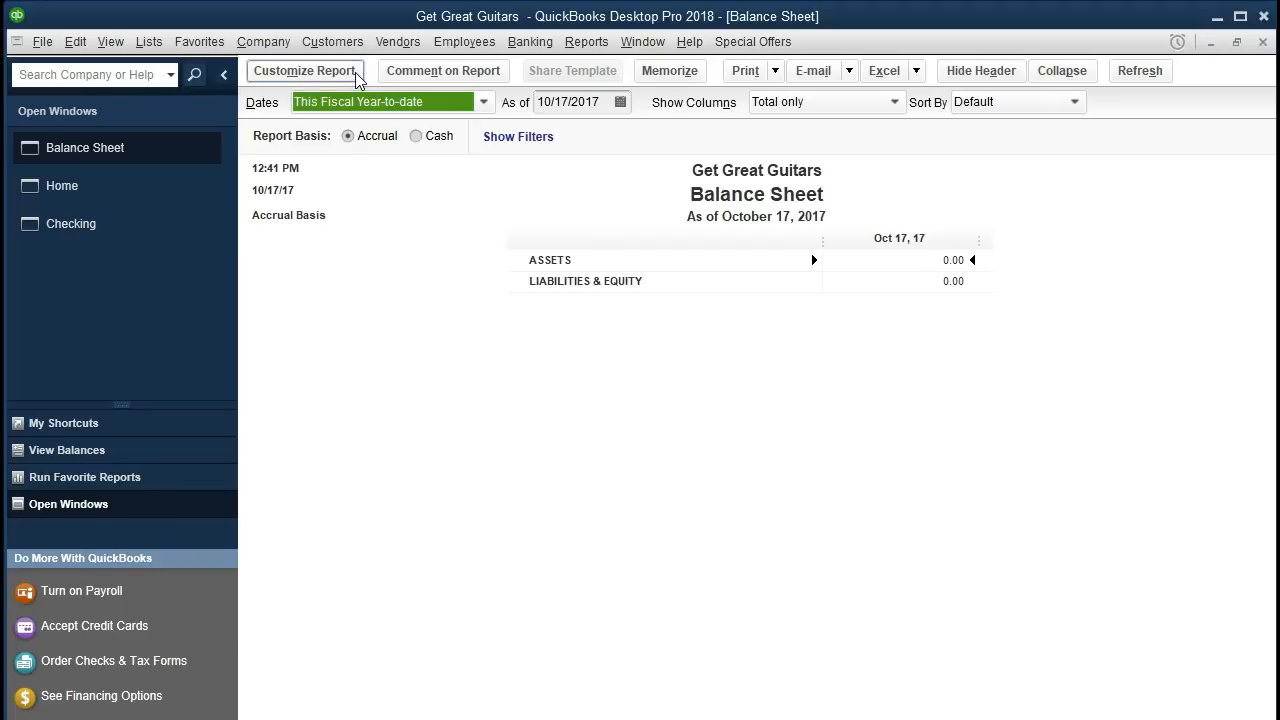
# - Customize the balance sheet's date range to run from 01/01/2021 to 12/31/2021
pyautogui.click(305, 71)
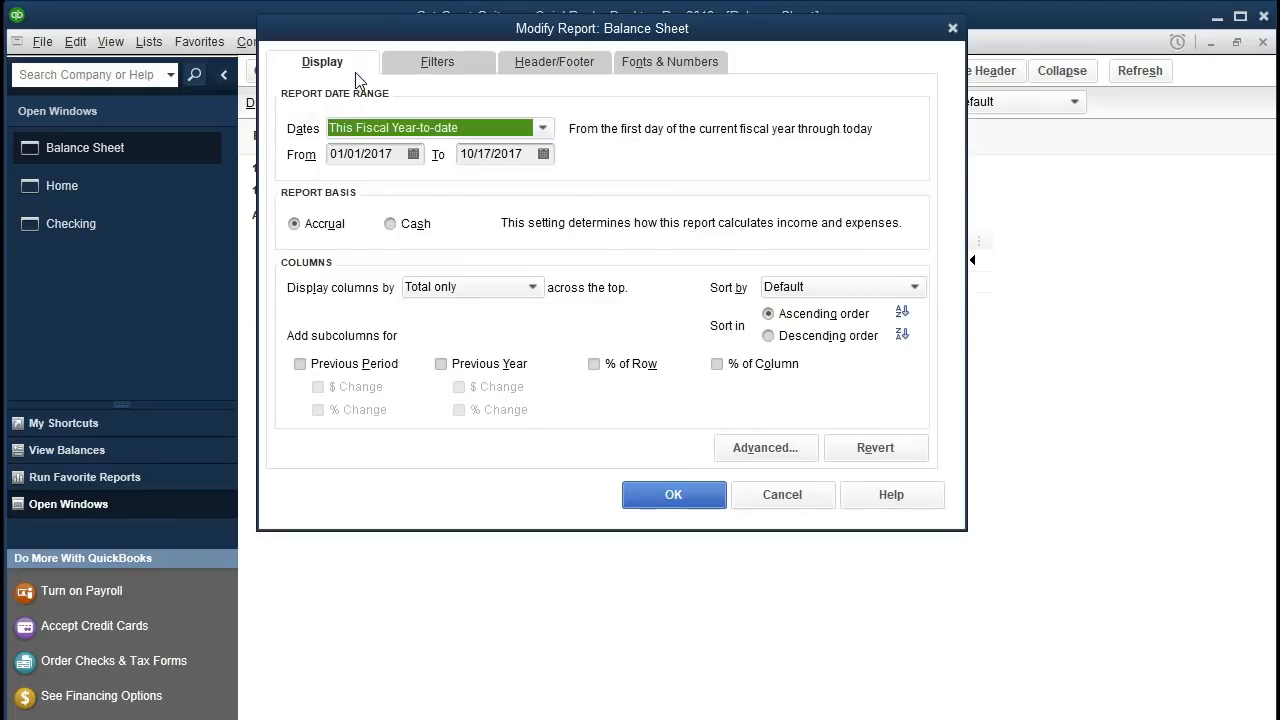
pyautogui.press('Tab')
pyautogui.write('0')
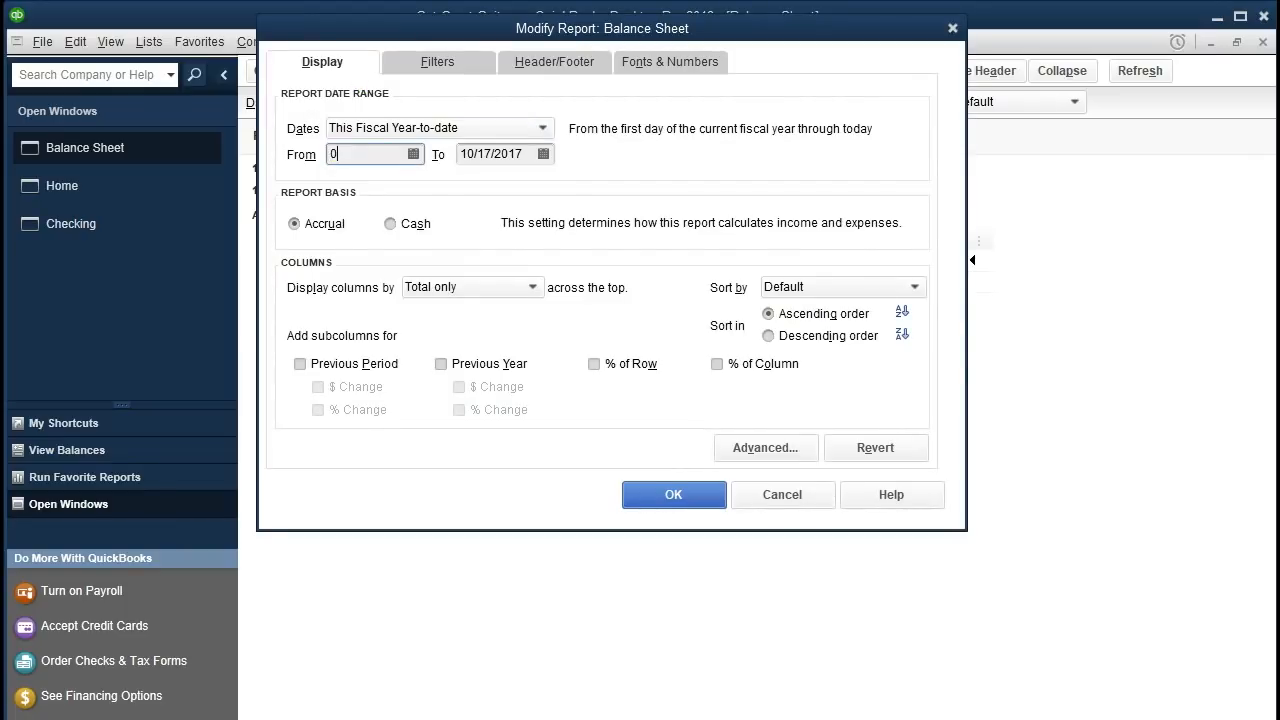
pyautogui.write('1/01/2021')
pyautogui.press('Tab')
pyautogui.write('12/31/2021')
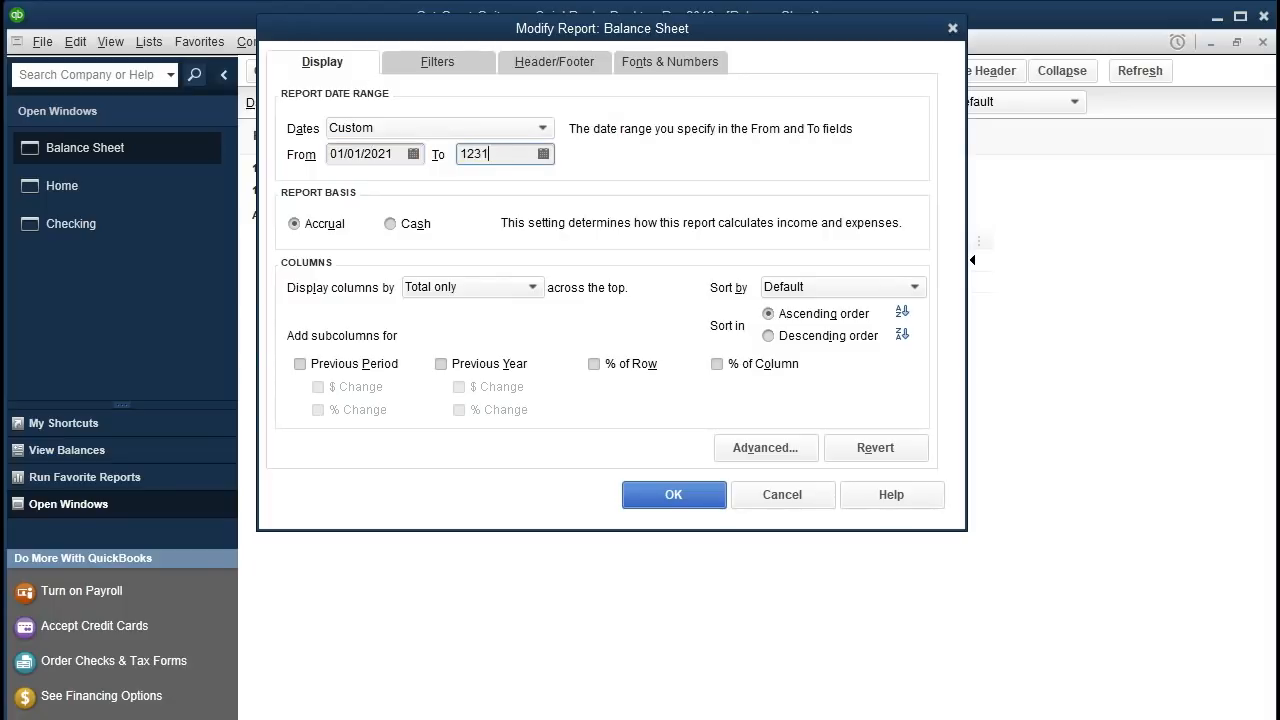
pyautogui.press('Tab')
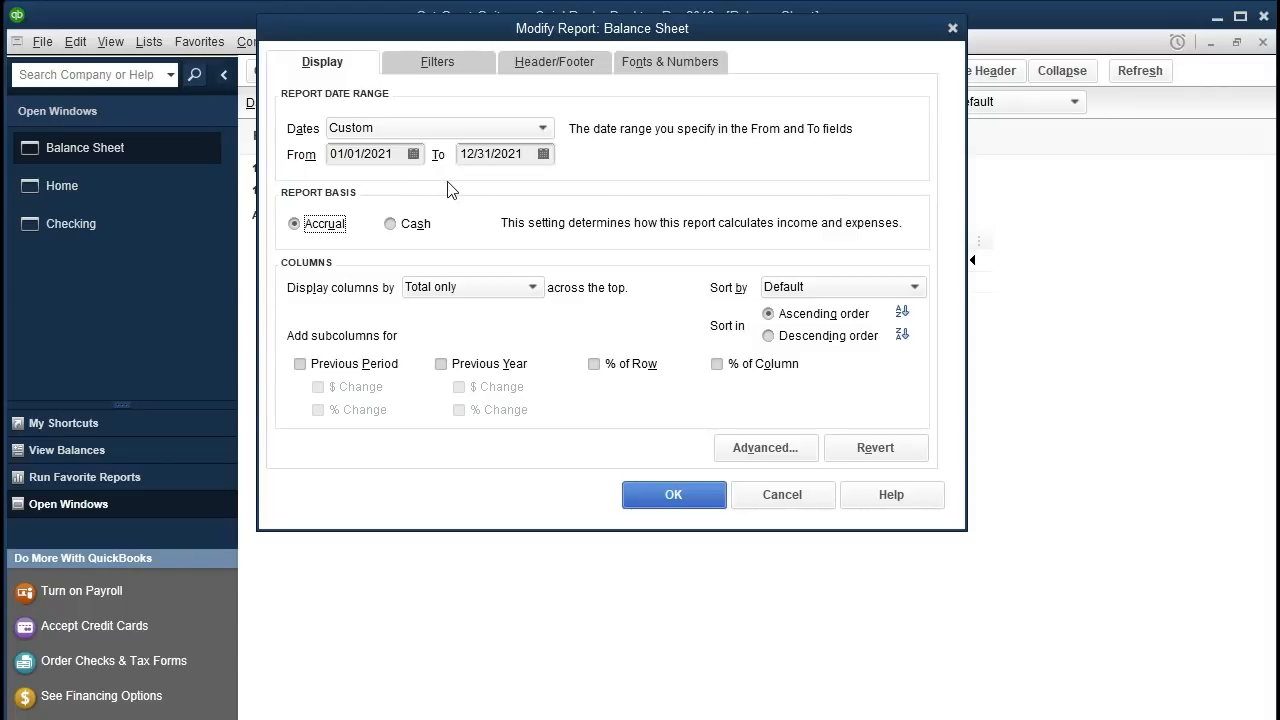
pyautogui.click(658, 496)
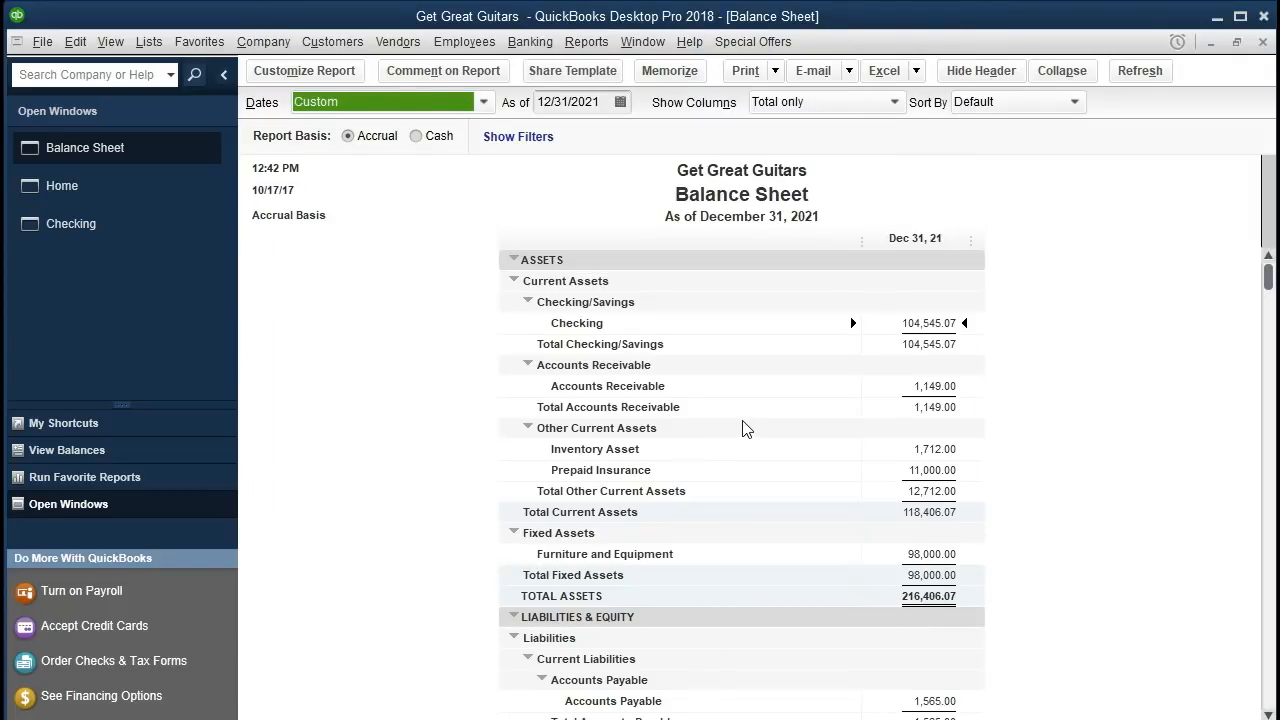
# - Trace the Accounts Payable balance on the balance sheet down to the Verizon bill, and return to the balance sheet
pyautogui.scroll(-3, 742, 428)
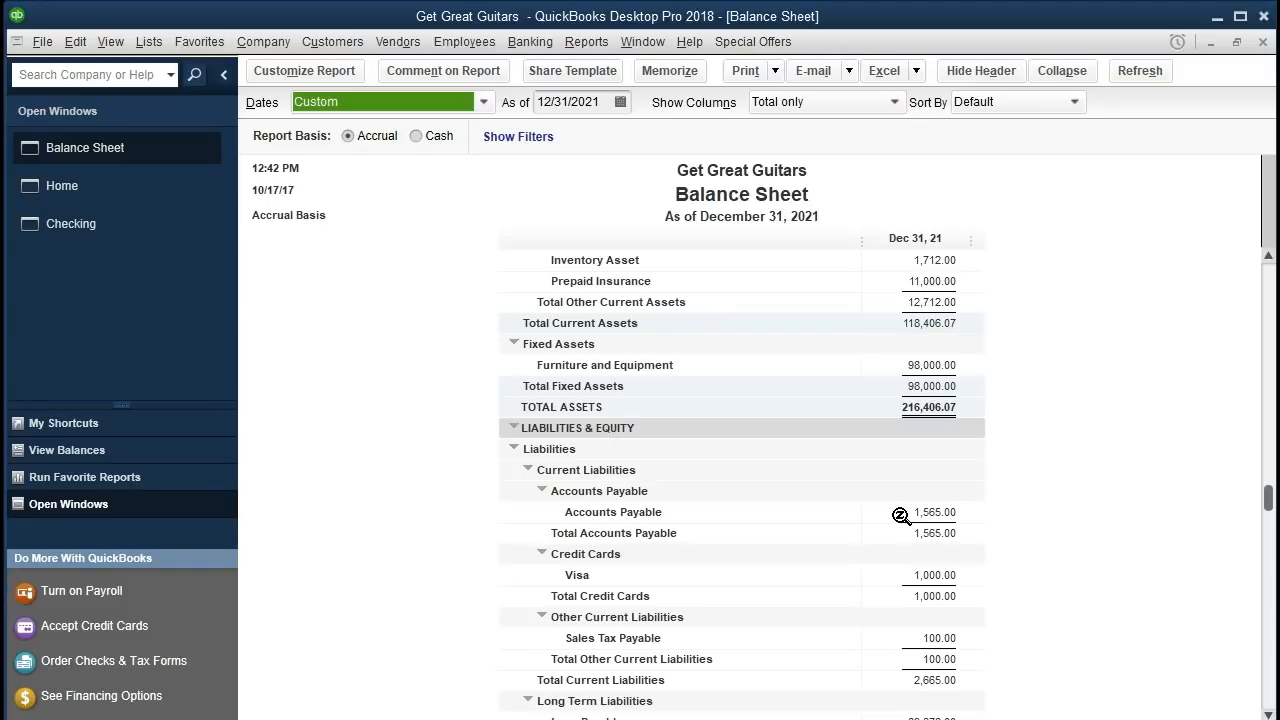
pyautogui.doubleClick(900, 515)
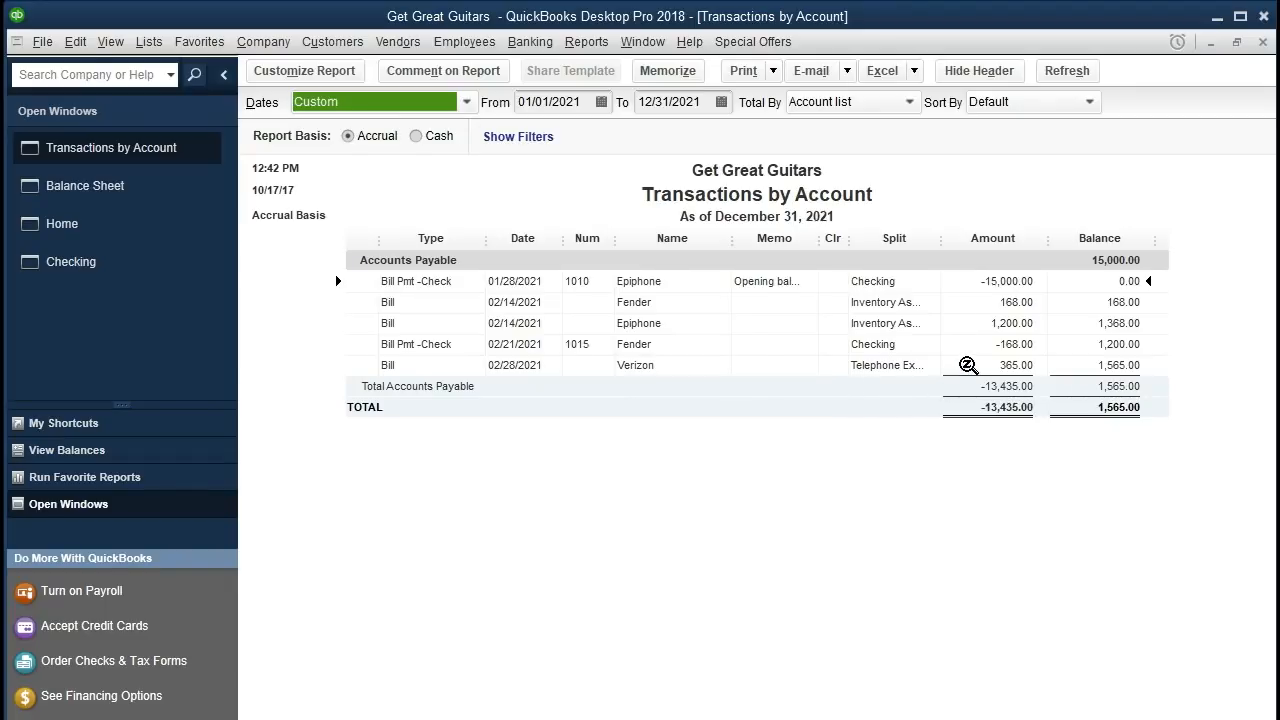
pyautogui.doubleClick(966, 364)
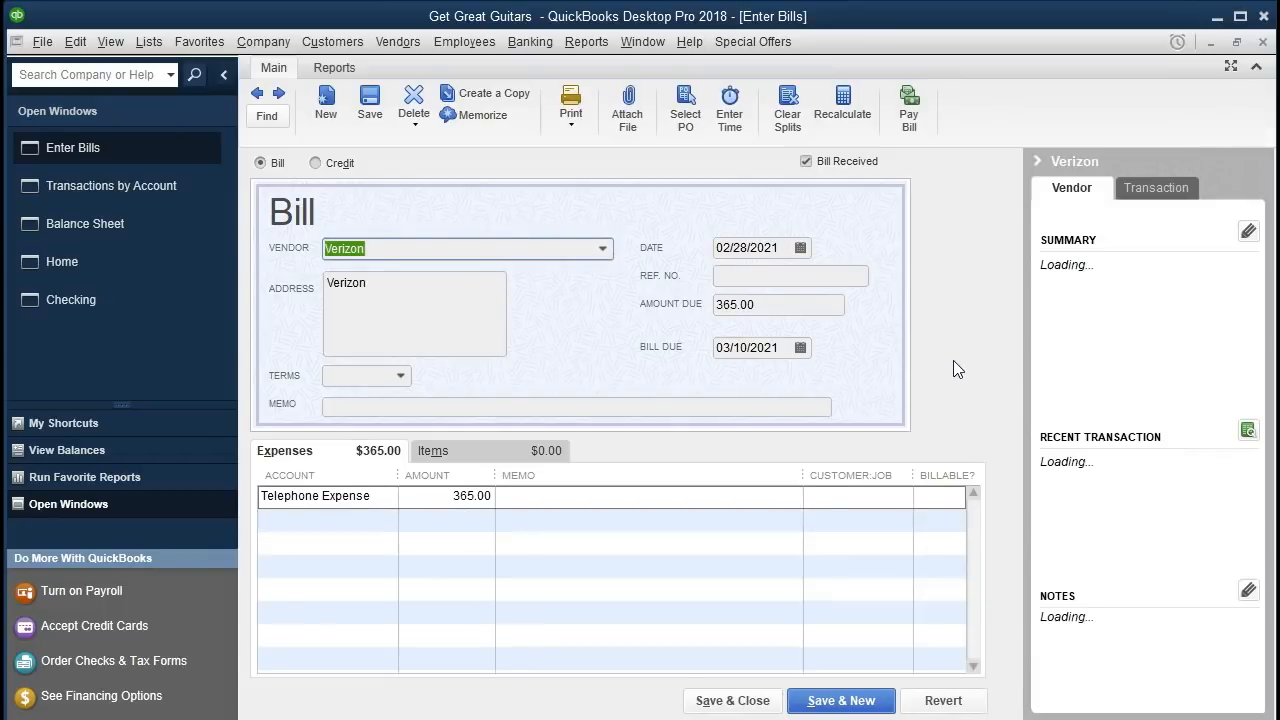
pyautogui.click(1264, 44)
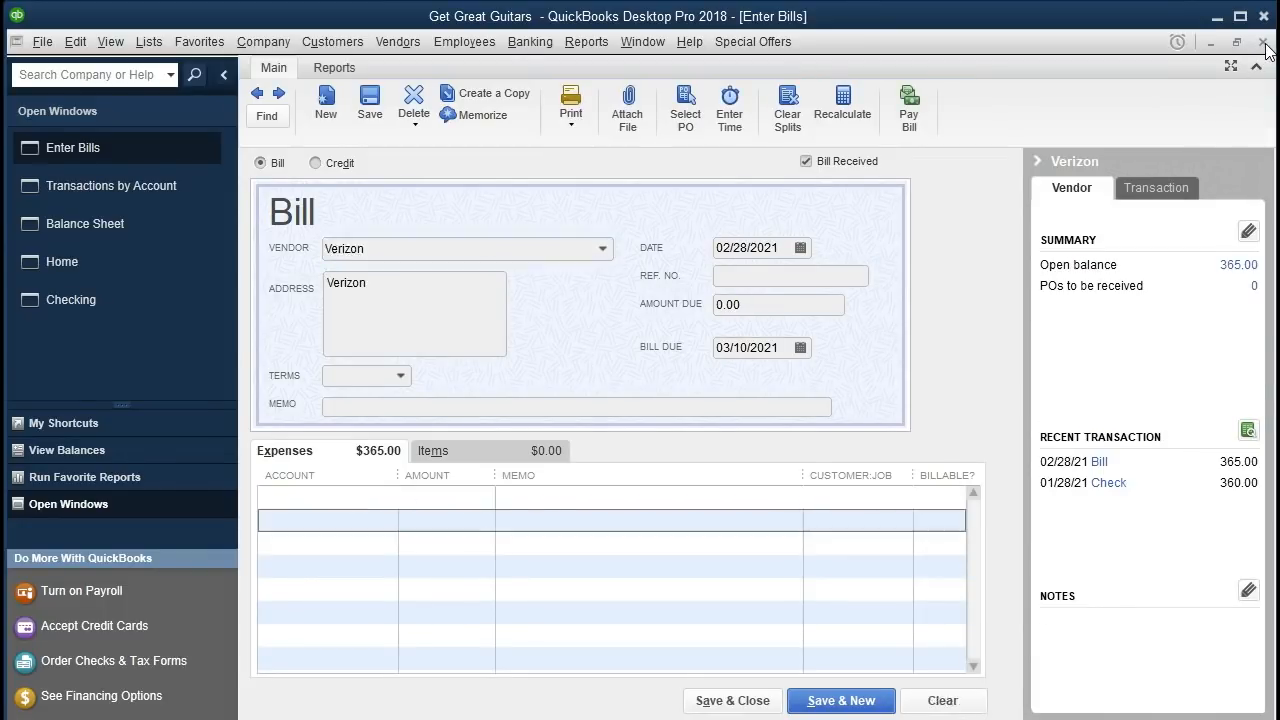
pyautogui.click(1264, 43)
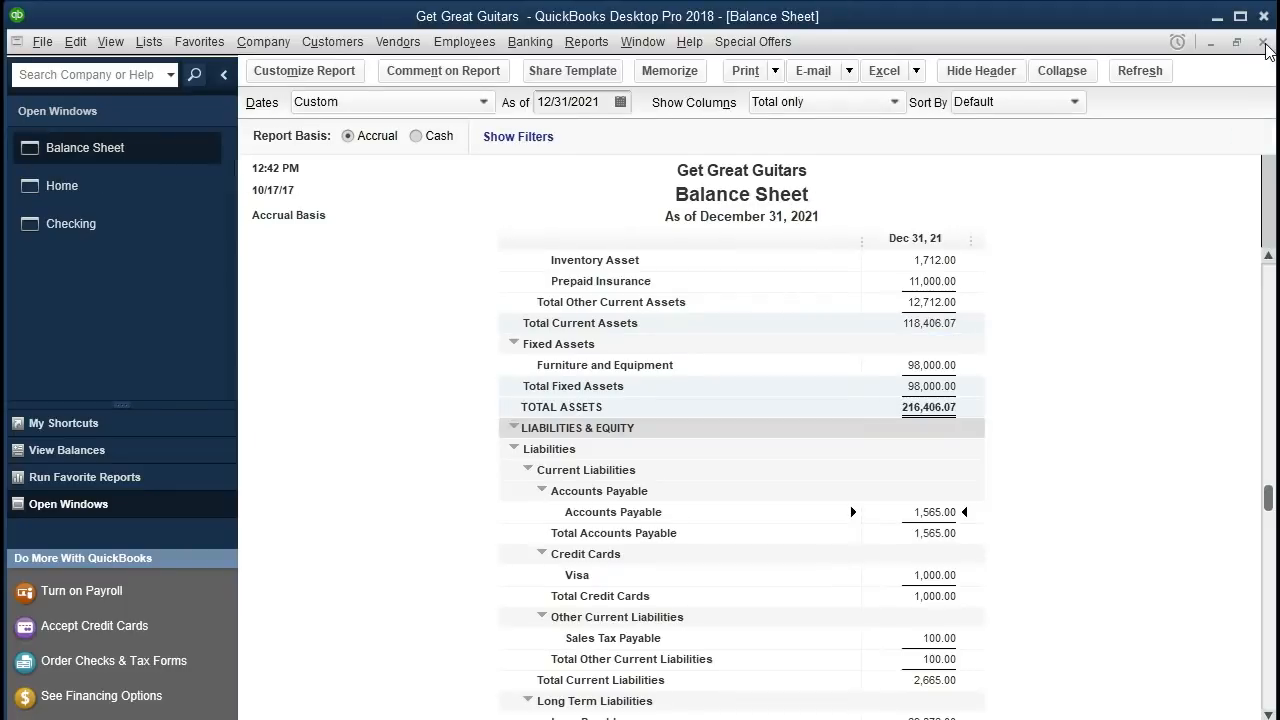
# - Open the Vendor Balance Detail report, inspect the Verizon bill dated 02/28/2021 from it, and return to the report
pyautogui.click(586, 42)
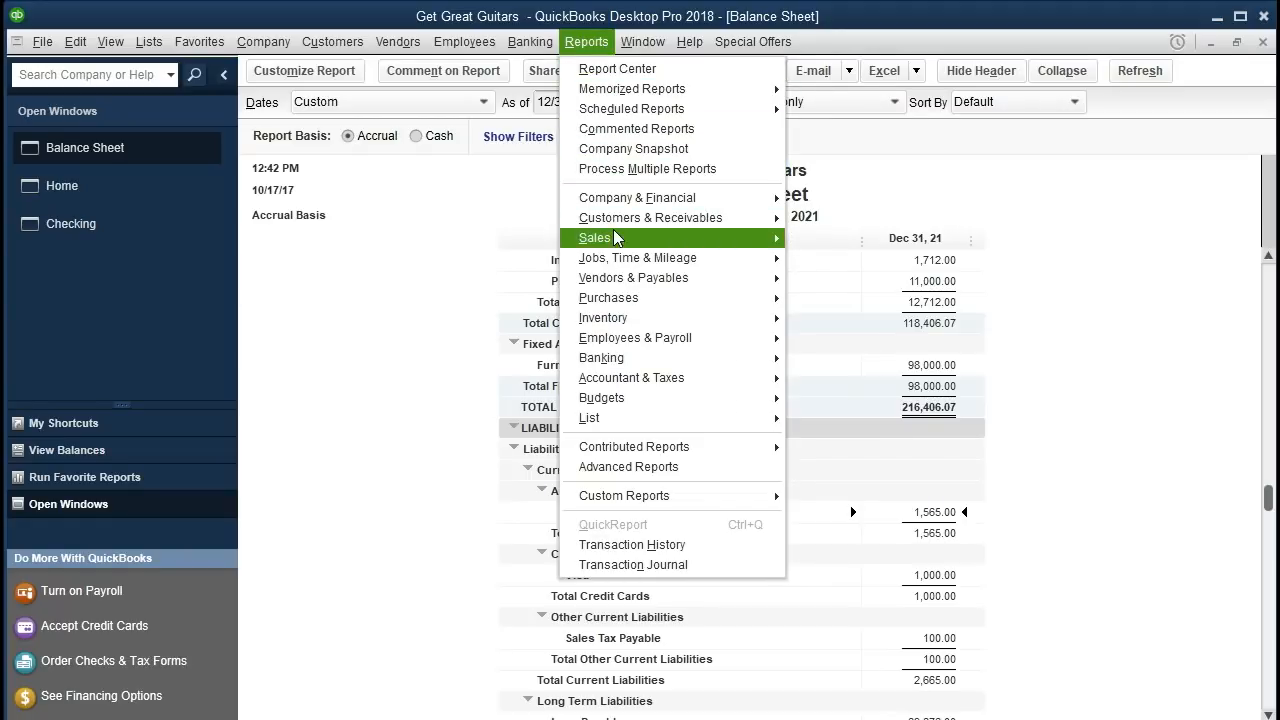
pyautogui.moveTo(613, 235)
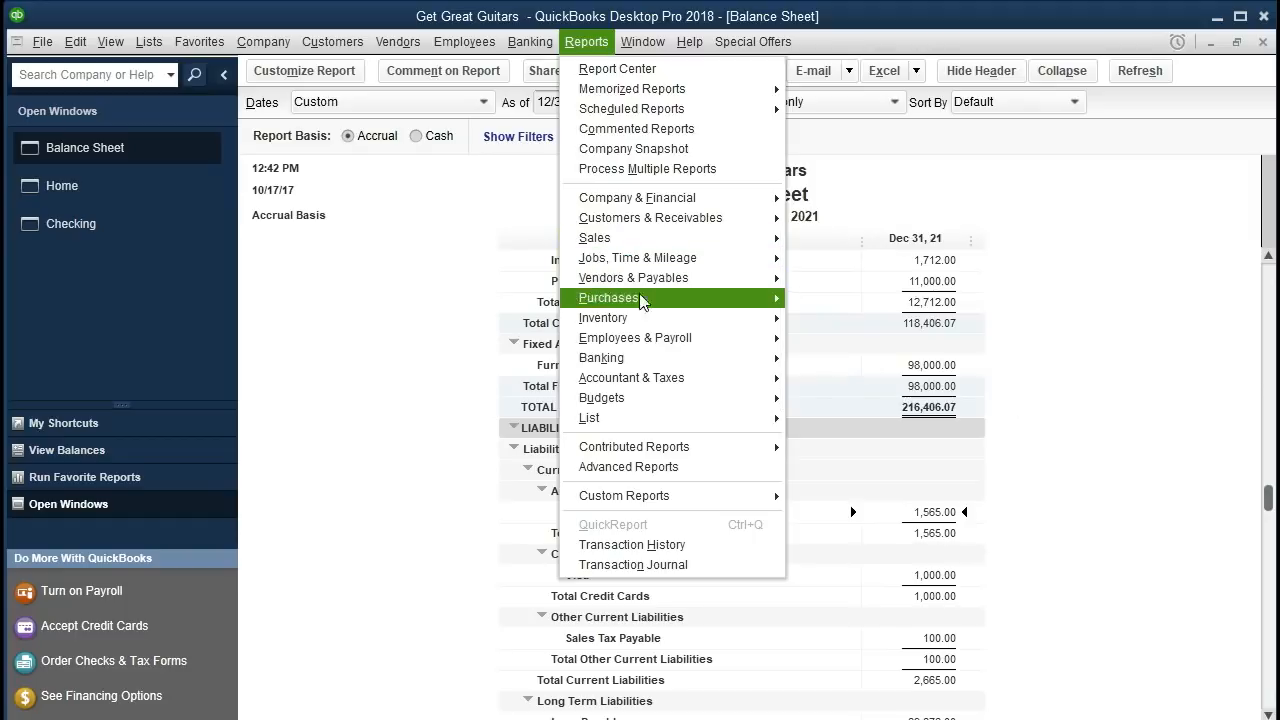
pyautogui.moveTo(652, 346)
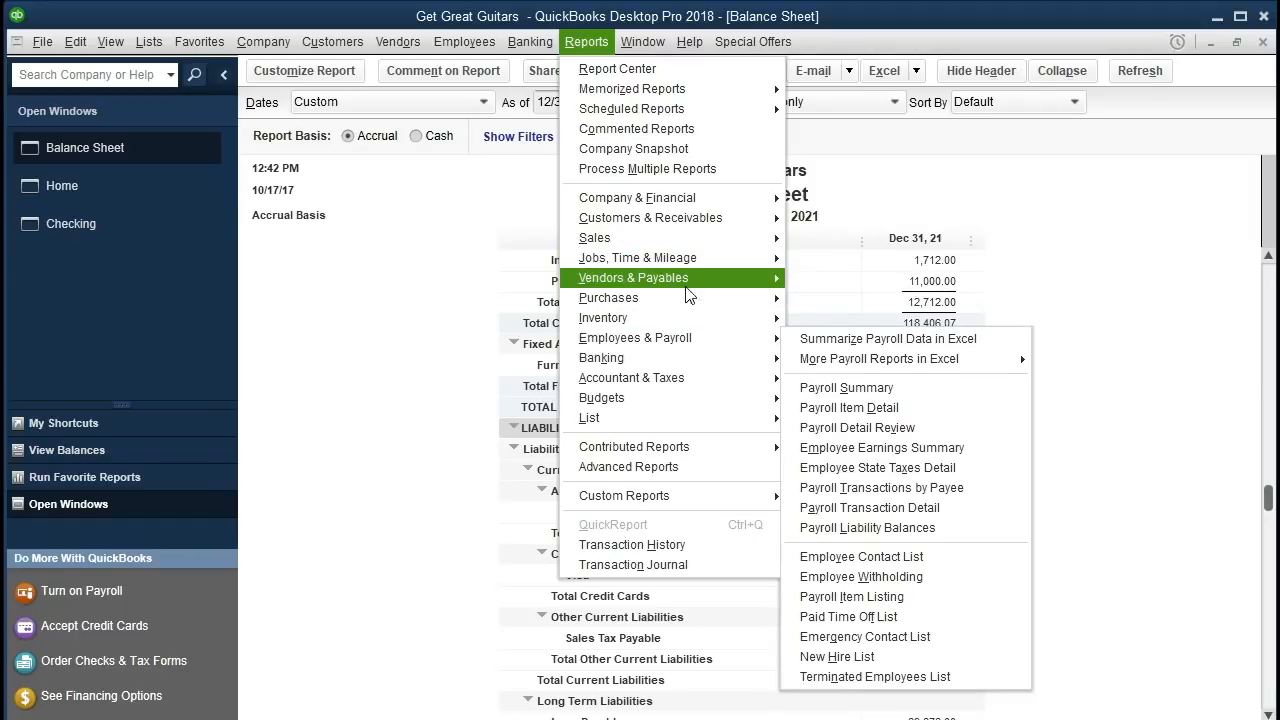
pyautogui.moveTo(770, 284)
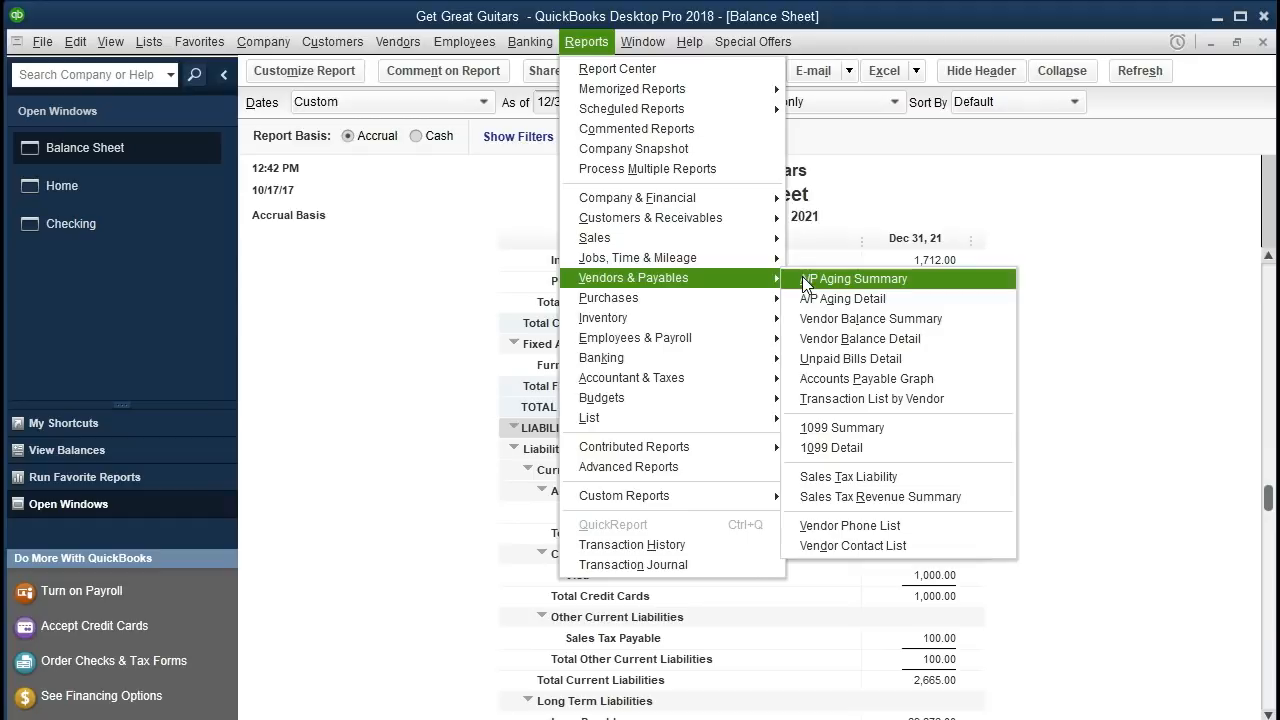
pyautogui.click(806, 341)
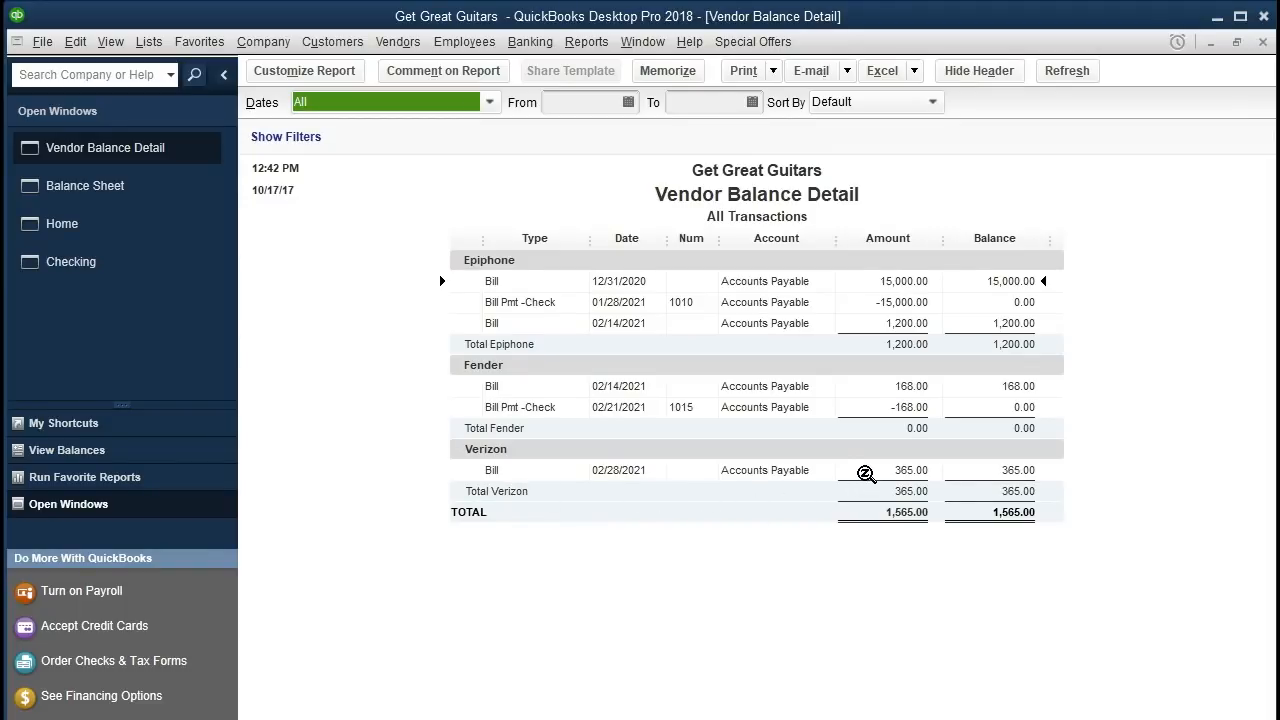
pyautogui.doubleClick(866, 473)
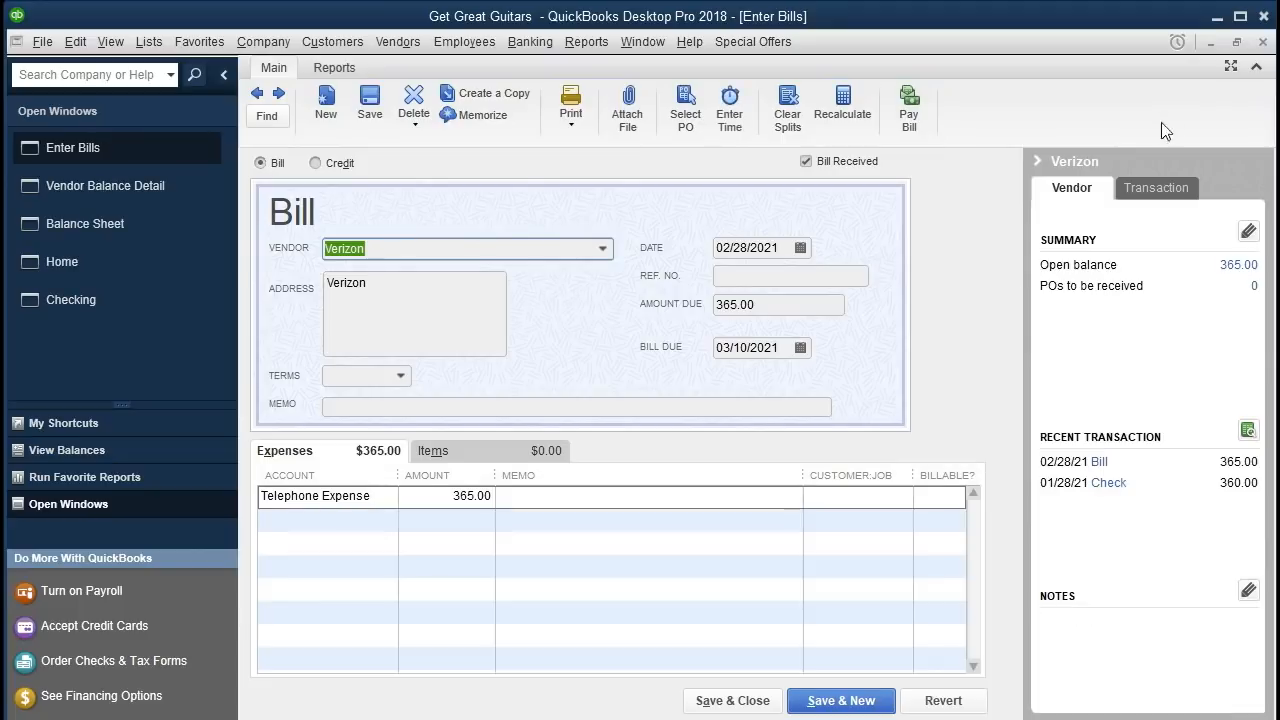
pyautogui.click(1263, 43)
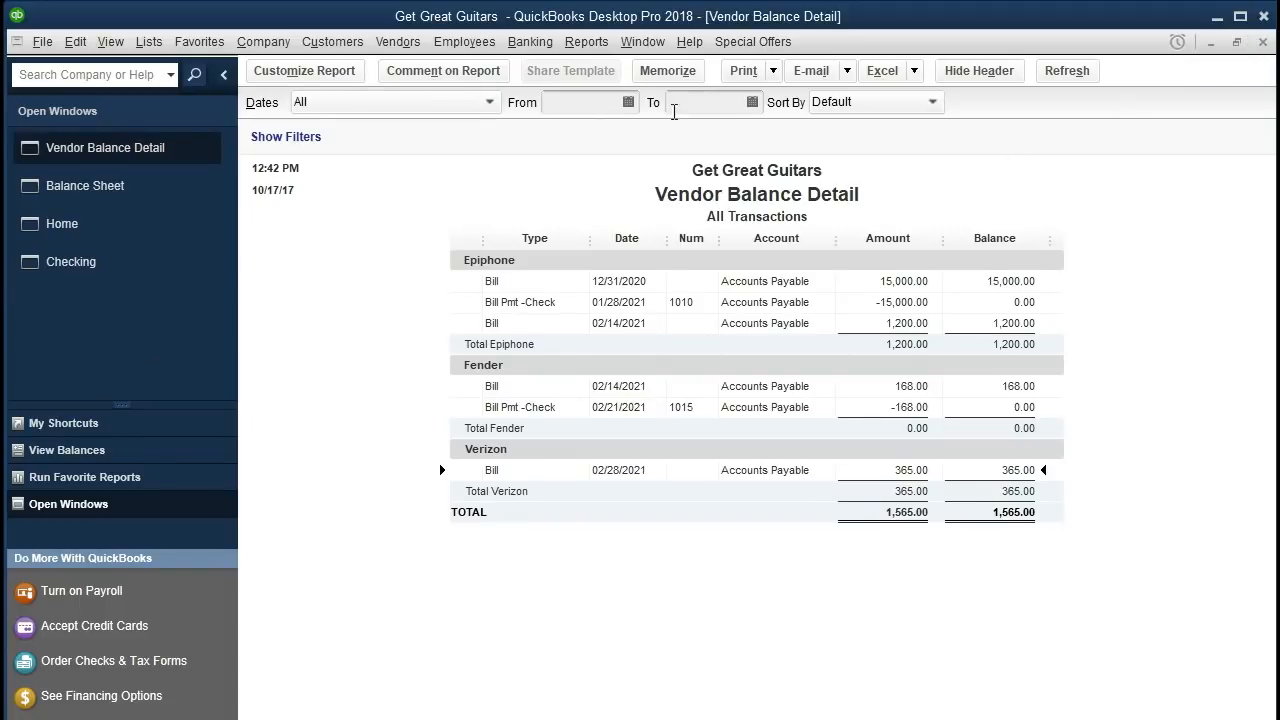
# - Open the Profit & Loss Standard report and set its date range from 01/01/2021 to 12/31/2021
pyautogui.click(604, 46)
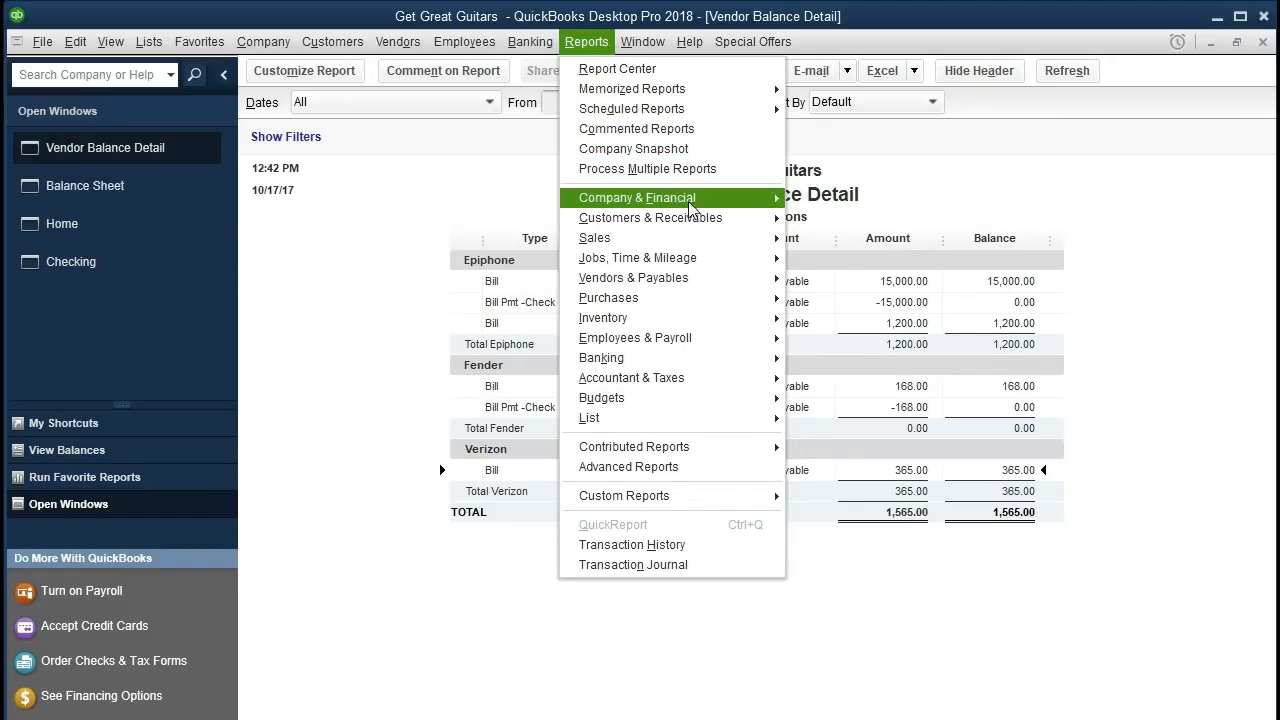
pyautogui.moveTo(690, 206)
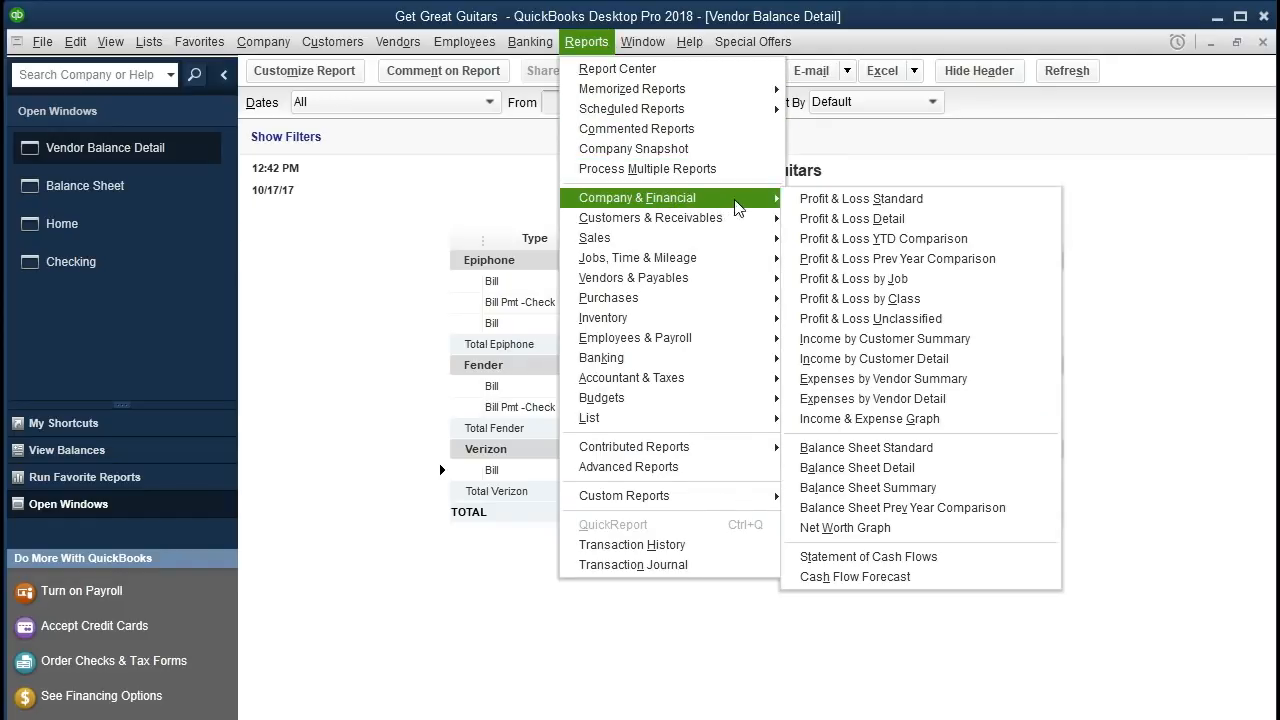
pyautogui.click(944, 207)
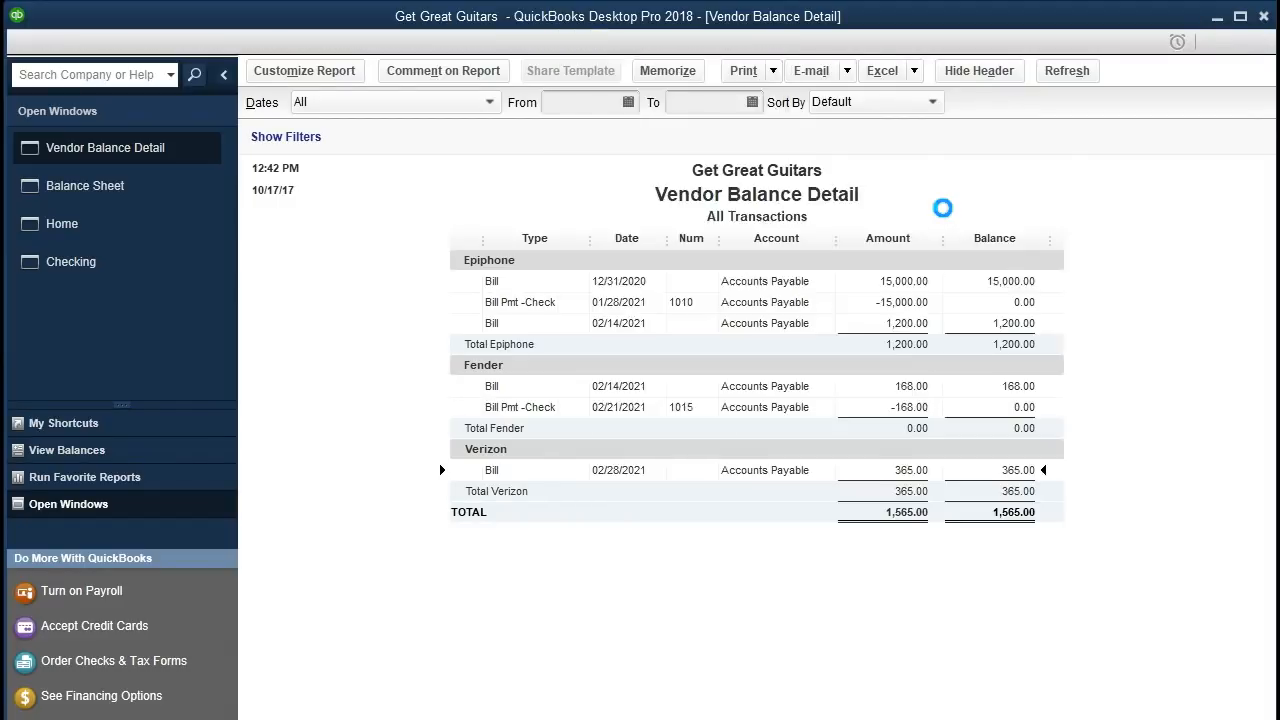
pyautogui.press('Tab')
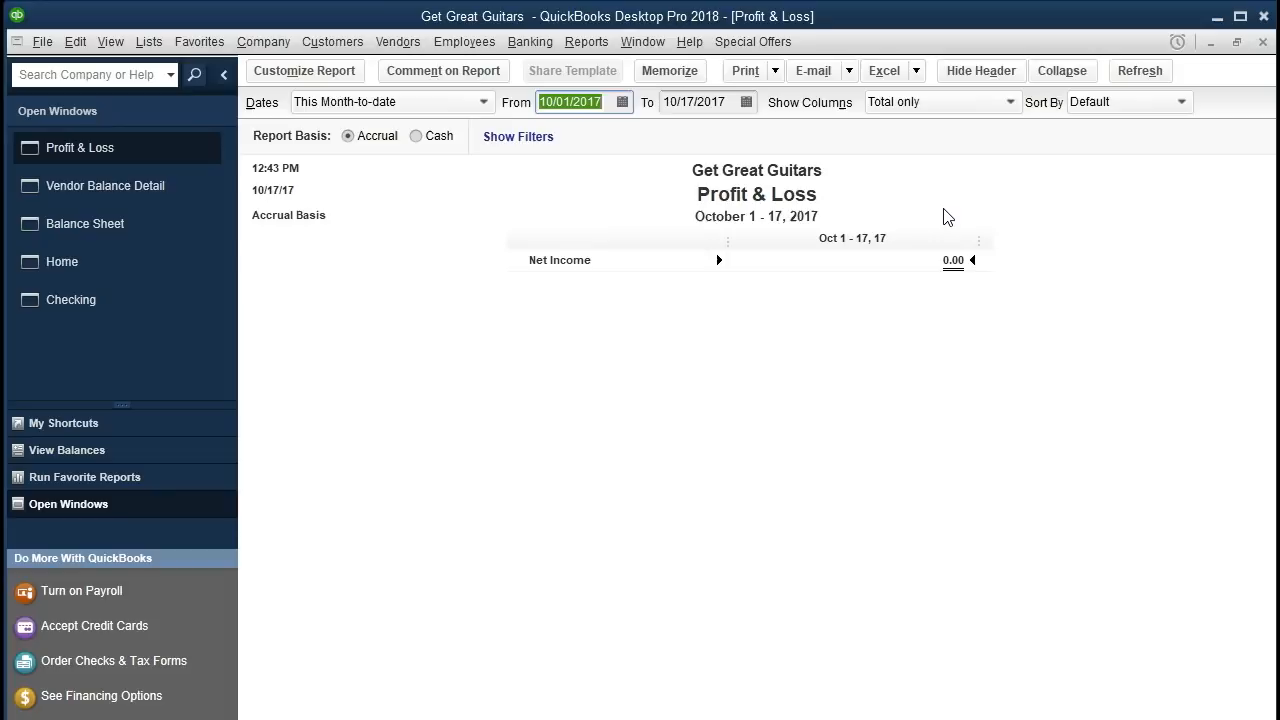
pyautogui.write('010121')
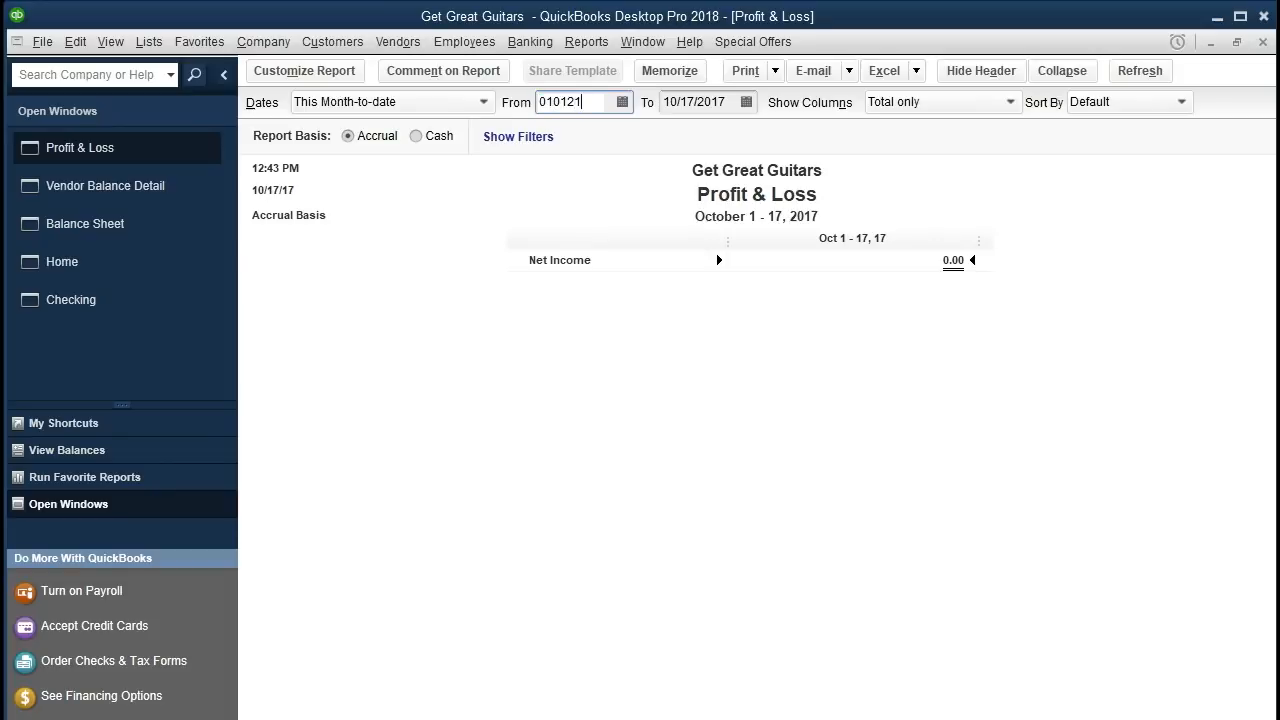
pyautogui.press('Tab')
pyautogui.write('1')
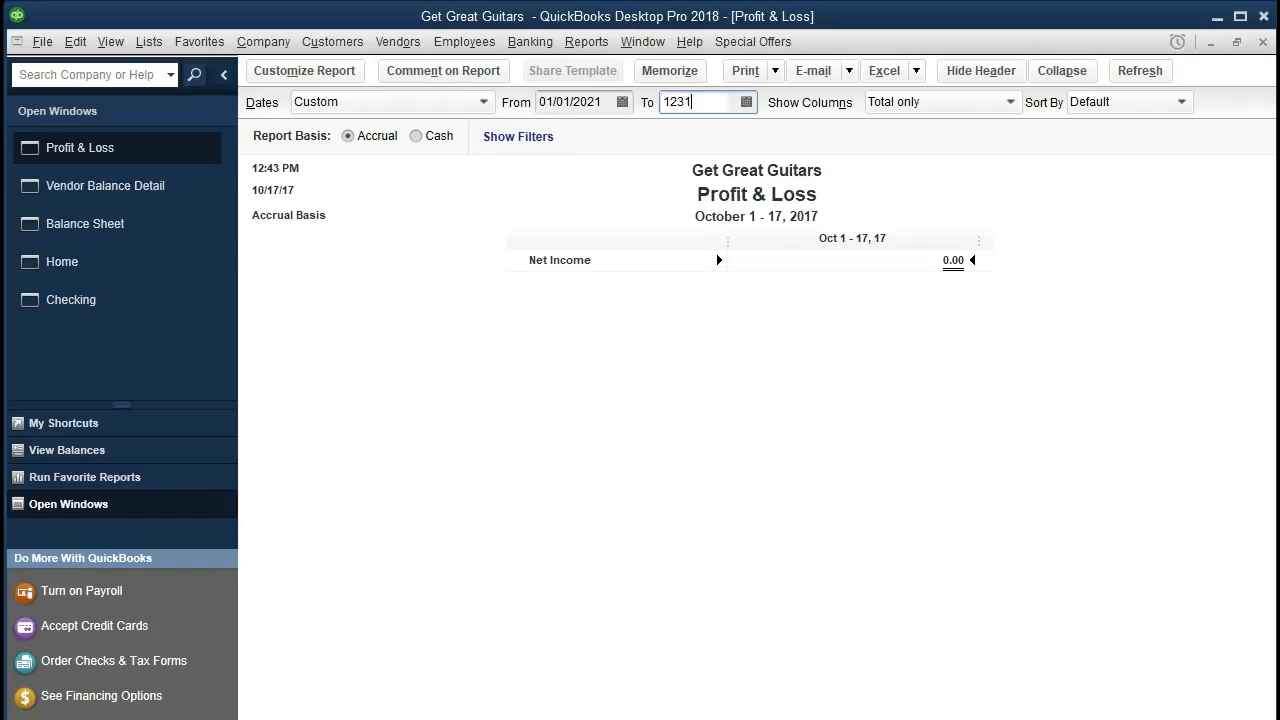
pyautogui.write('2/31/2021')
pyautogui.press('Tab')
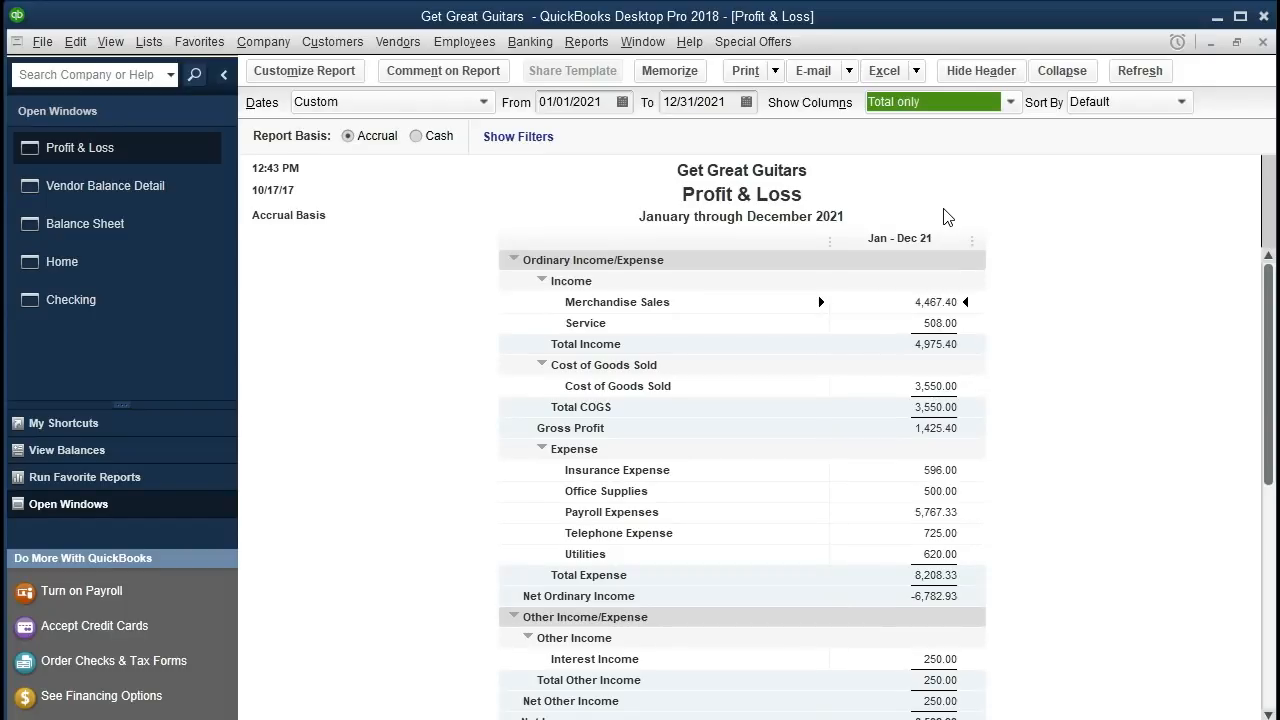
# - Trace Telephone Expense on the Profit & Loss report down to the Verizon bill, and return to the report
pyautogui.scroll(-1, 947, 217)
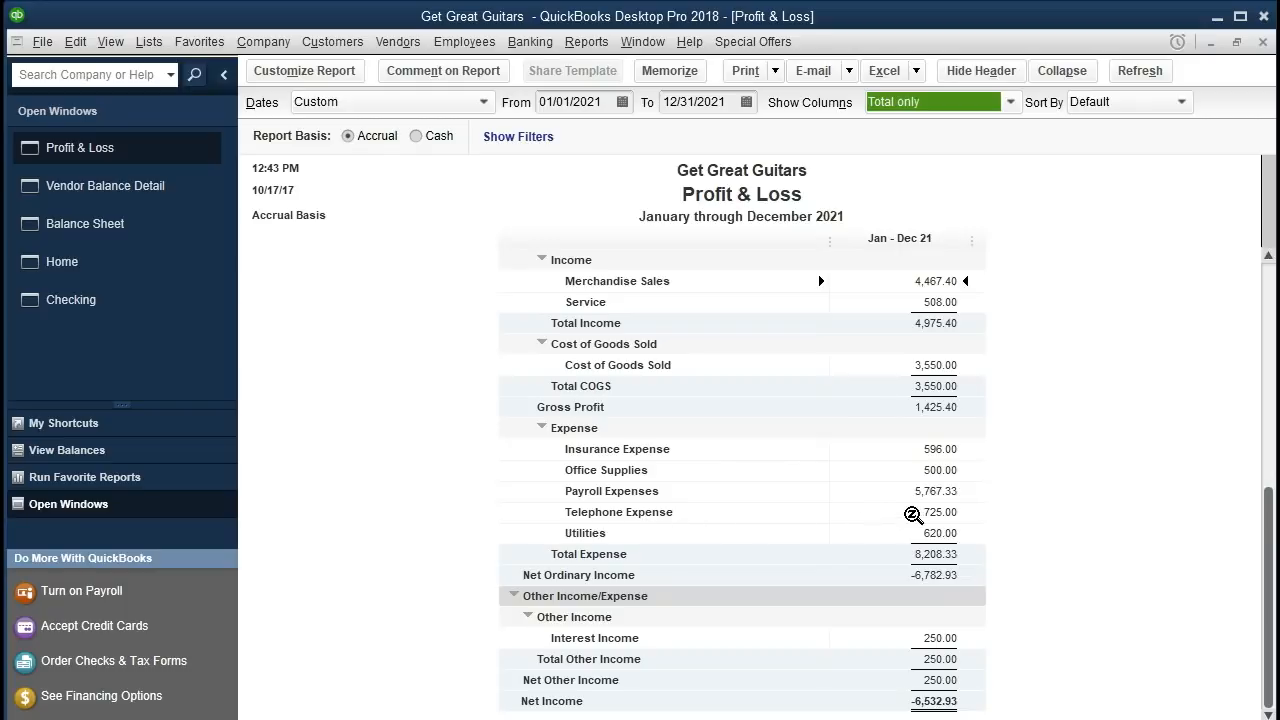
pyautogui.doubleClick(913, 514)
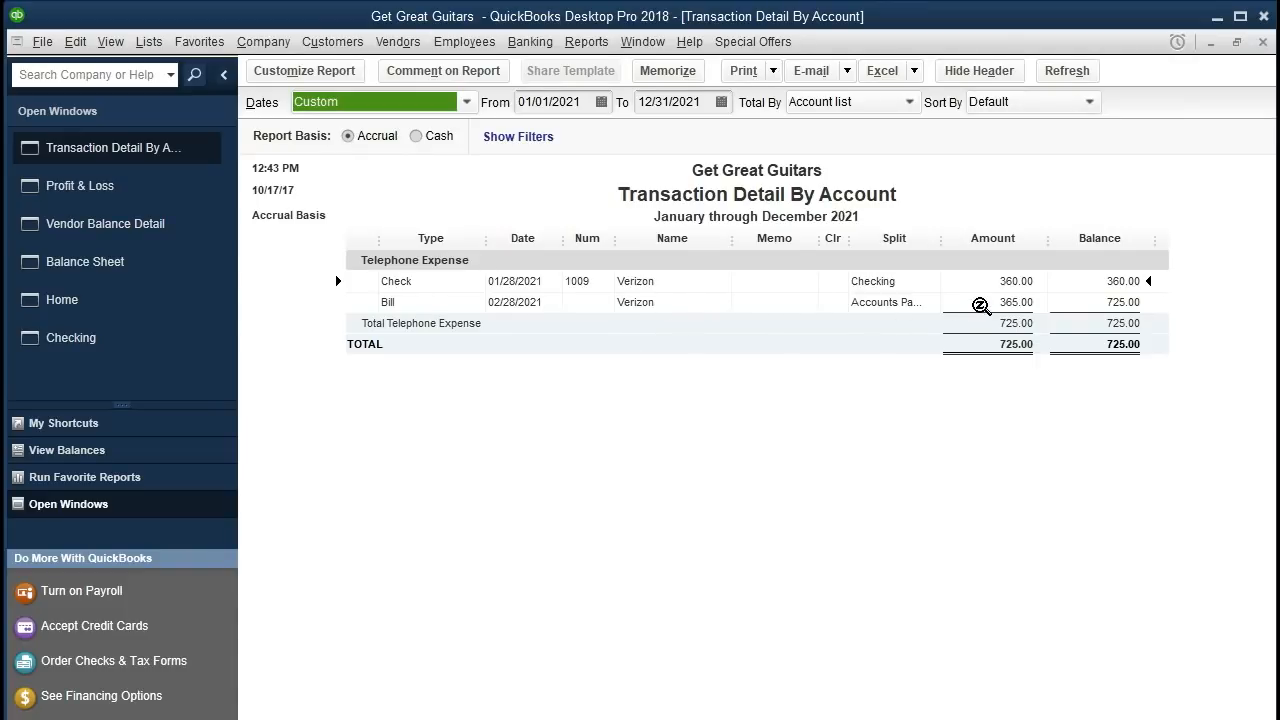
pyautogui.doubleClick(980, 305)
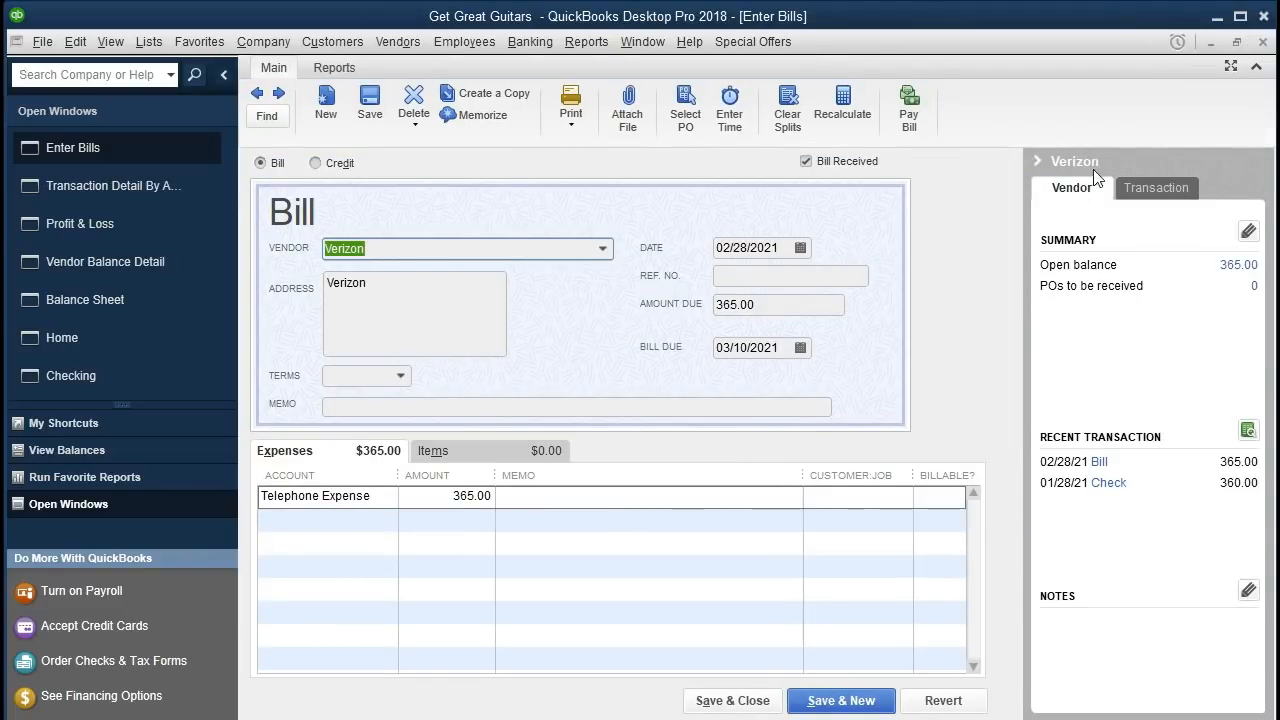
pyautogui.click(1263, 42)
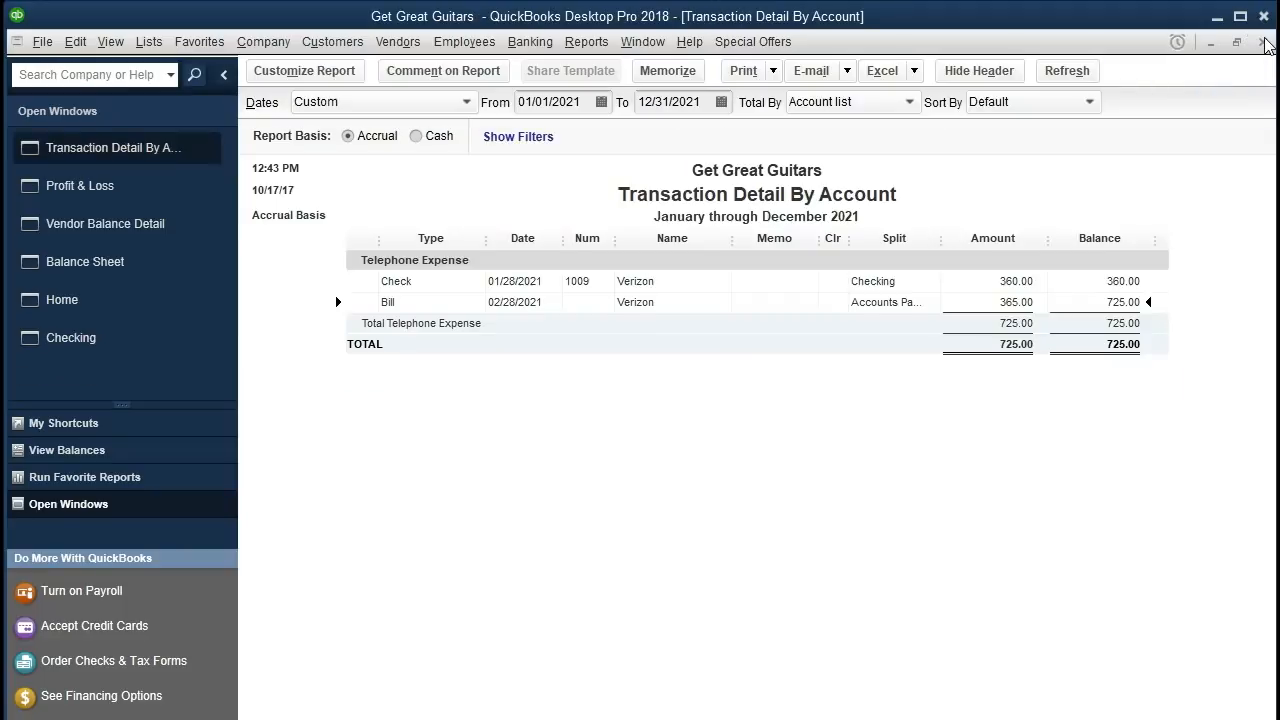
pyautogui.click(1263, 42)
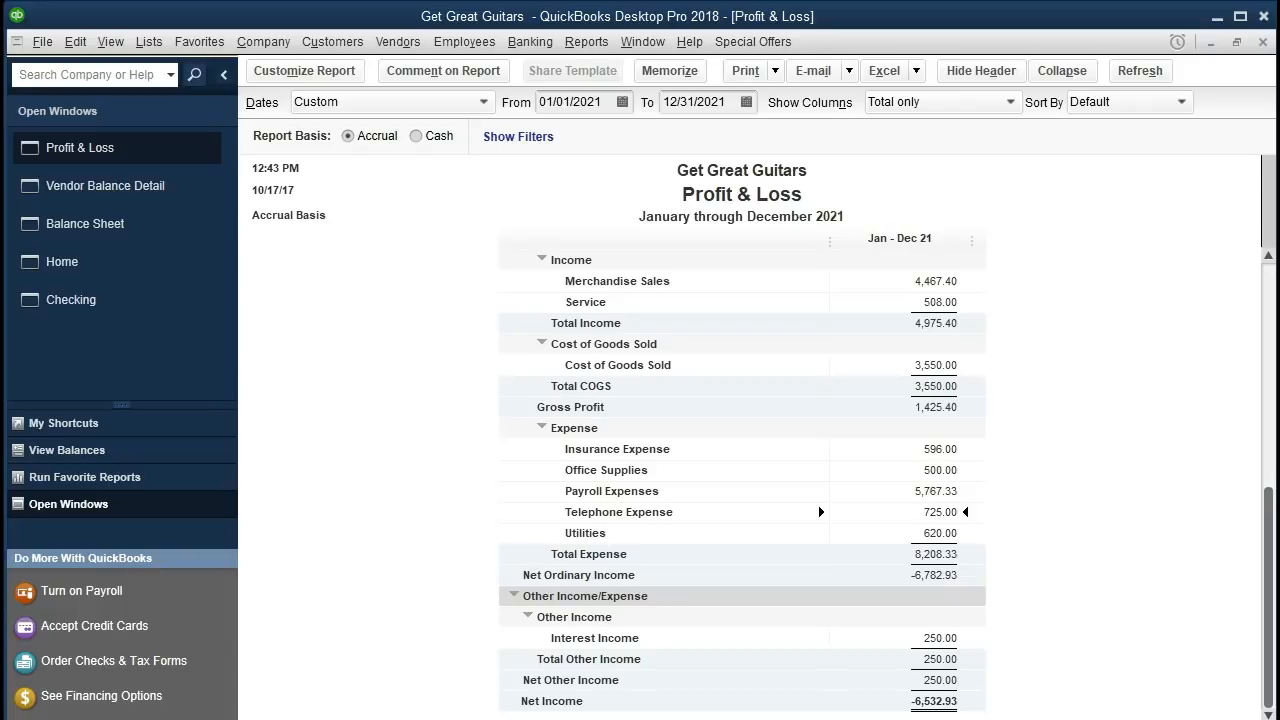
# - Open a new blank bill from the home page and bring up the existing vendors for it
pyautogui.click(117, 268)
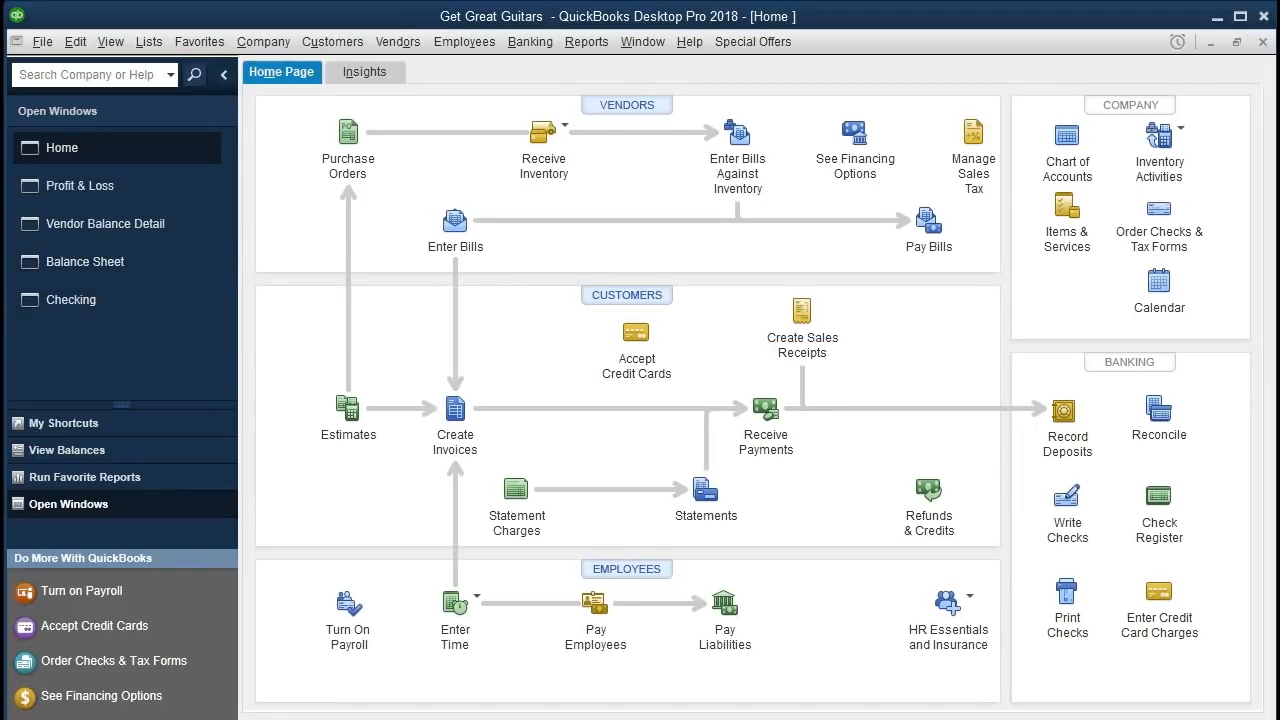
pyautogui.click(451, 231)
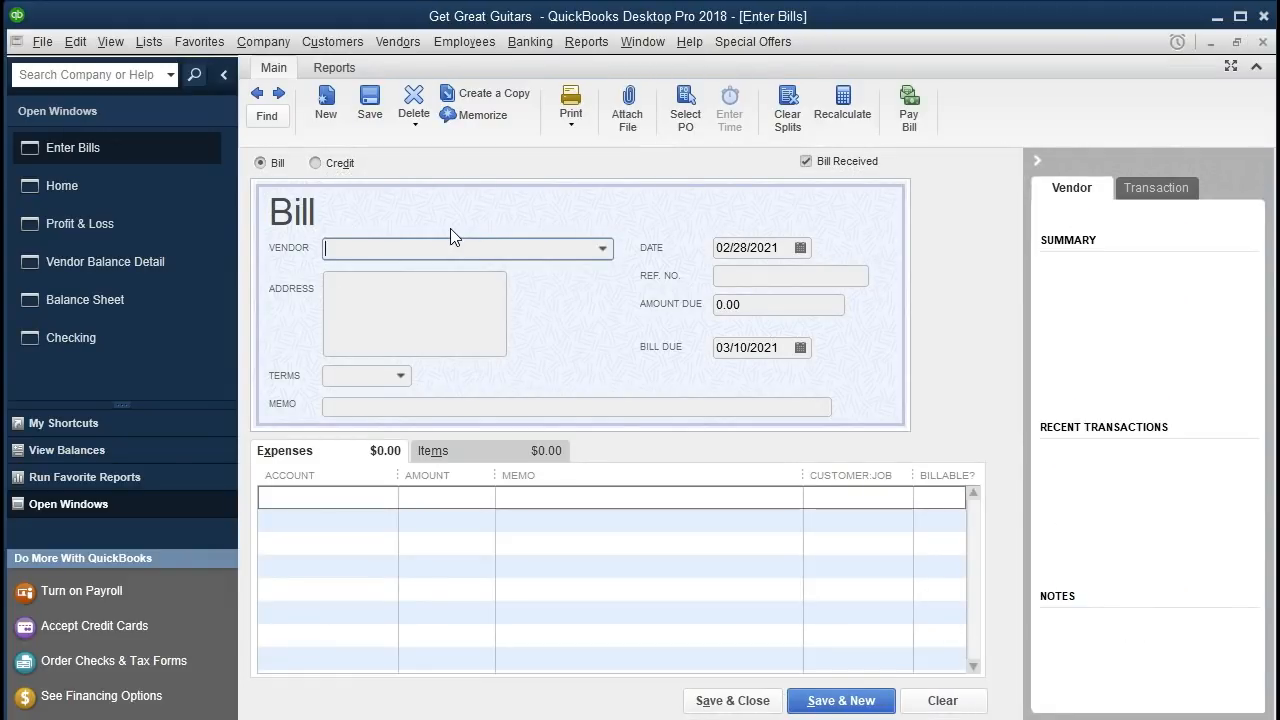
pyautogui.write('S')
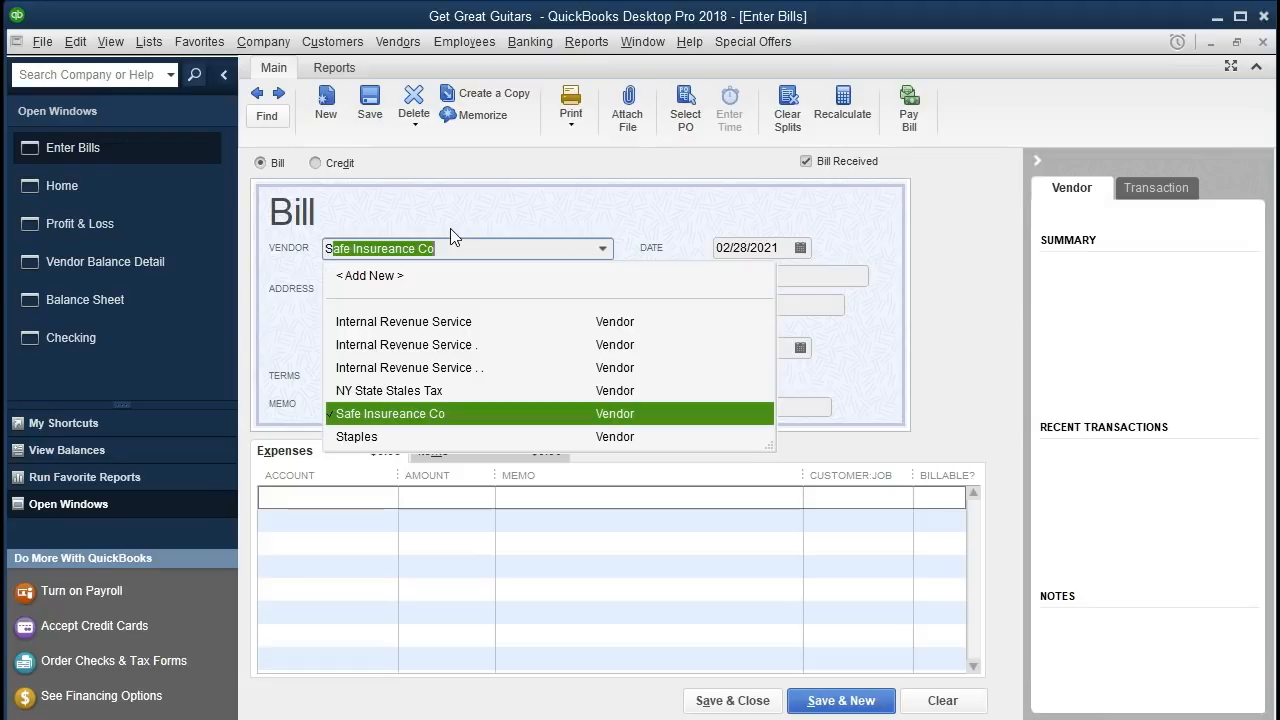
pyautogui.press('BackSpace')
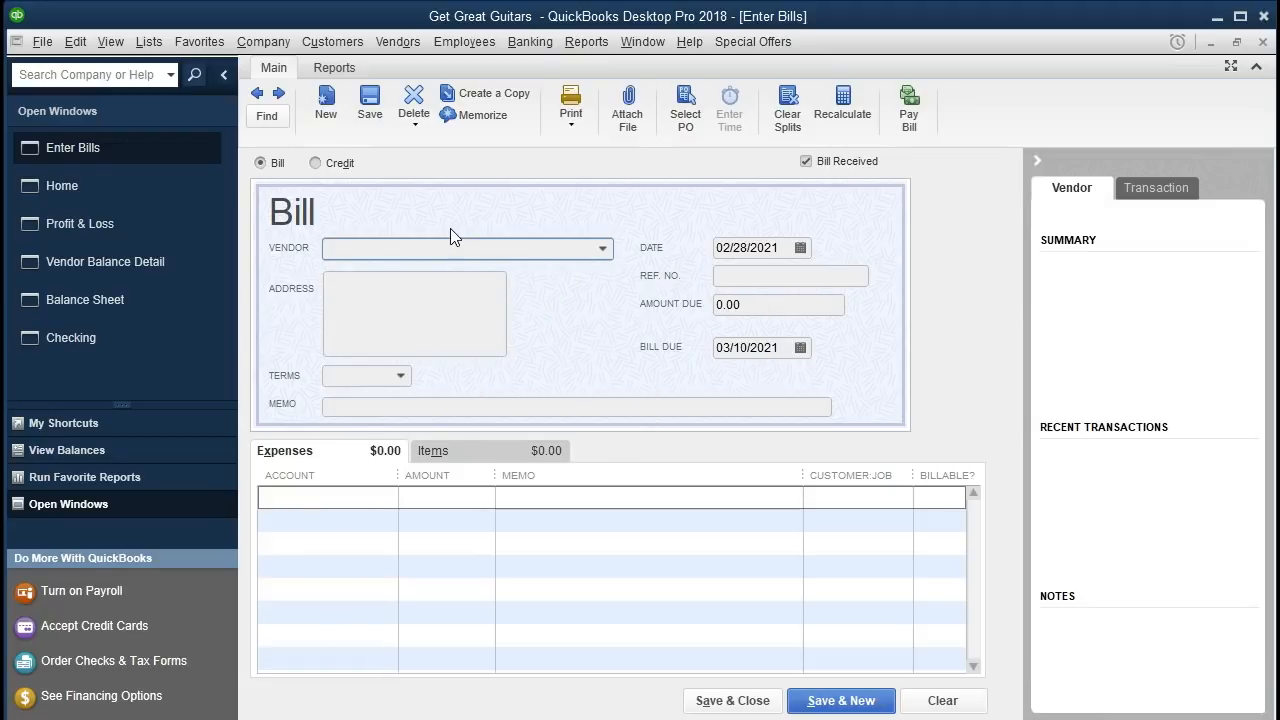
pyautogui.click(604, 248)
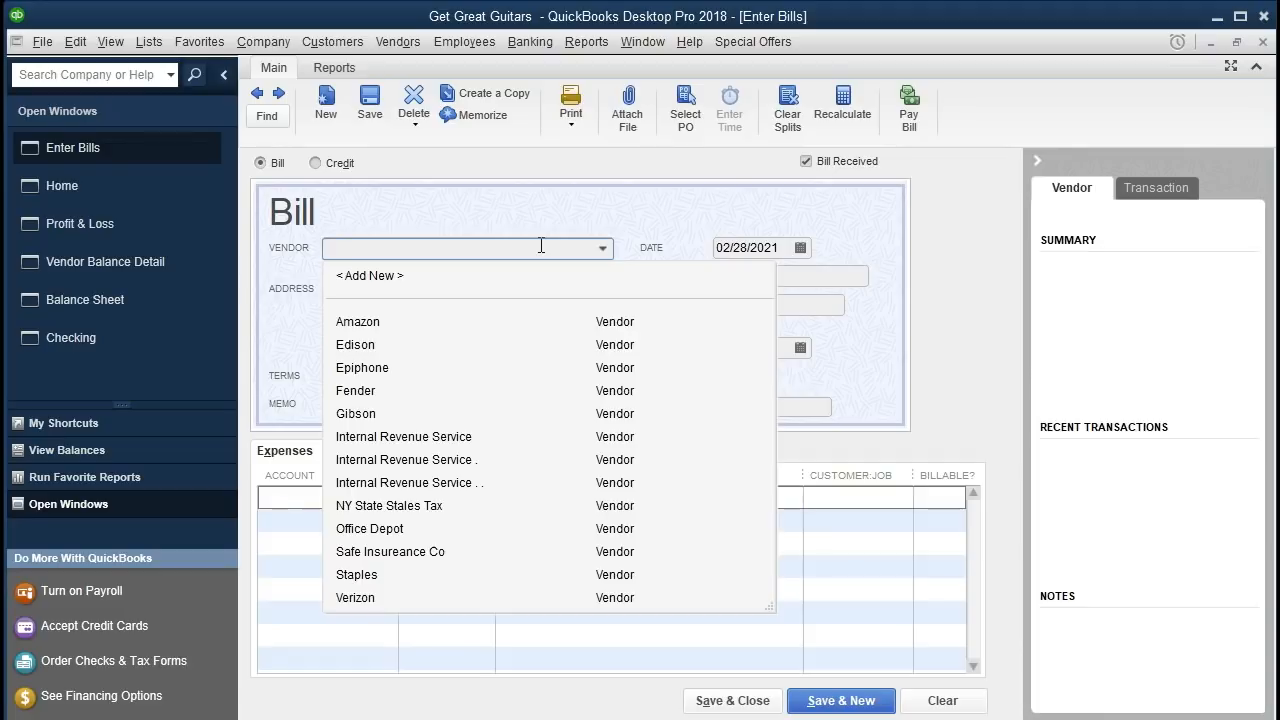
# - Enter Spectrum as the bill's vendor and add it to the vendor list with Quick Add
pyautogui.write('Spectu')
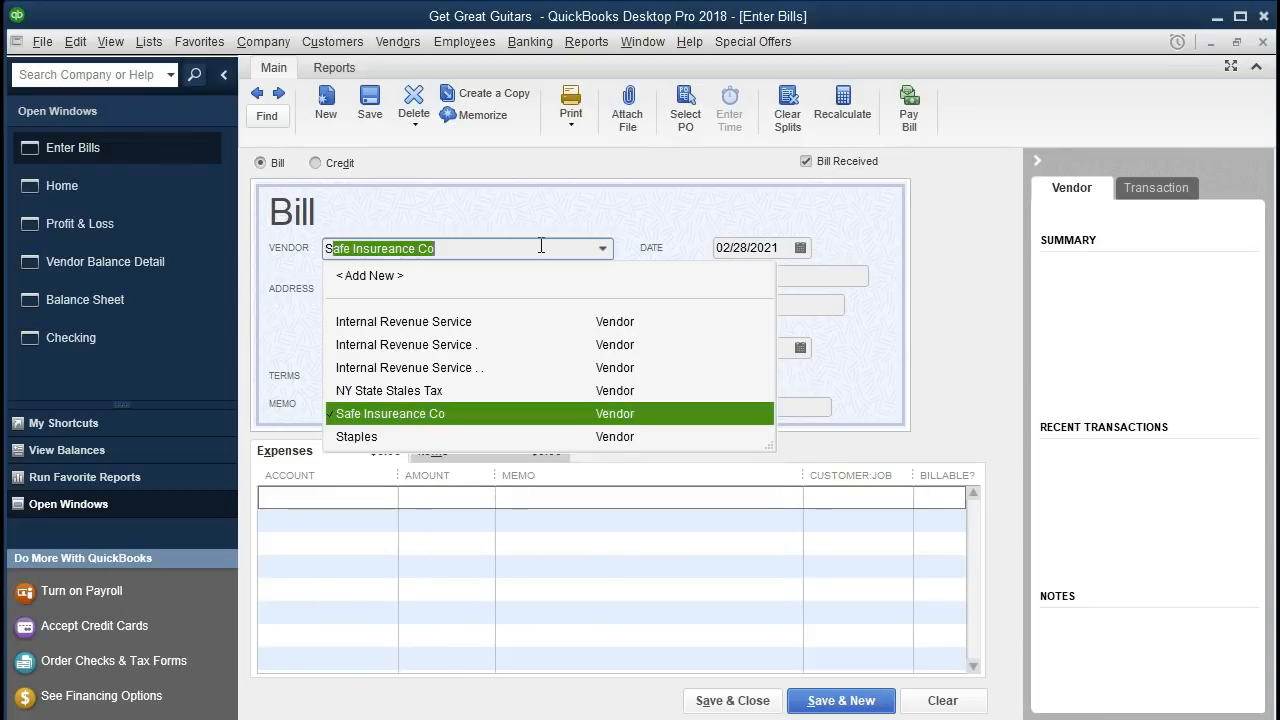
pyautogui.write('m')
pyautogui.press('BackSpace')
pyautogui.press('BackSpace')
pyautogui.press('BackSpace')
pyautogui.press('BackSpace')
pyautogui.write('ctrum')
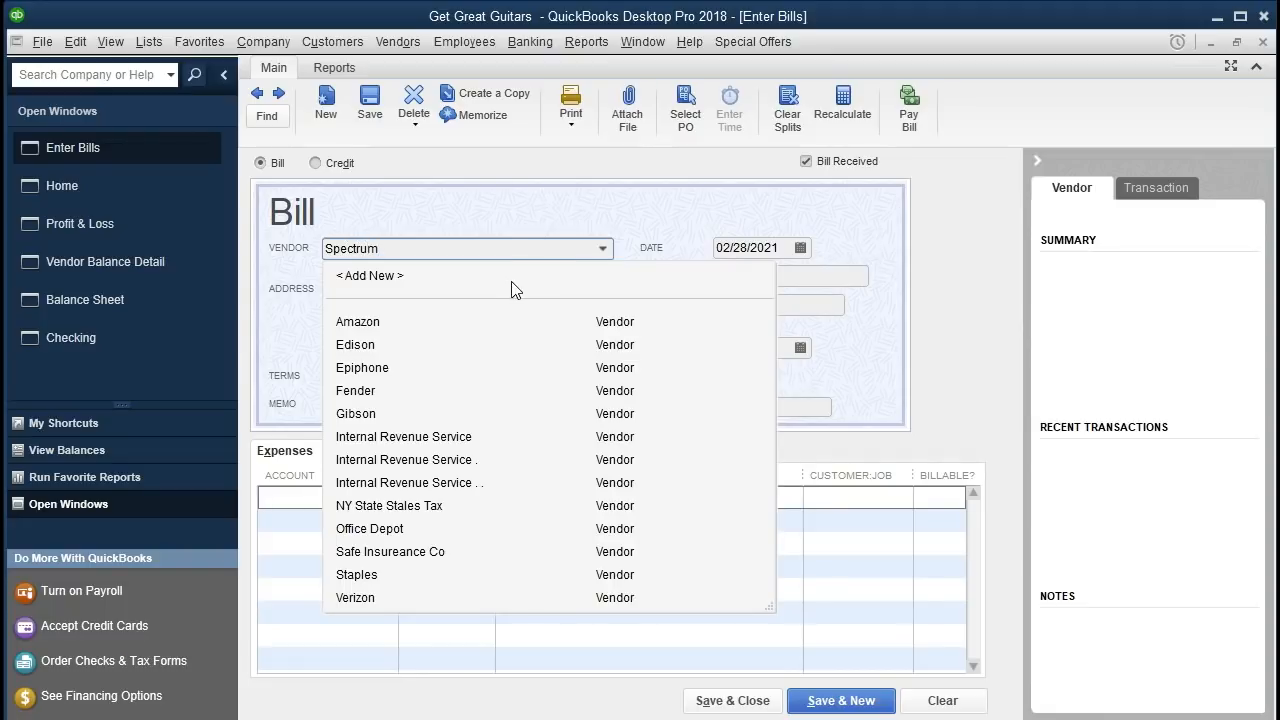
pyautogui.press('Tab')
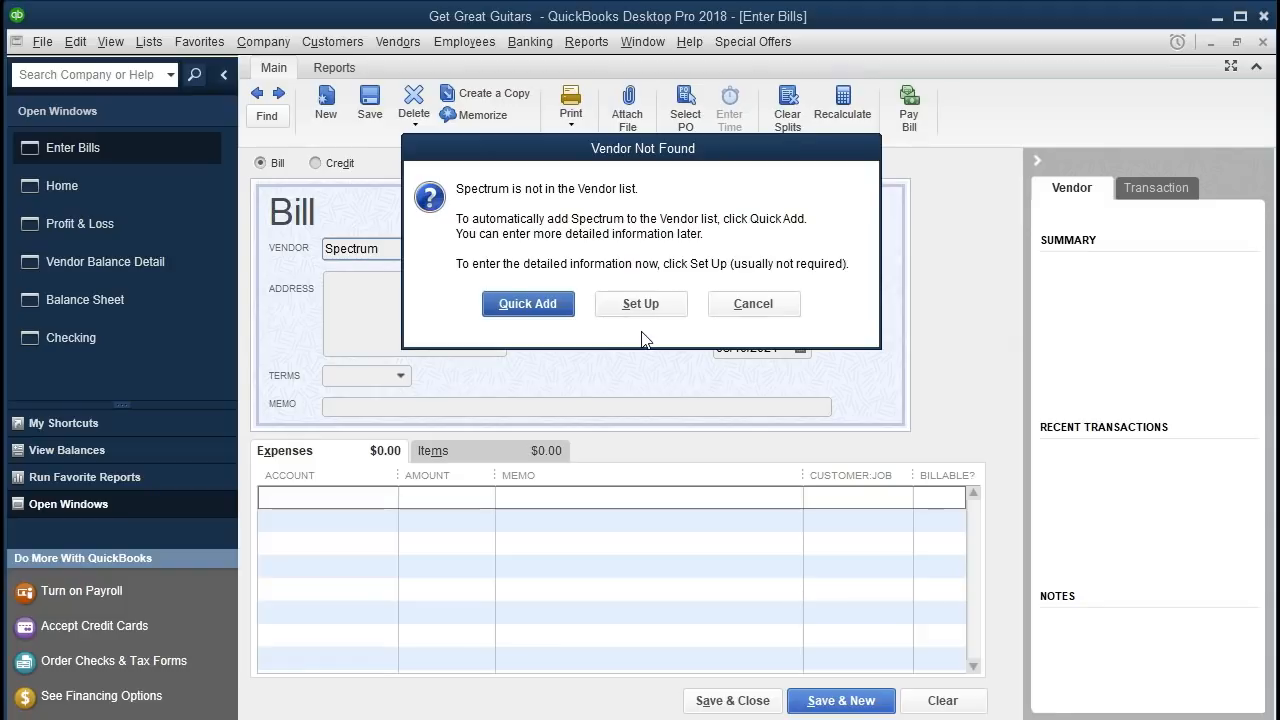
pyautogui.click(529, 308)
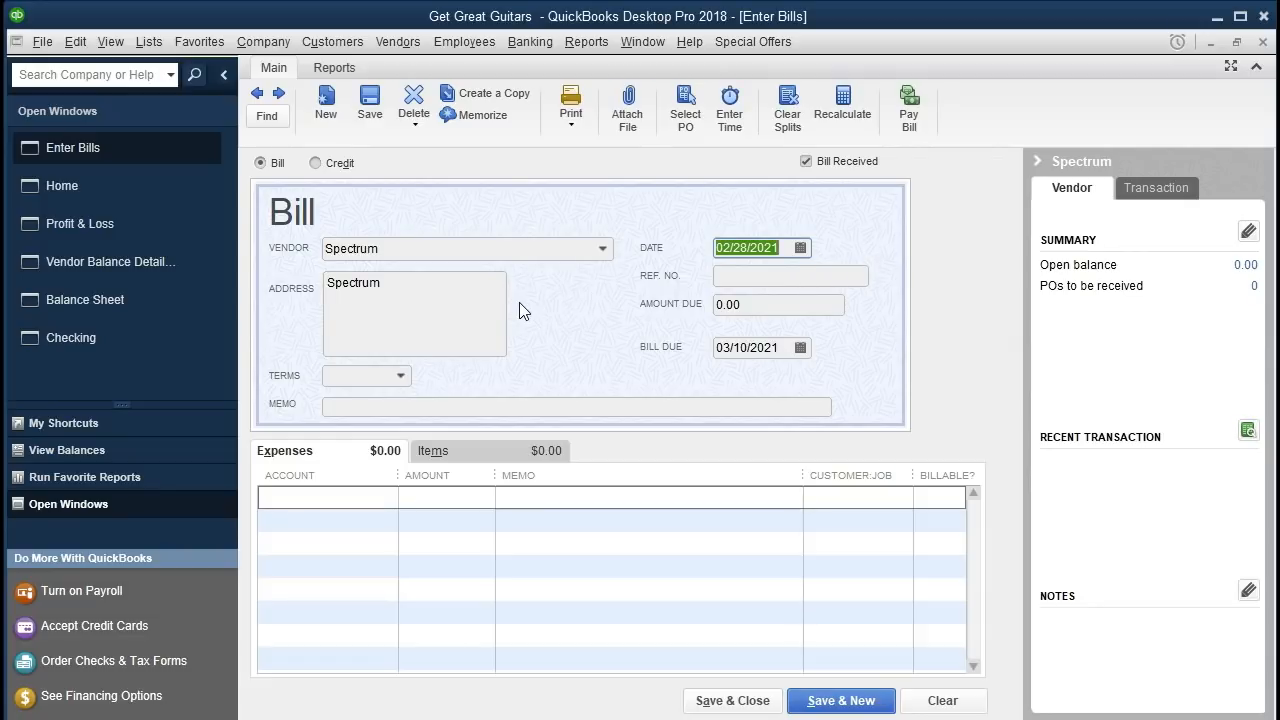
# - Keep the Spectrum bill's date, leave the reference number blank, and set the amount due to 180.00
pyautogui.press('Tab')
pyautogui.press('Tab')
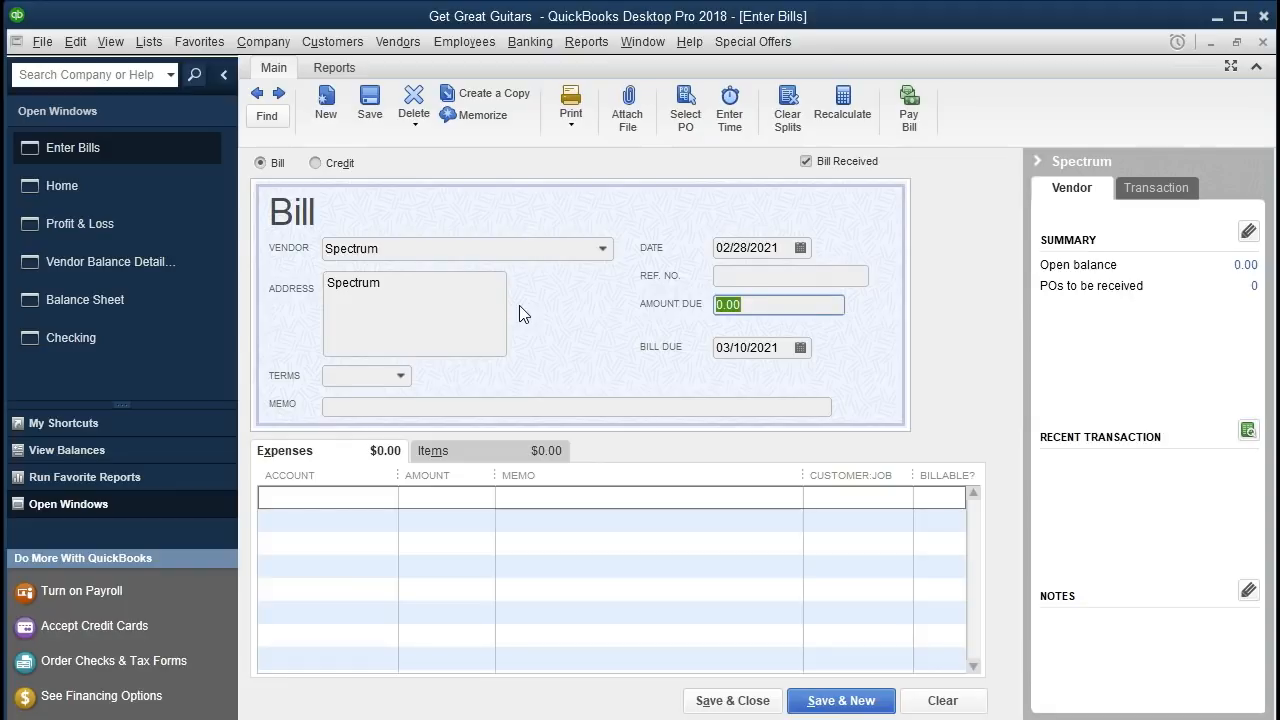
pyautogui.write('180')
pyautogui.press('Tab')
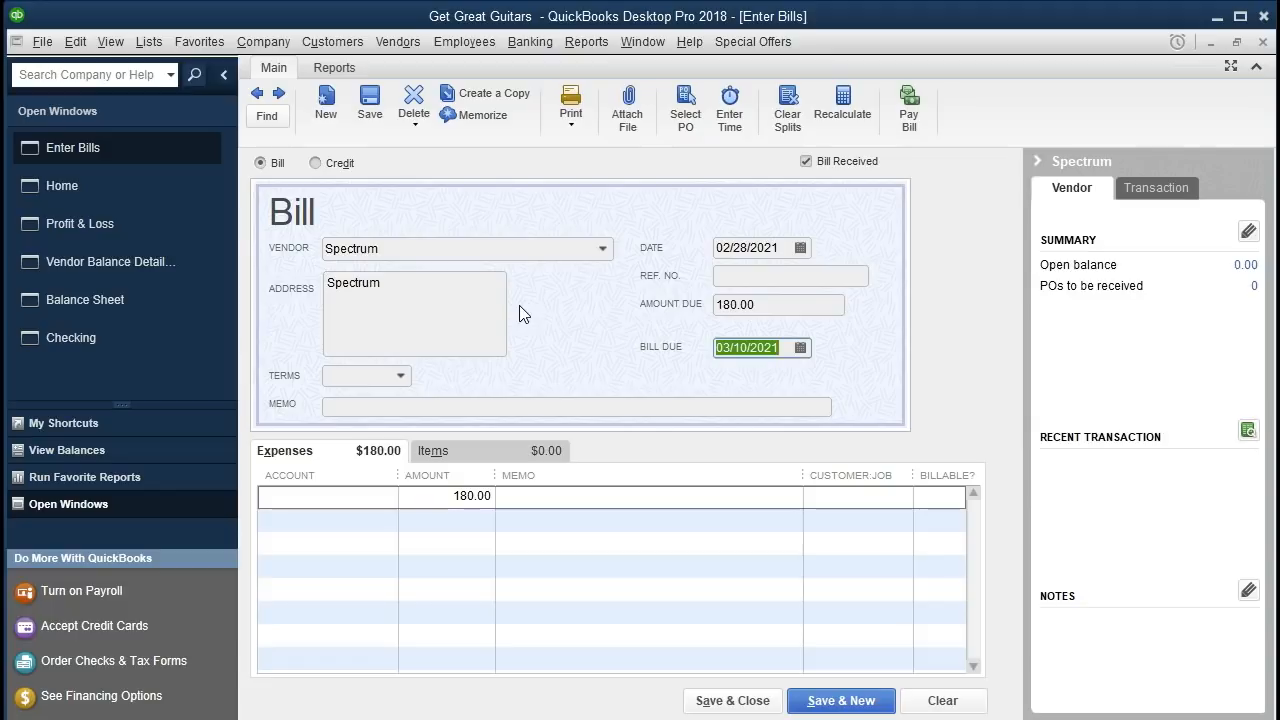
# - Look through the existing accounts for the Spectrum bill's expense line and enter Internet Expense as its account
pyautogui.press('Tab')
pyautogui.press('Tab')
pyautogui.press('Tab')
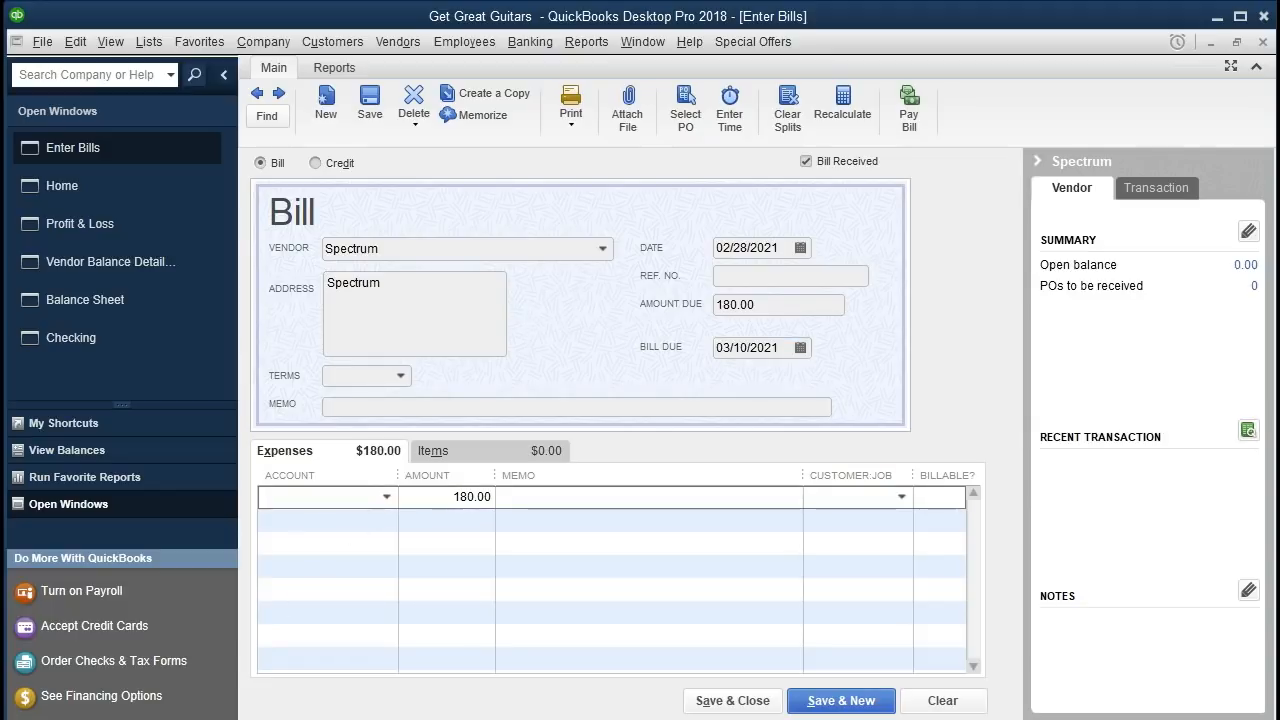
pyautogui.click(387, 497)
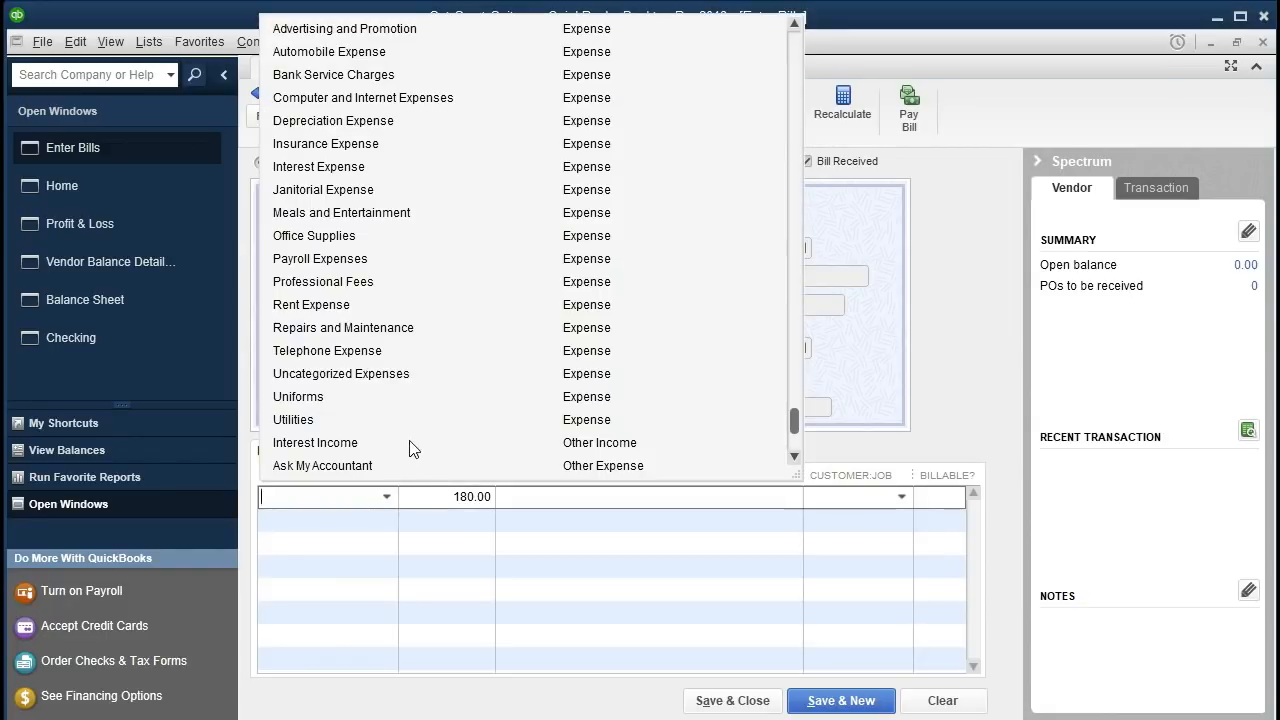
pyautogui.scroll(1, 409, 450)
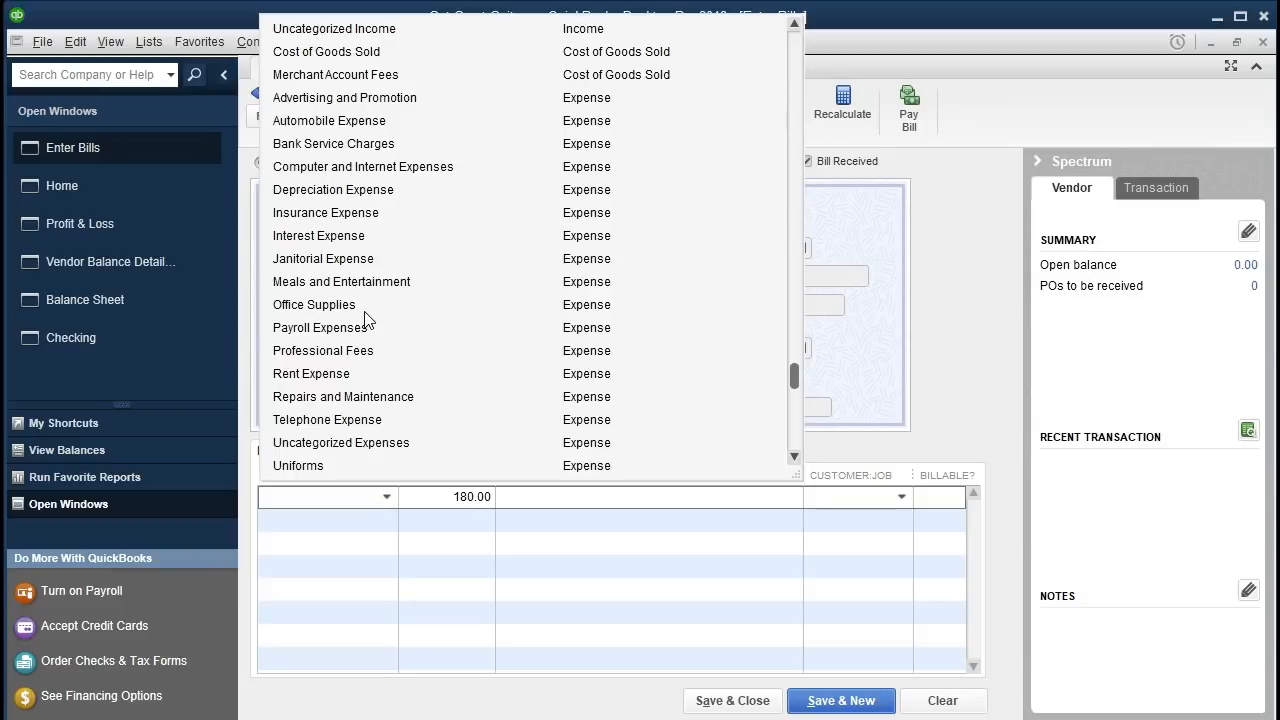
pyautogui.click(310, 500)
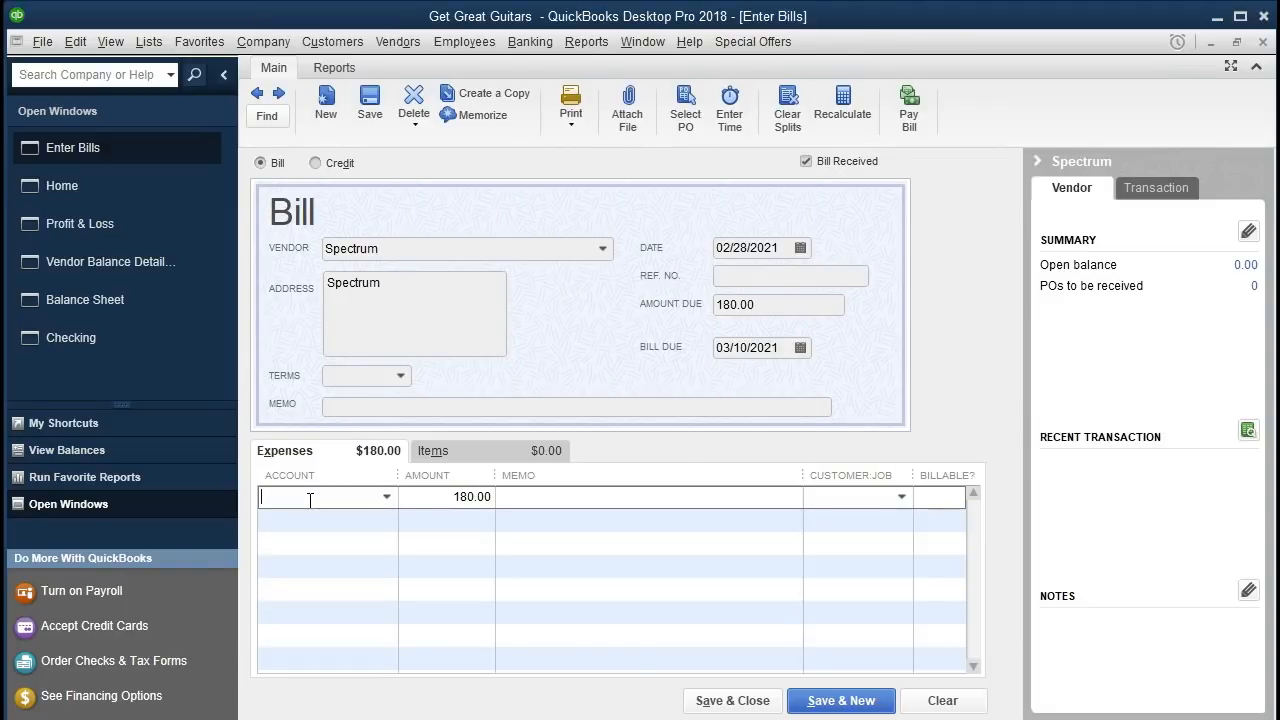
pyautogui.write('Internet Expense')
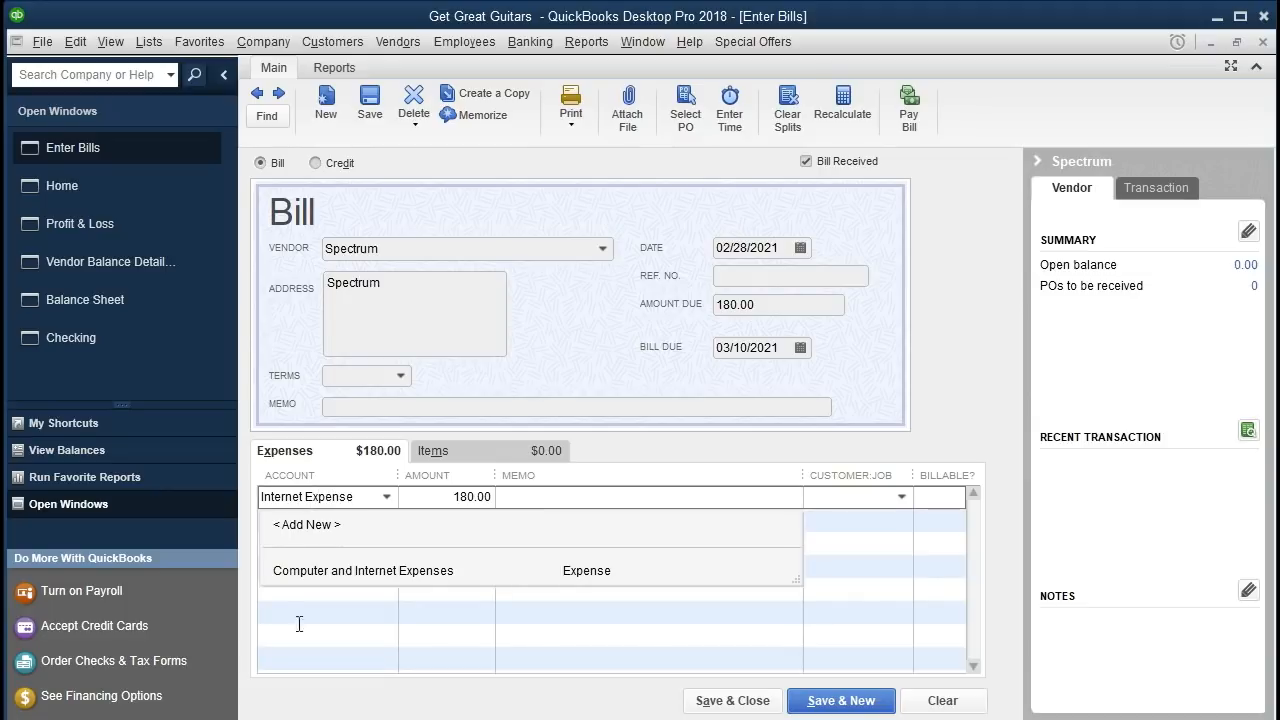
# - Set up Internet Expense as a new account of type Expense, and save and close the Spectrum bill
pyautogui.click(310, 497)
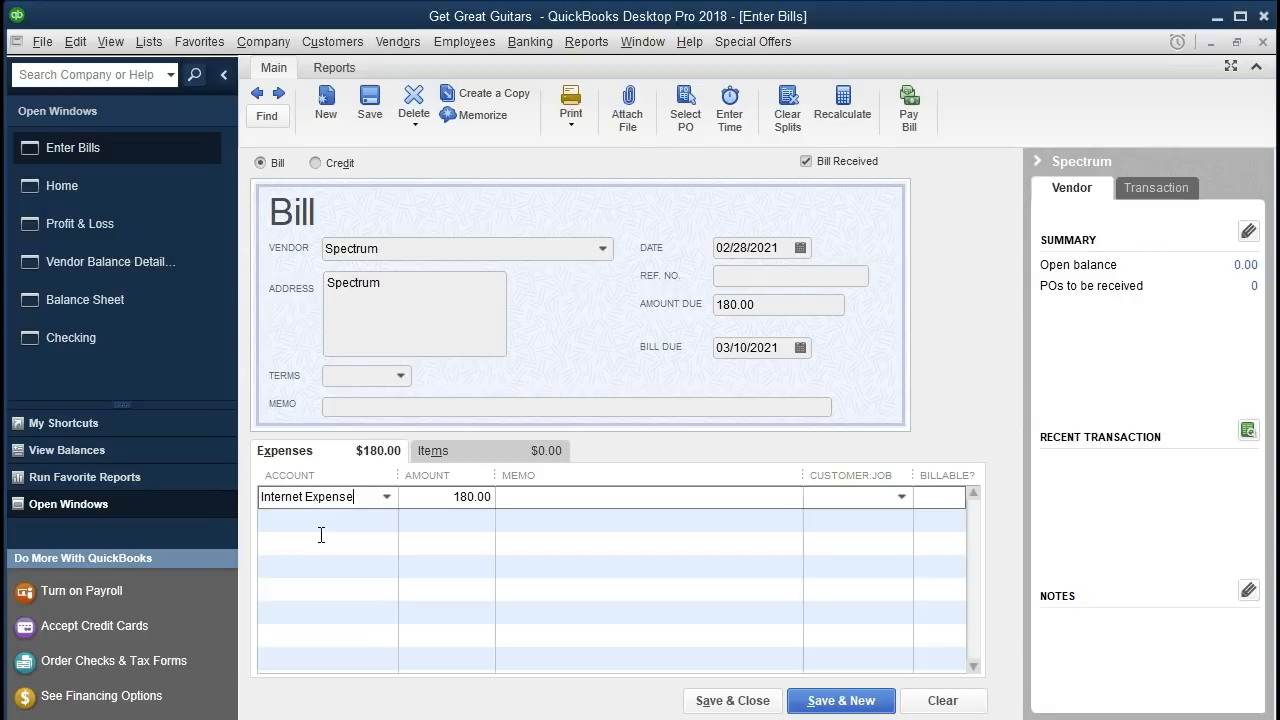
pyautogui.click(321, 535)
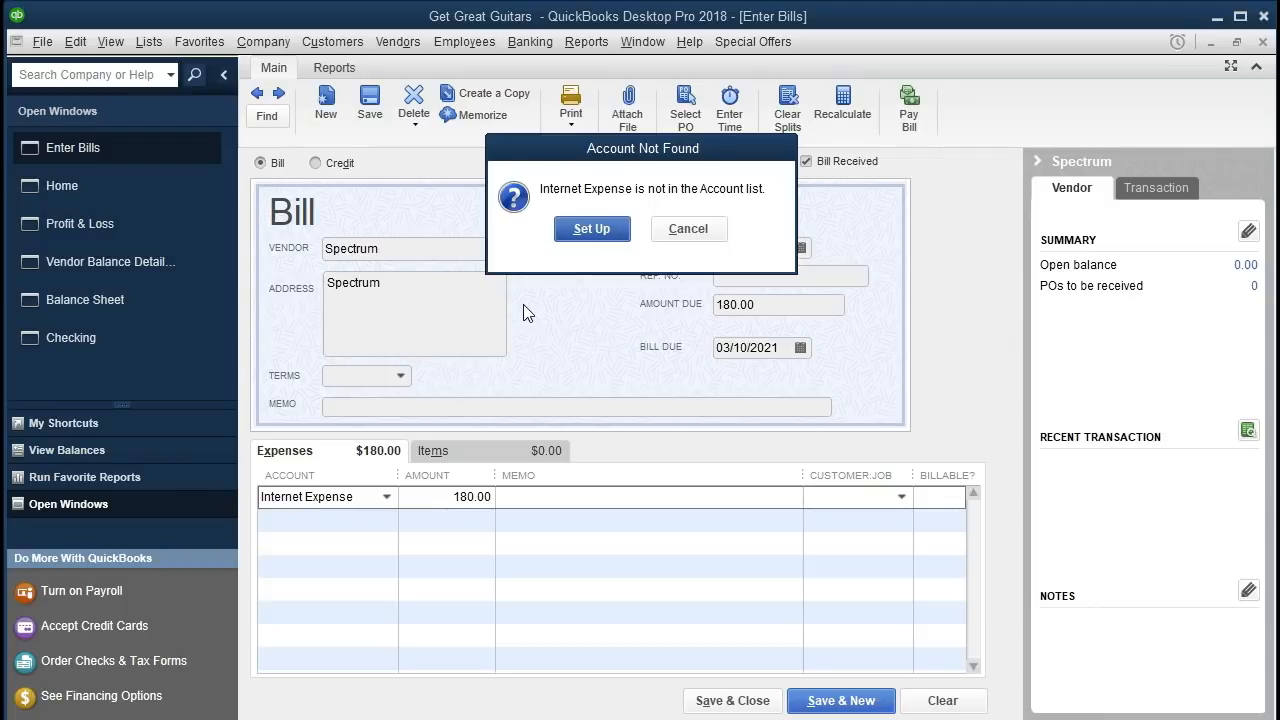
pyautogui.click(597, 236)
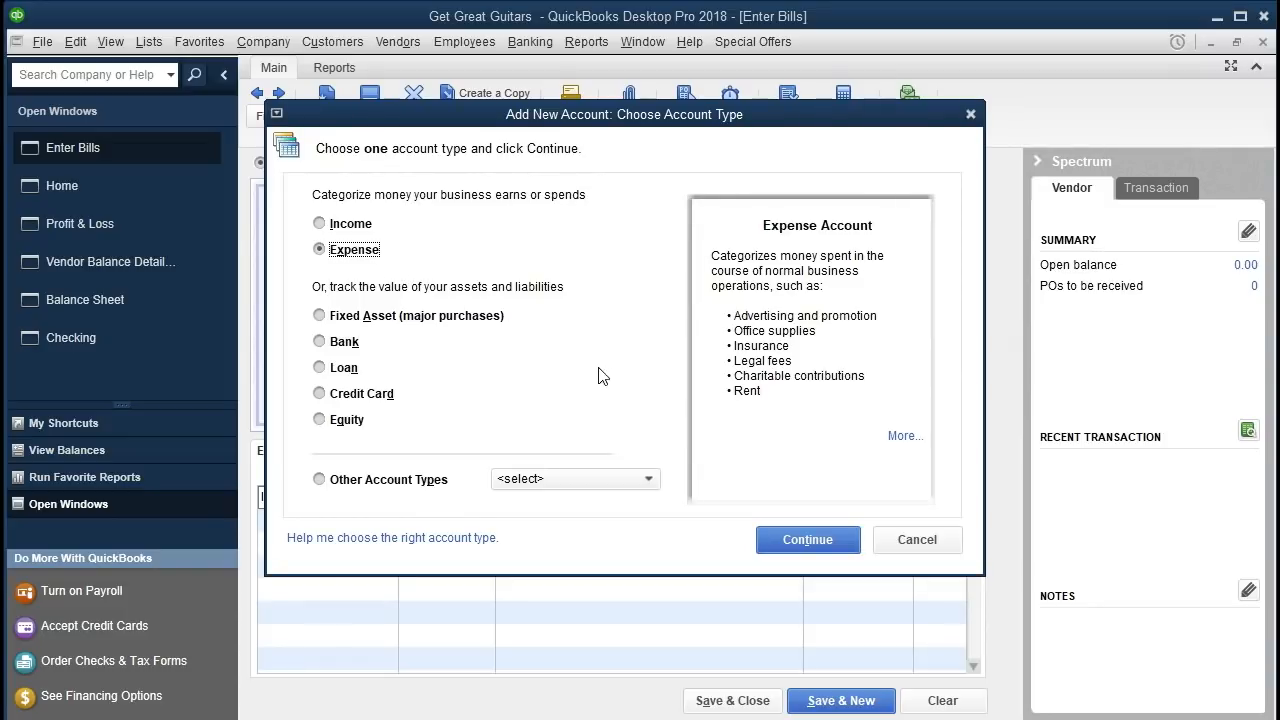
pyautogui.click(760, 540)
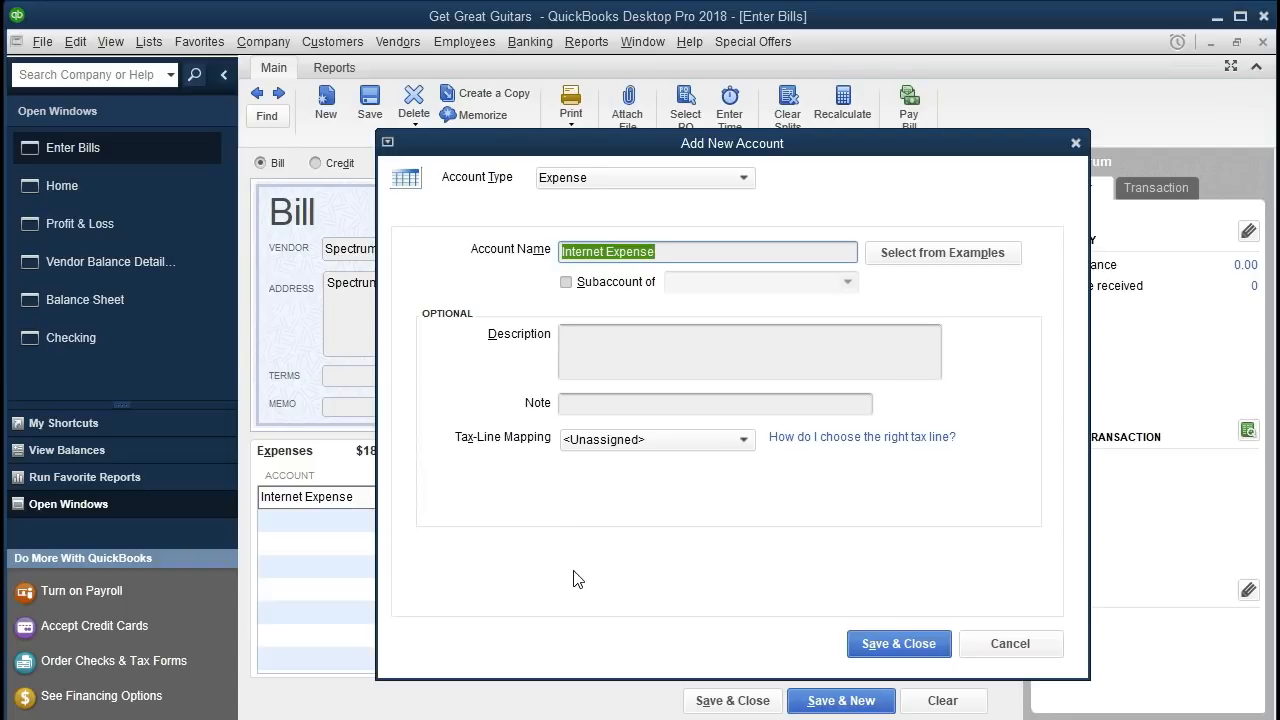
pyautogui.click(885, 648)
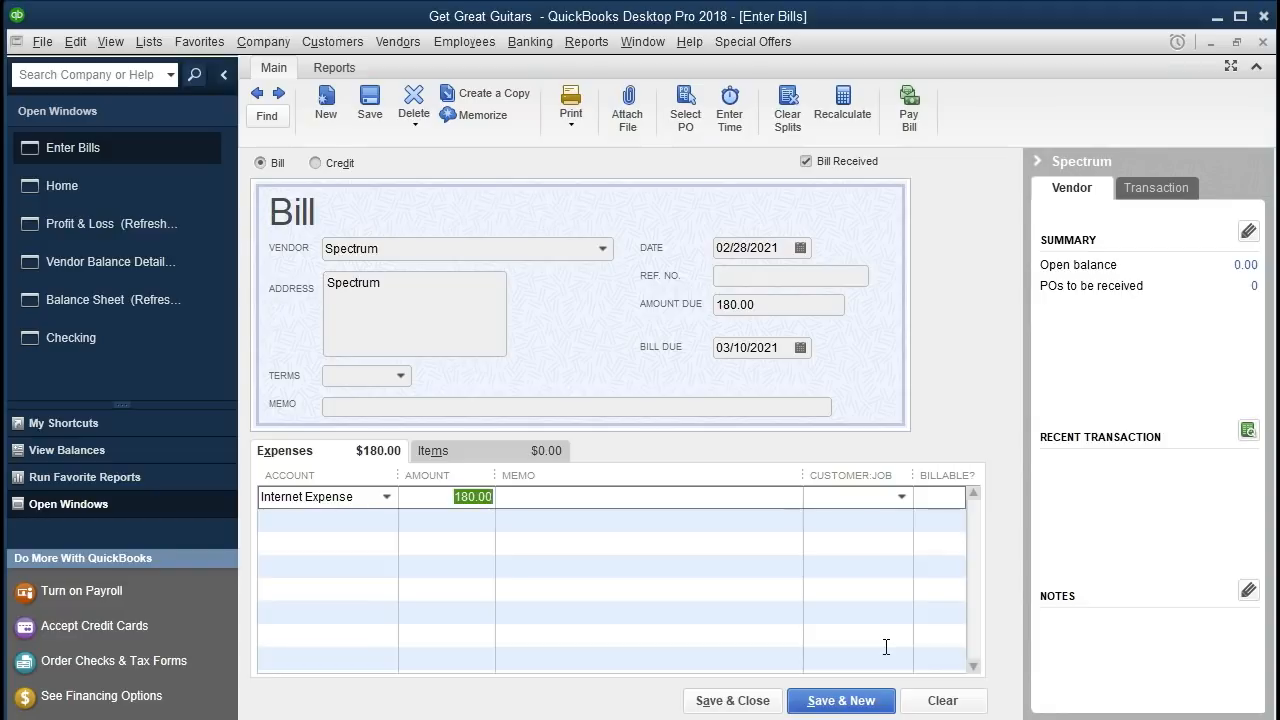
pyautogui.click(737, 701)
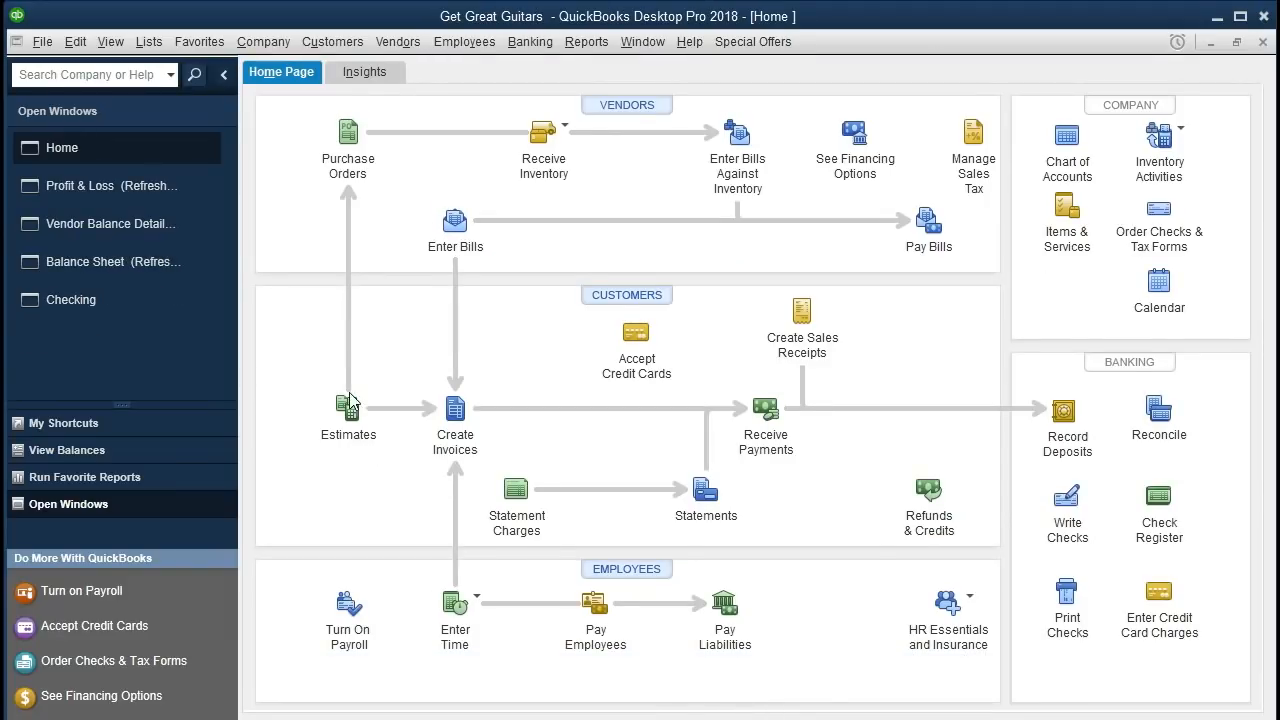
# - Trace Accounts Payable on the Balance Sheet down to the Spectrum bill, and return to the report
pyautogui.click(150, 262)
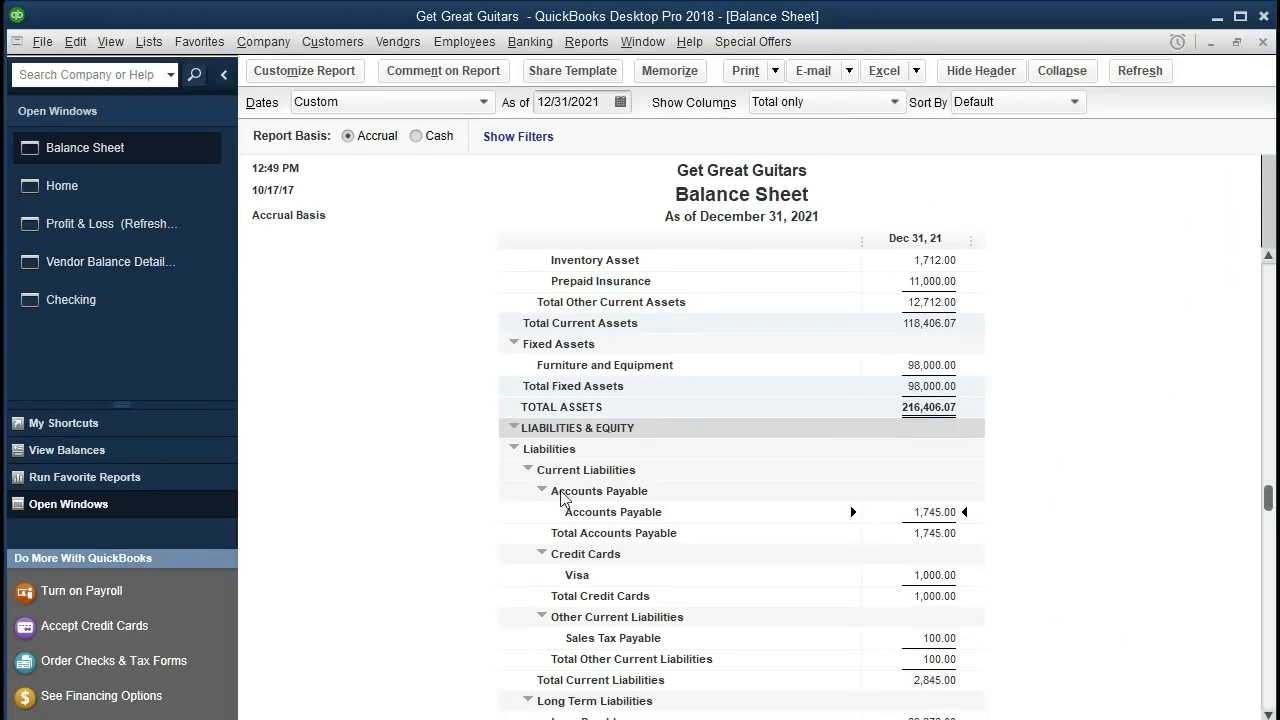
pyautogui.doubleClick(890, 516)
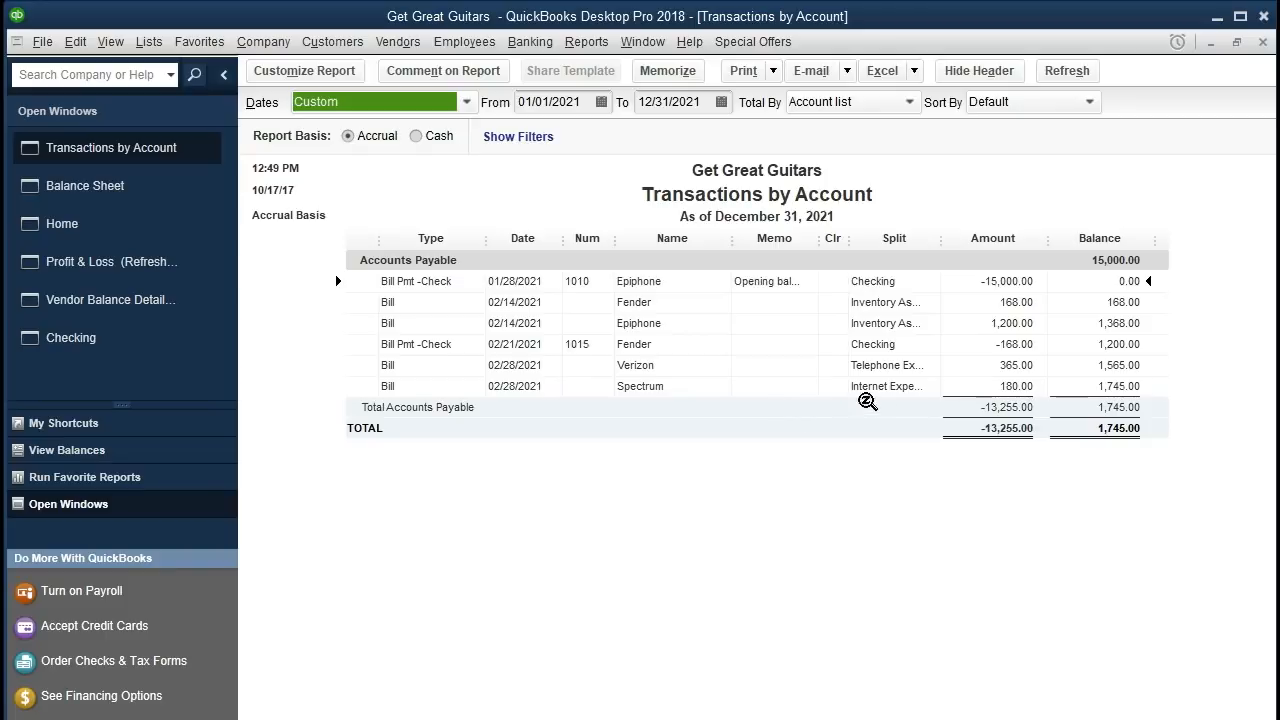
pyautogui.doubleClick(974, 385)
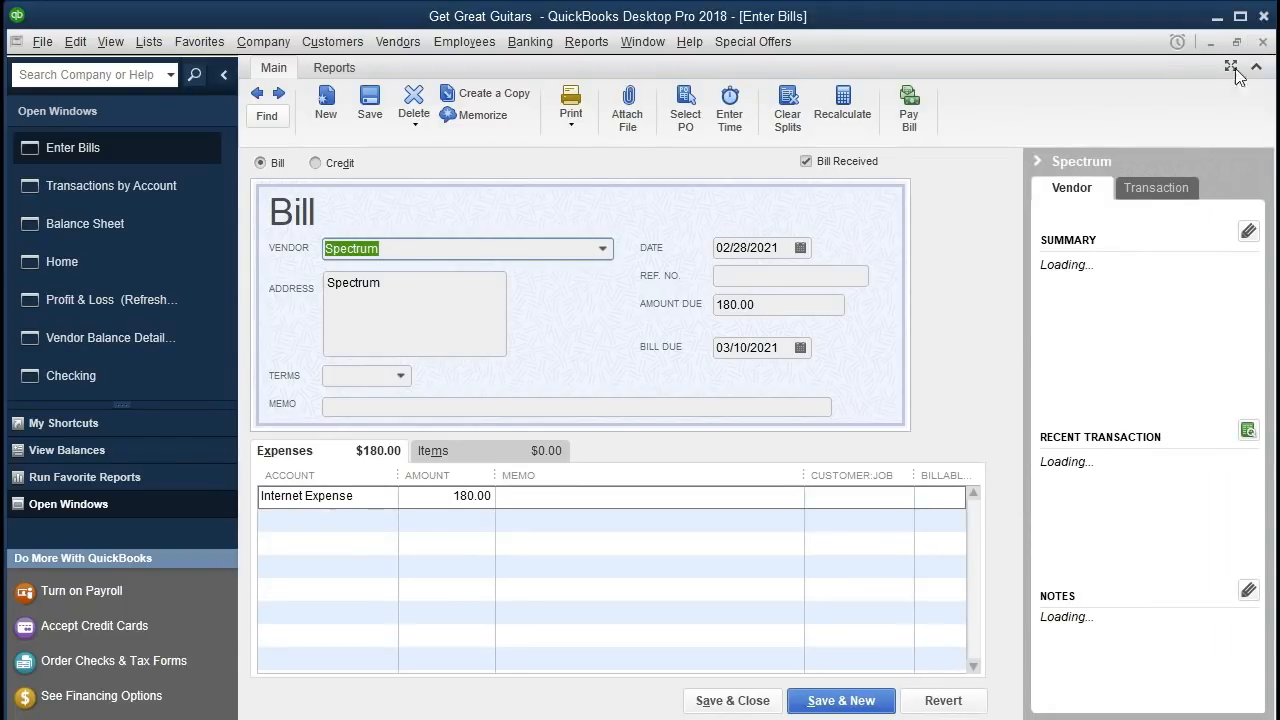
pyautogui.click(1264, 43)
pyautogui.click(1264, 42)
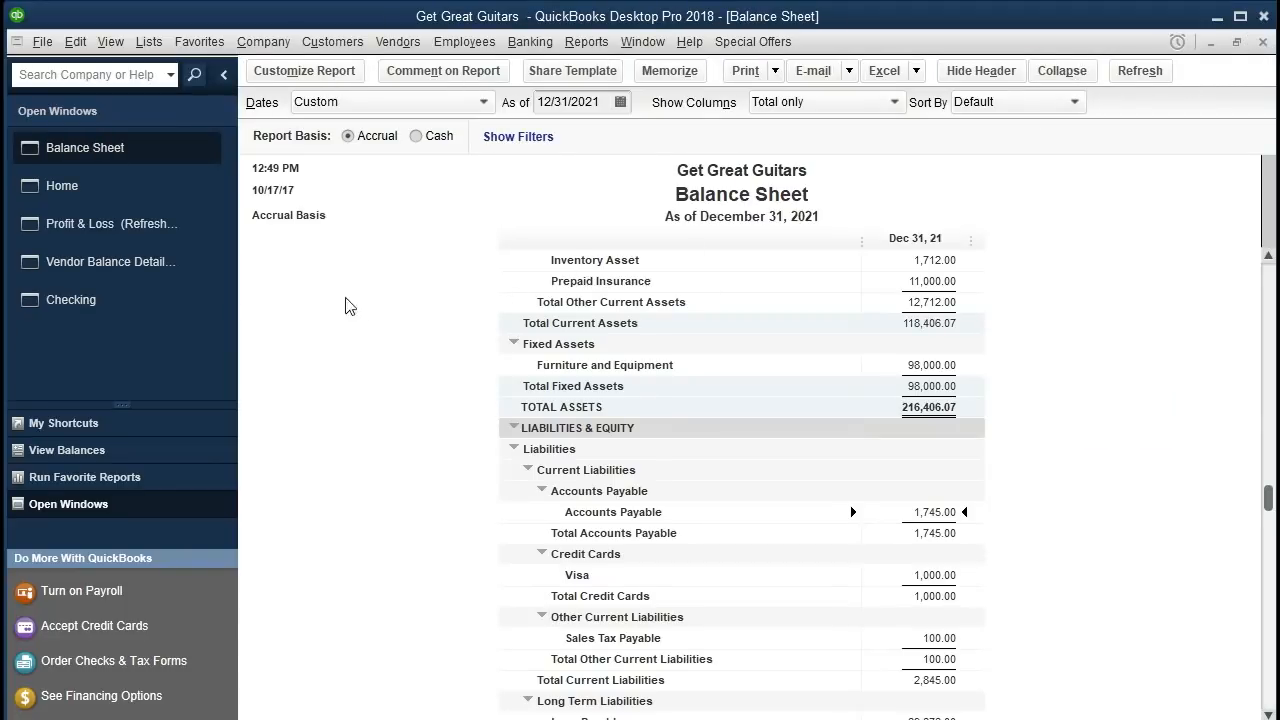
# - Check the Spectrum bill from the Vendor Balance Detail report, and close both the bill and the report
pyautogui.click(146, 263)
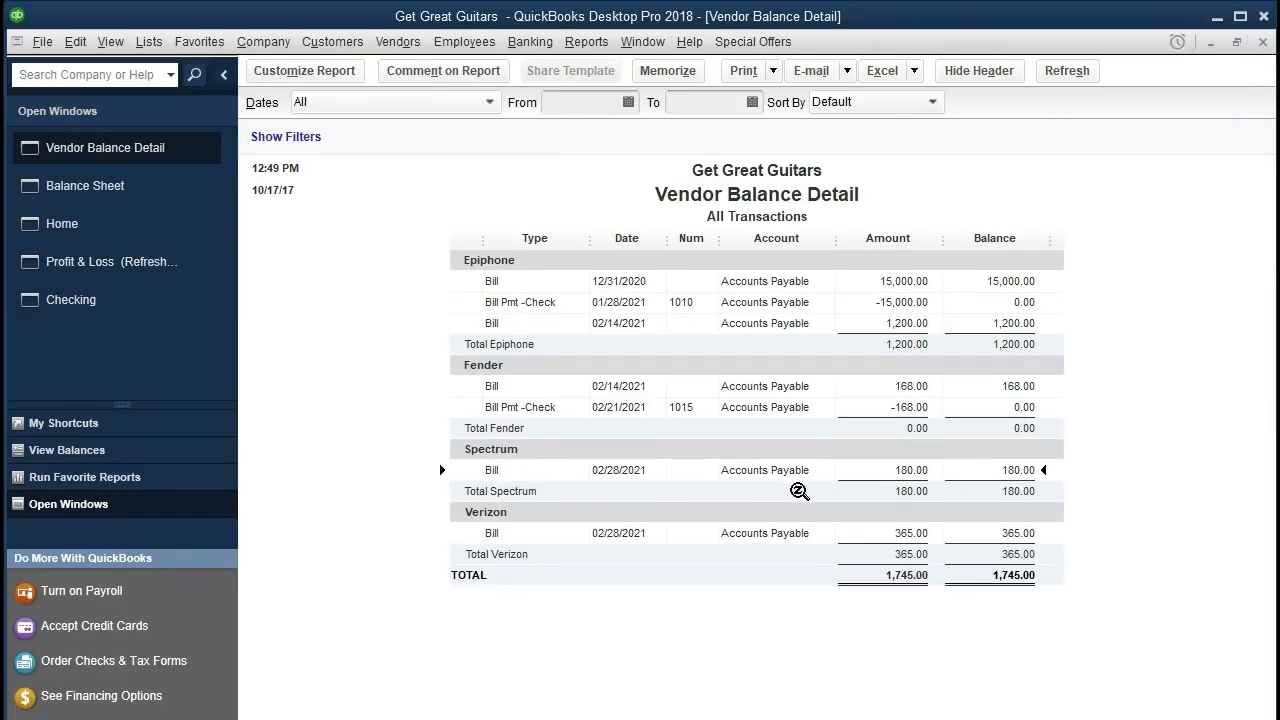
pyautogui.doubleClick(897, 470)
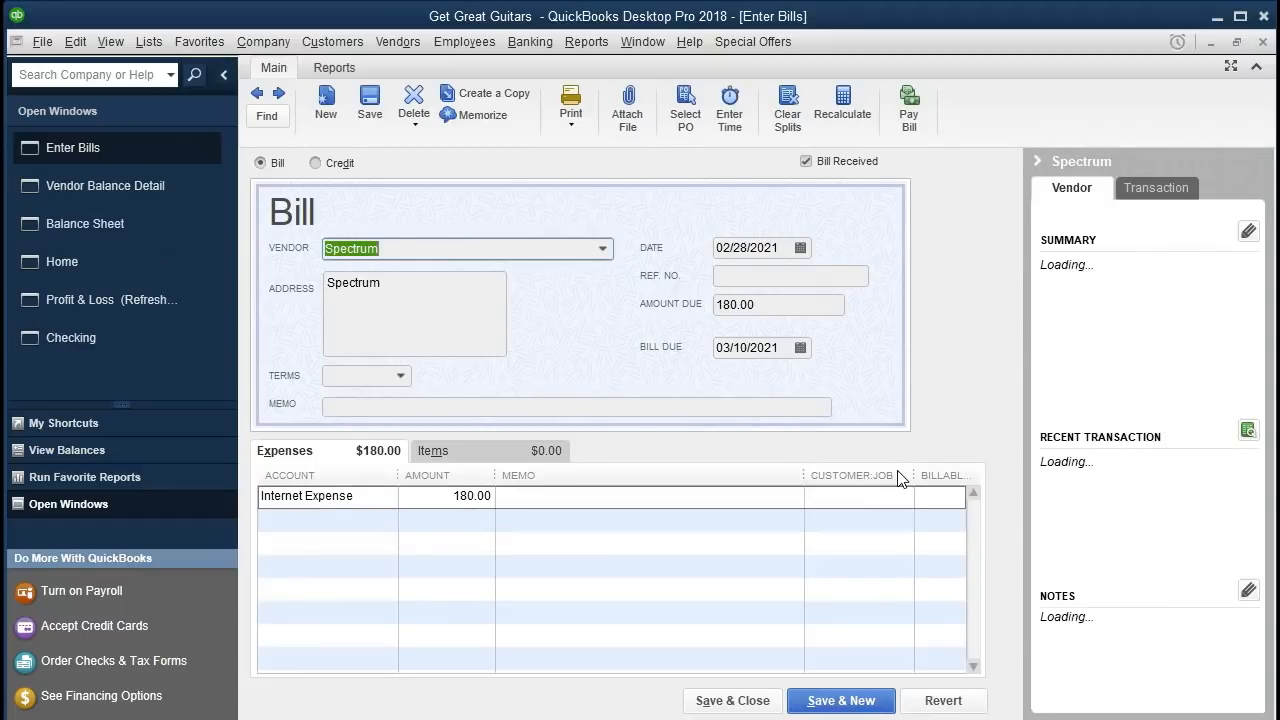
pyautogui.click(1261, 42)
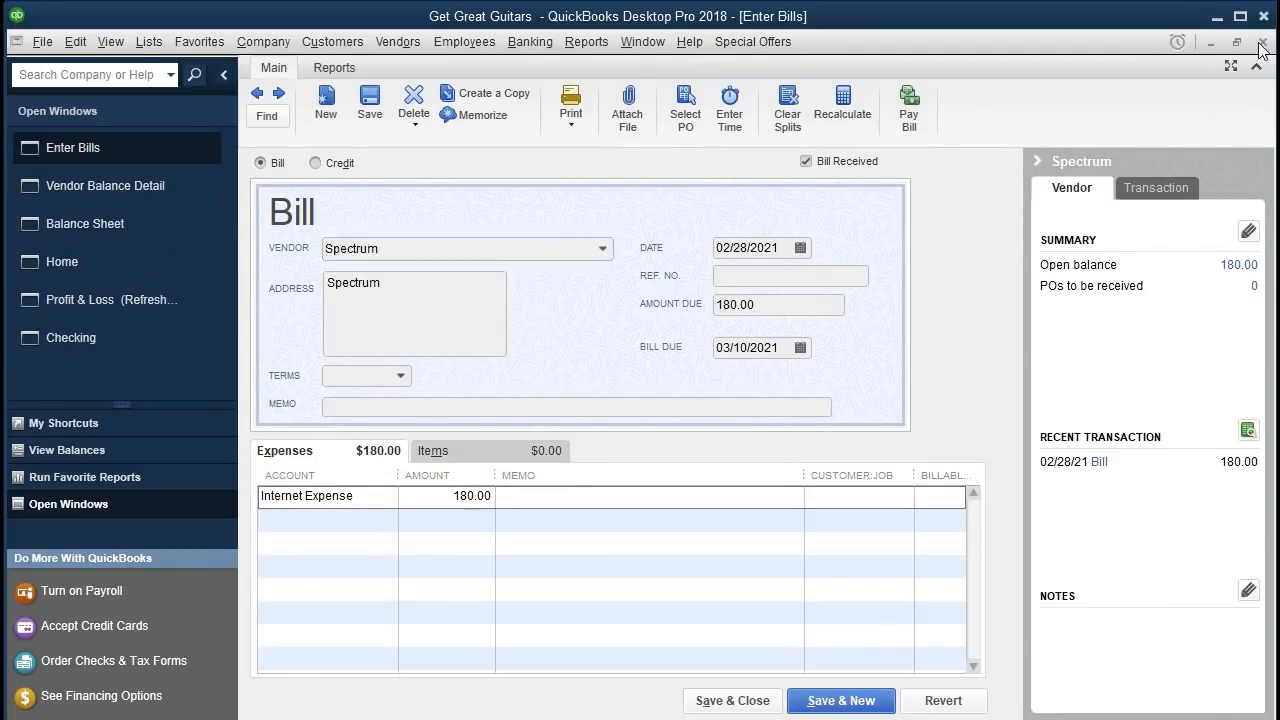
pyautogui.click(1262, 42)
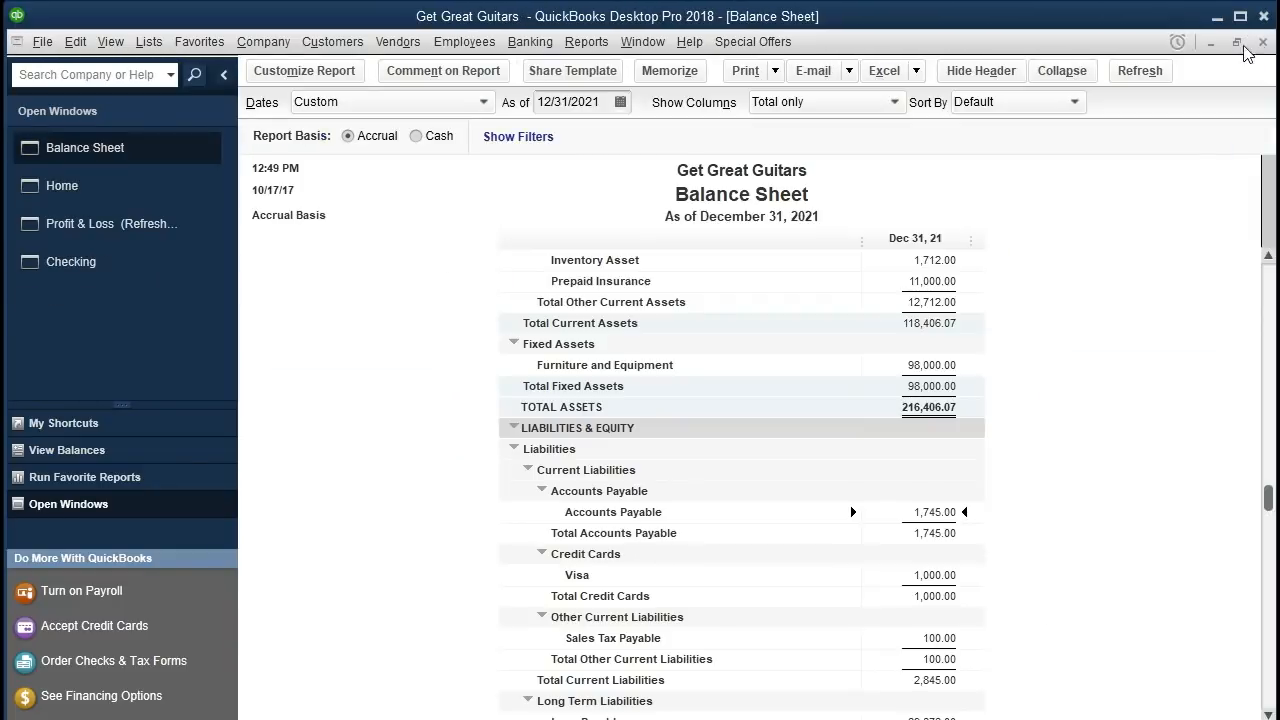
# - Trace Internet Expense on the Profit & Loss report down to the Spectrum bill, and return to the report
pyautogui.click(178, 224)
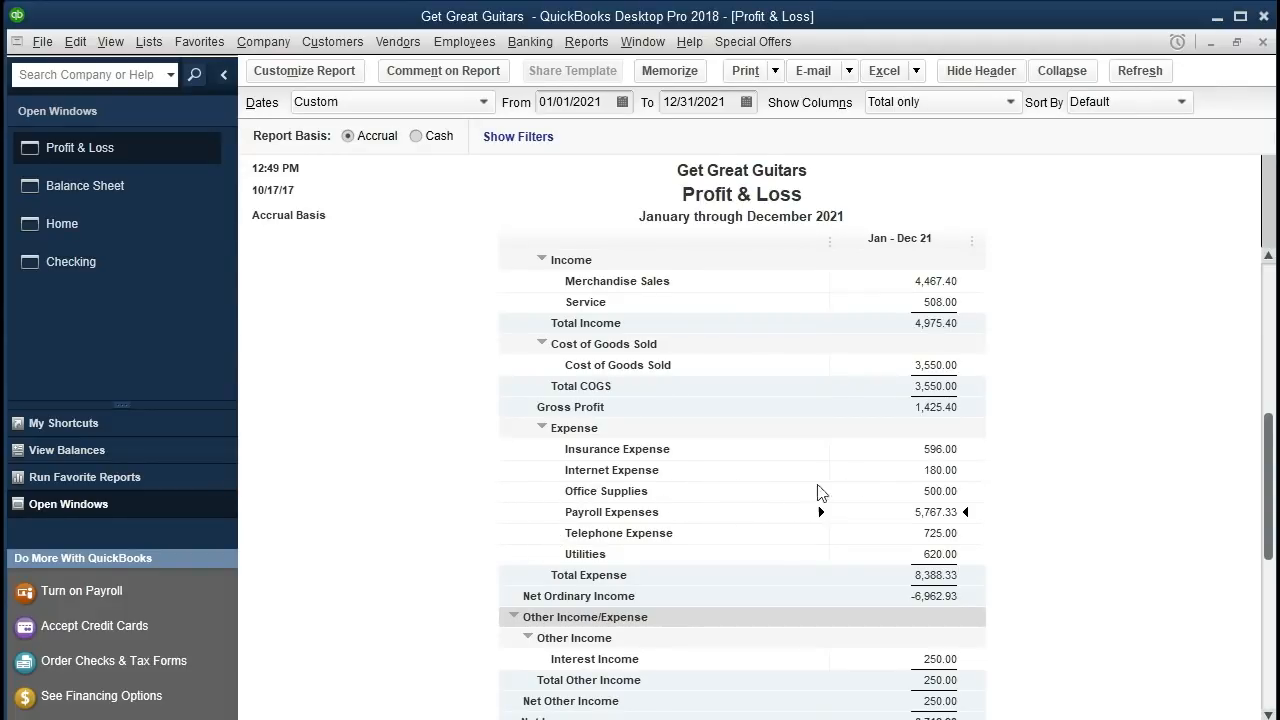
pyautogui.doubleClick(897, 469)
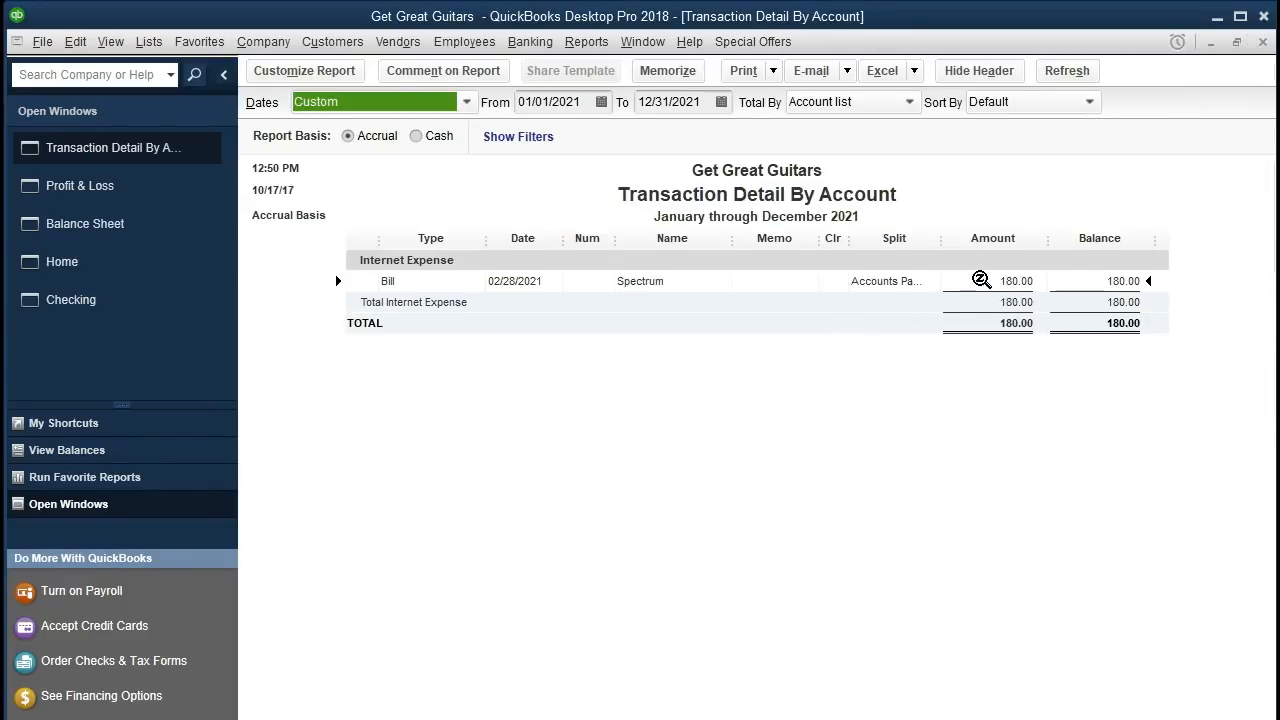
pyautogui.doubleClick(981, 280)
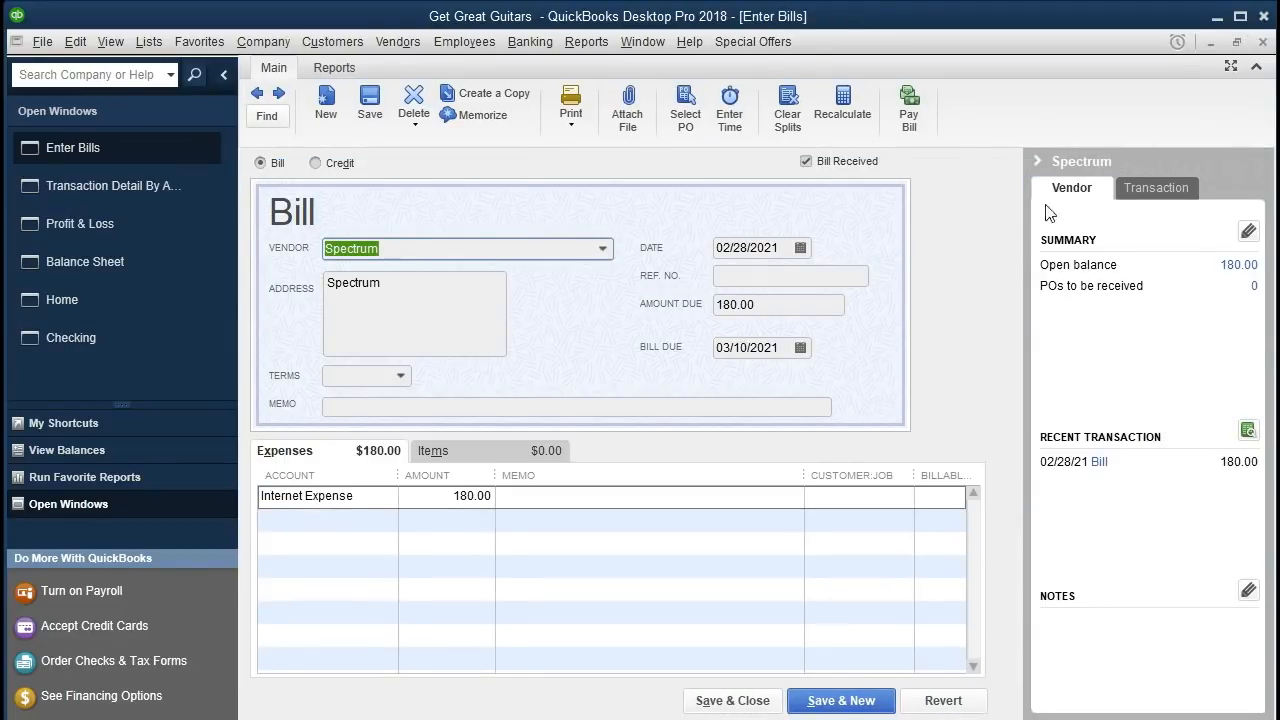
pyautogui.click(1263, 42)
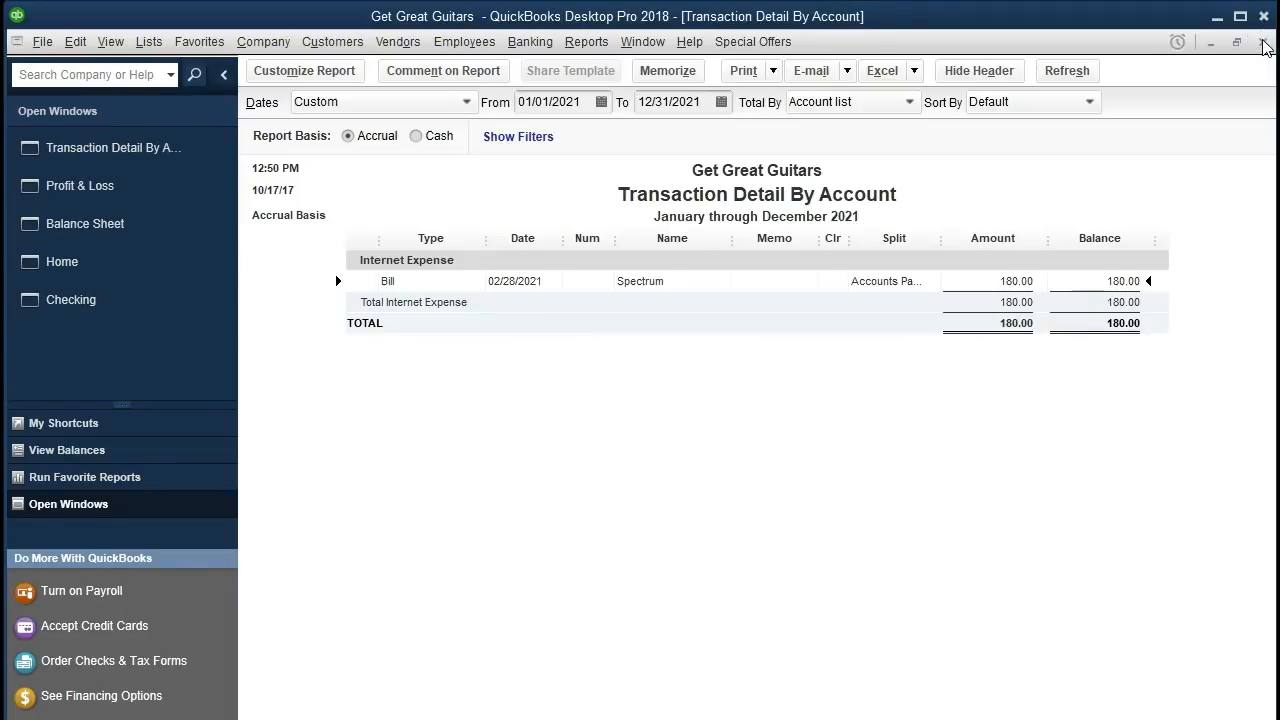
pyautogui.click(1263, 44)
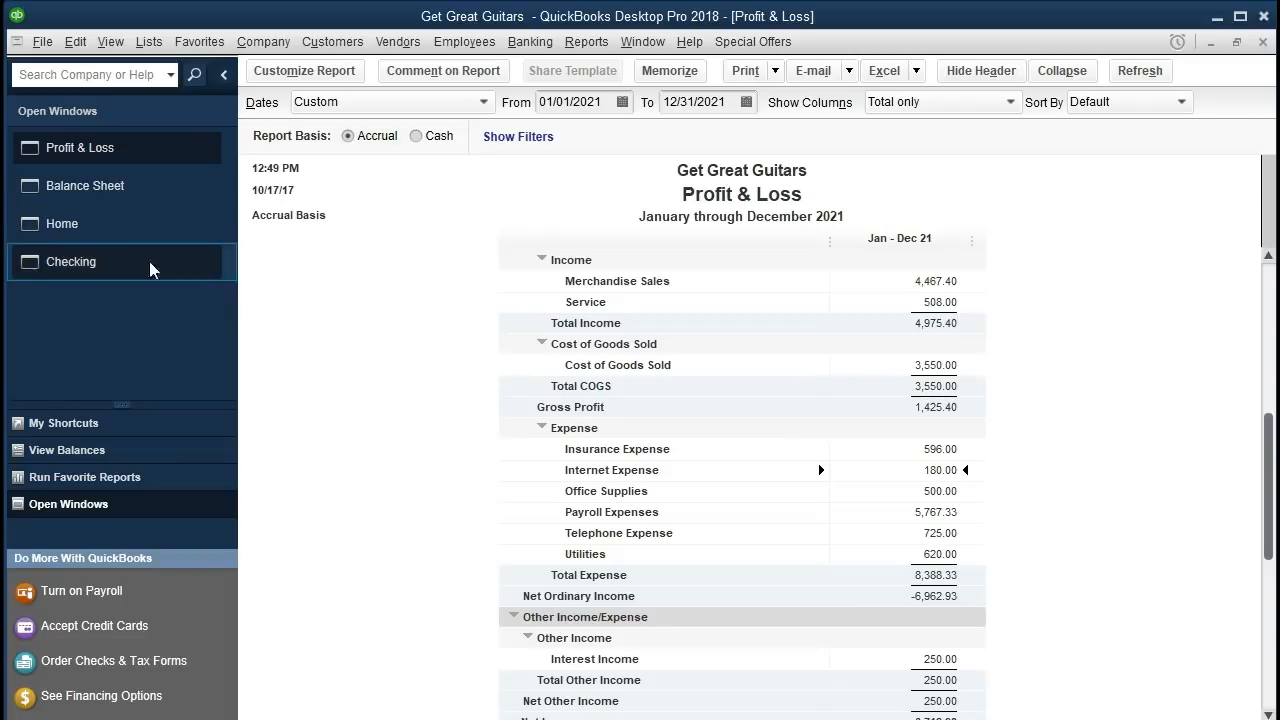
# - Open a new blank bill from the home page and choose the existing vendor Edison for it
pyautogui.click(81, 225)
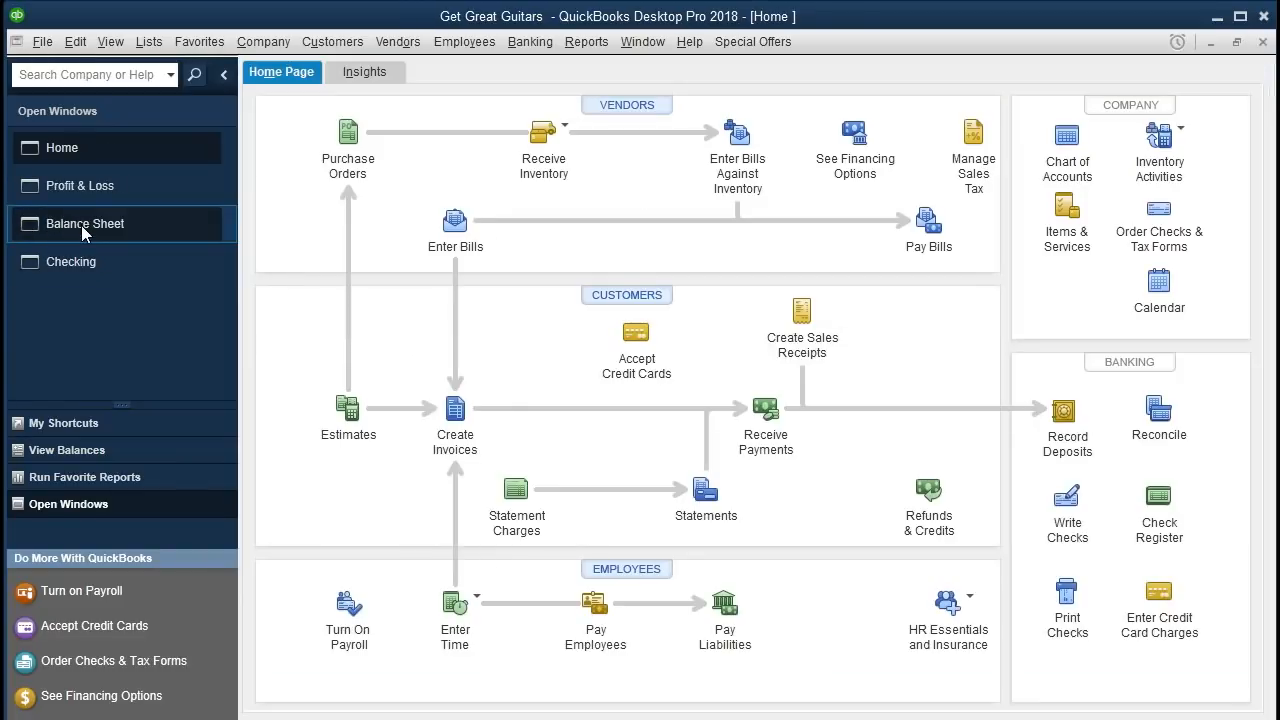
pyautogui.click(446, 226)
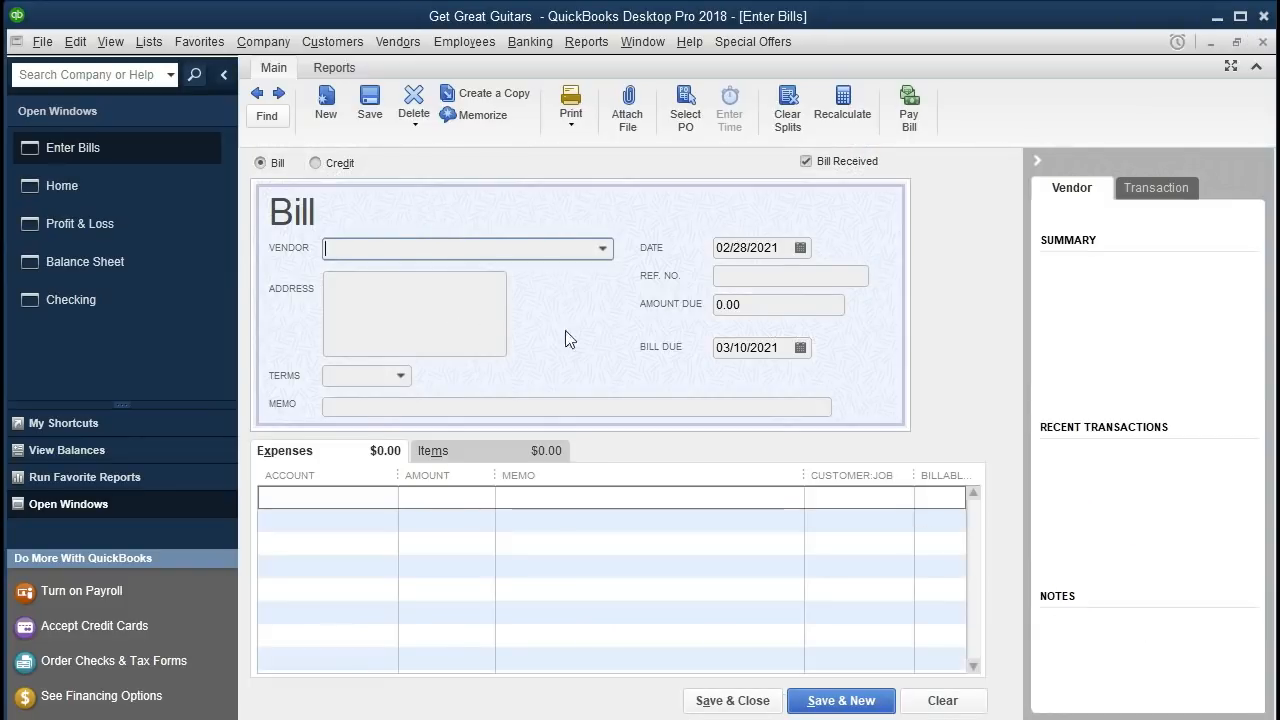
pyautogui.click(607, 248)
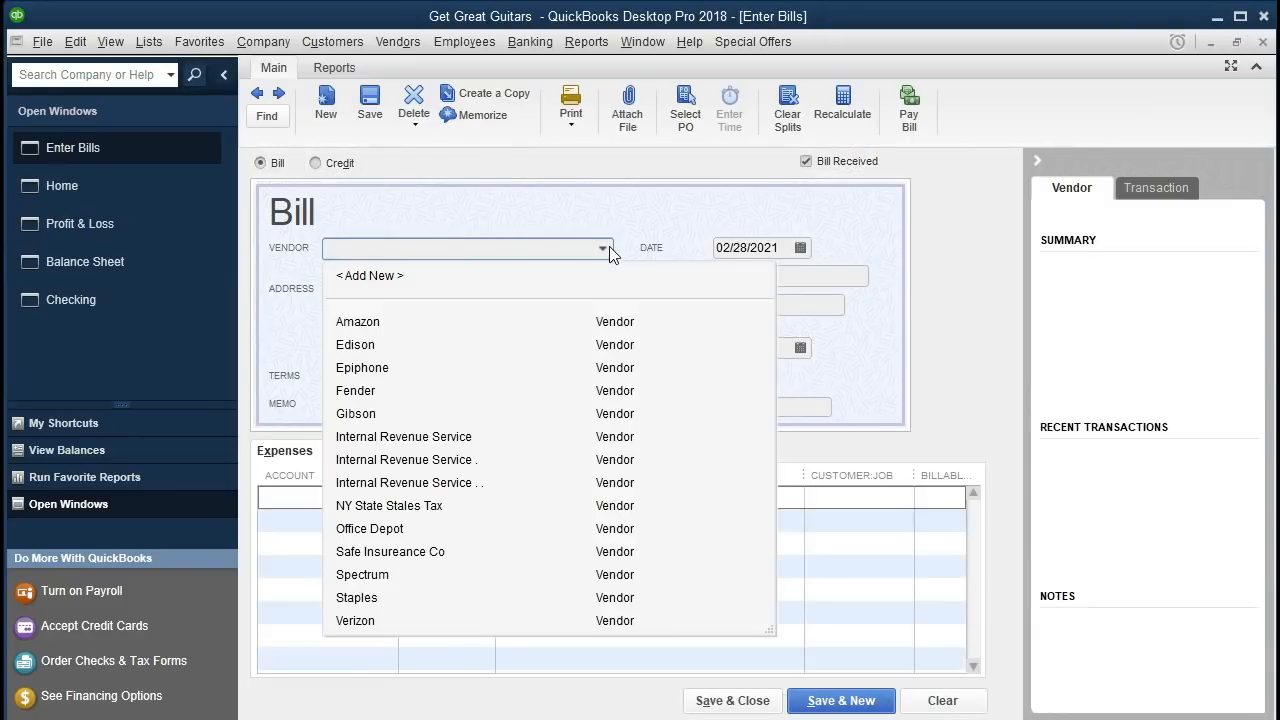
pyautogui.click(607, 248)
pyautogui.click(607, 248)
pyautogui.write('Edison')
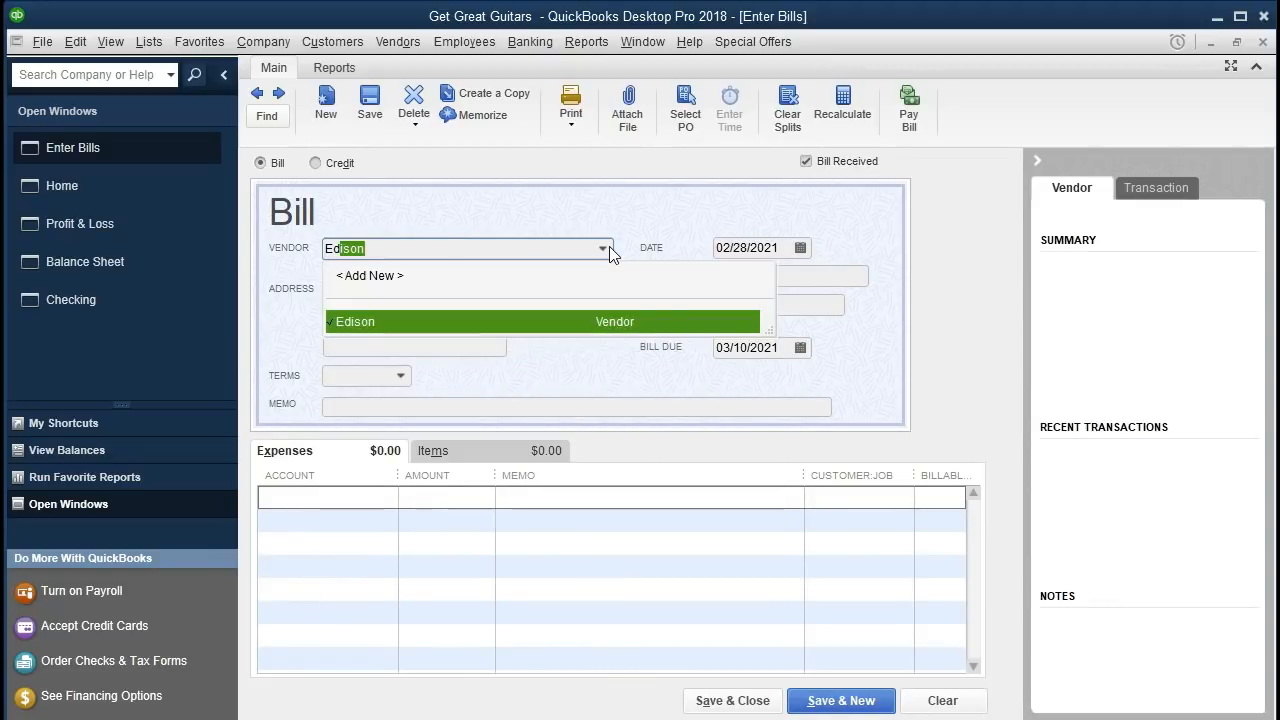
pyautogui.click(510, 321)
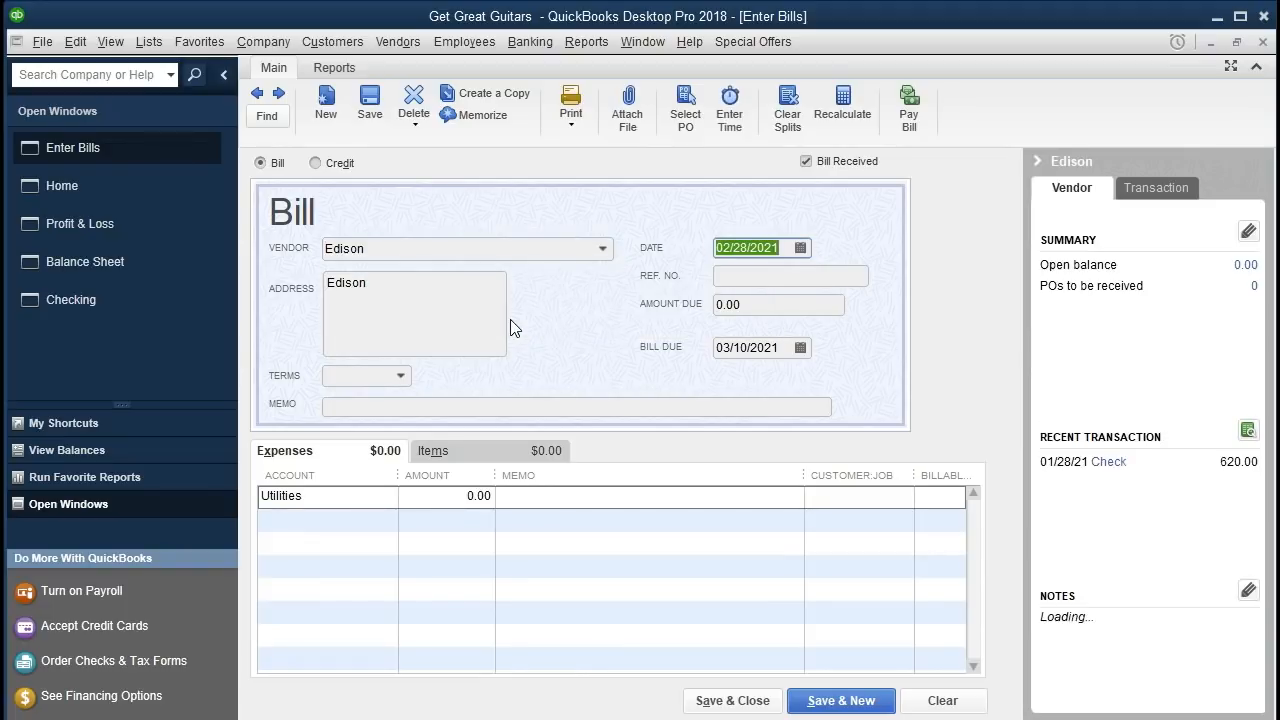
# - Keep the Edison bill's date, leave the reference number blank, and set the amount due to 648.00
pyautogui.press('Tab')
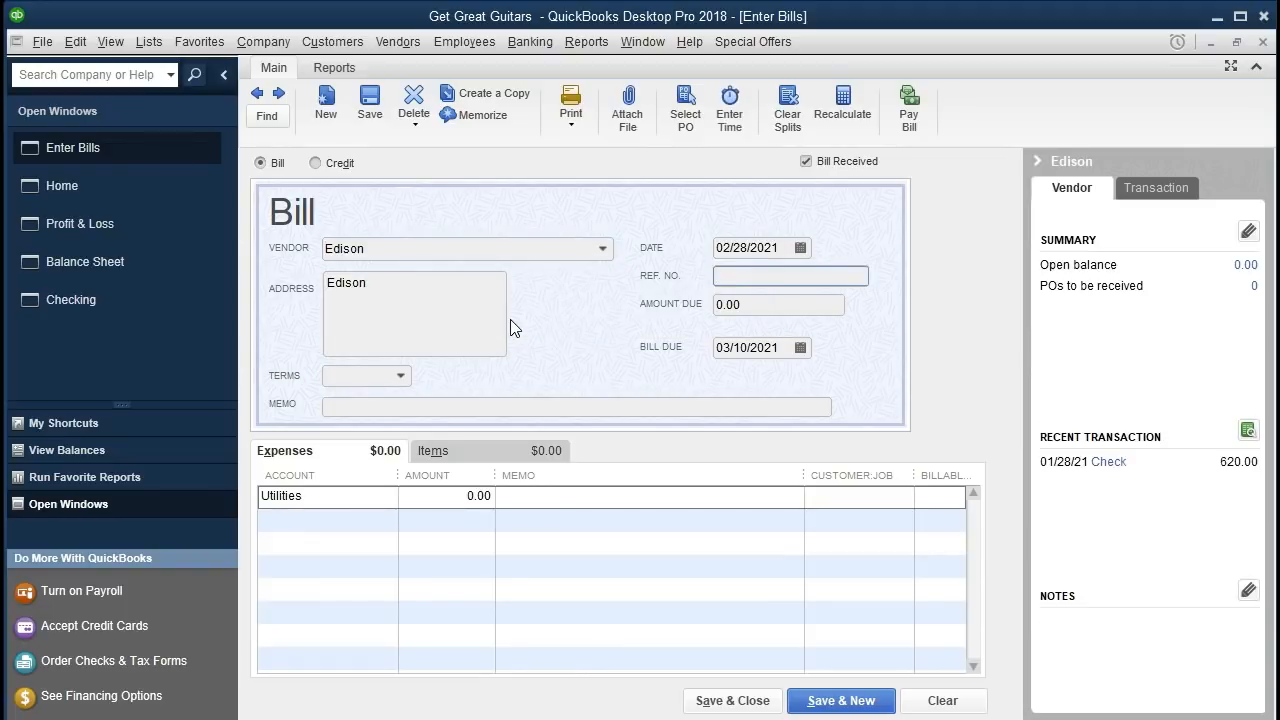
pyautogui.press('Tab')
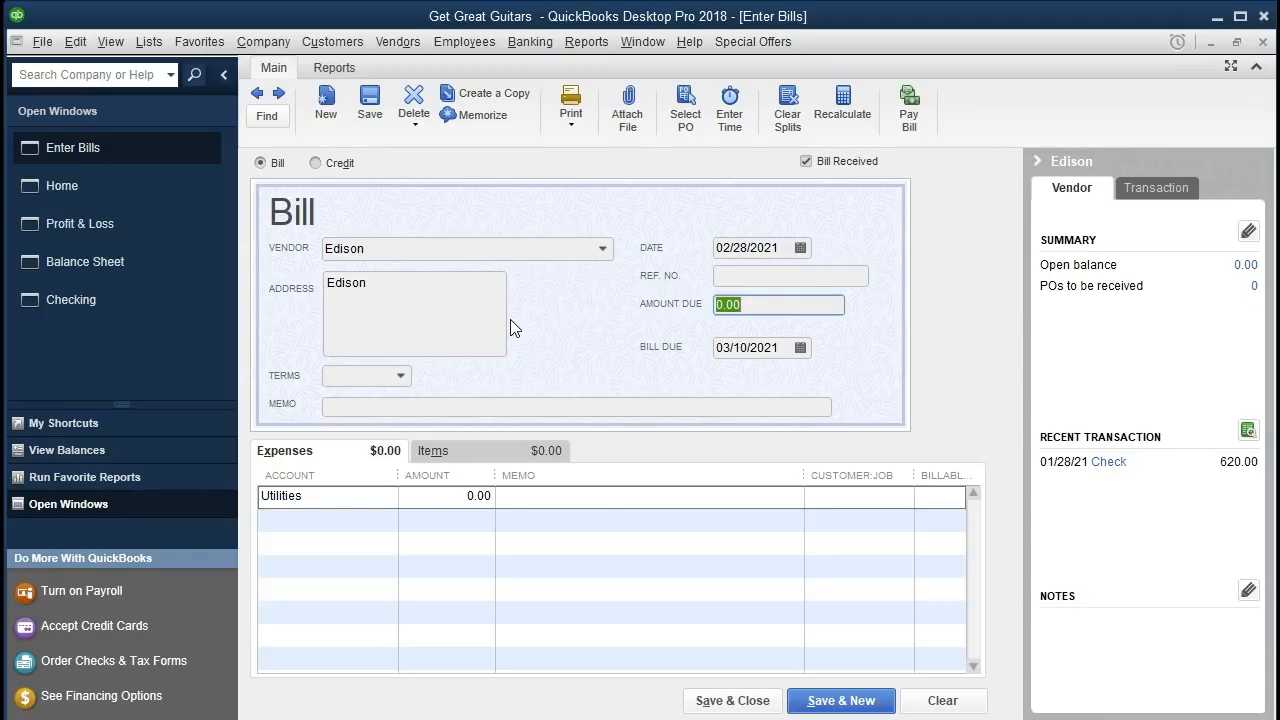
pyautogui.write('648')
pyautogui.press('Tab')
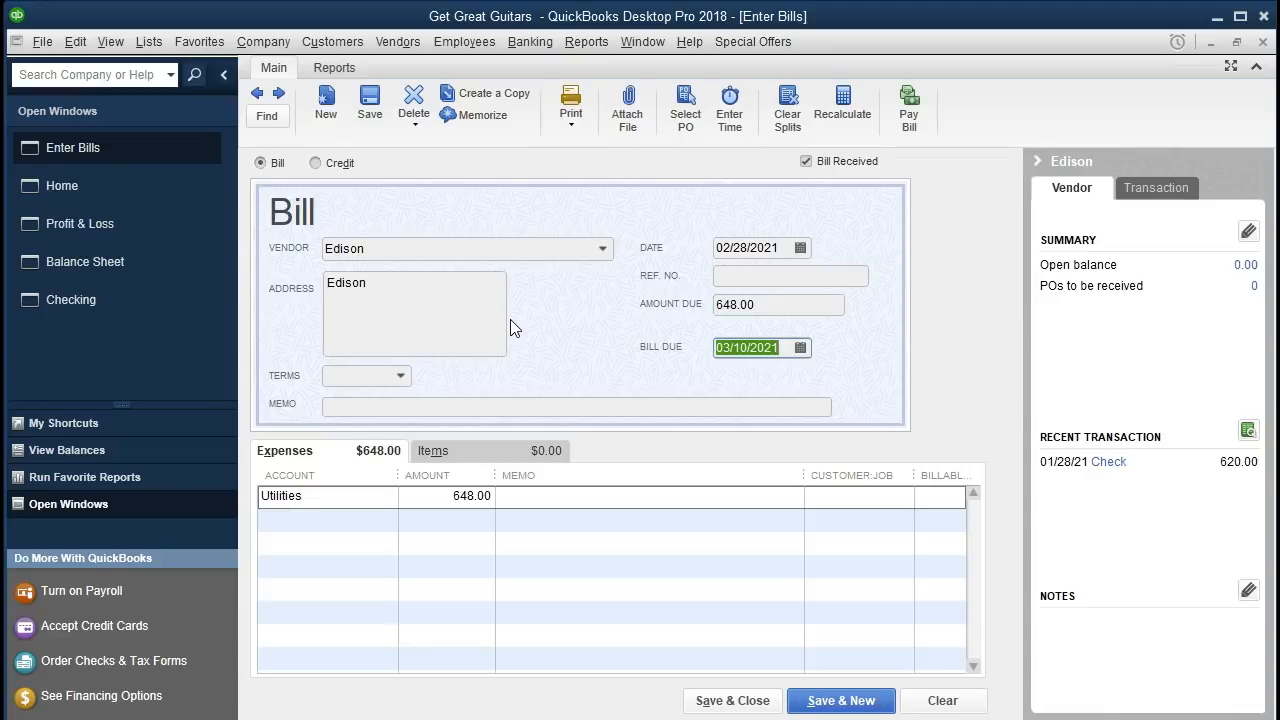
# - Keep the Edison bill's due date and its Utilities expense account, and save and close the bill
pyautogui.press('Tab')
pyautogui.press('Tab')
pyautogui.press('Tab')
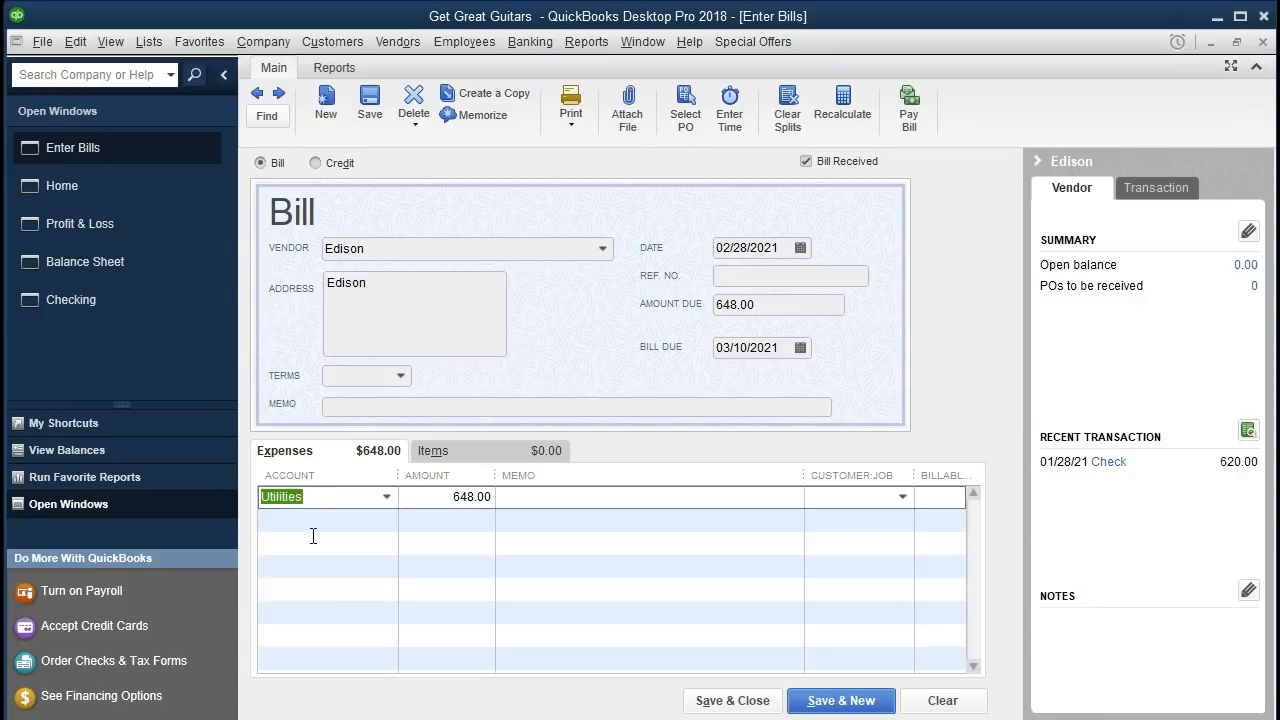
pyautogui.press('Tab')
pyautogui.press('Tab')
pyautogui.click(712, 703)
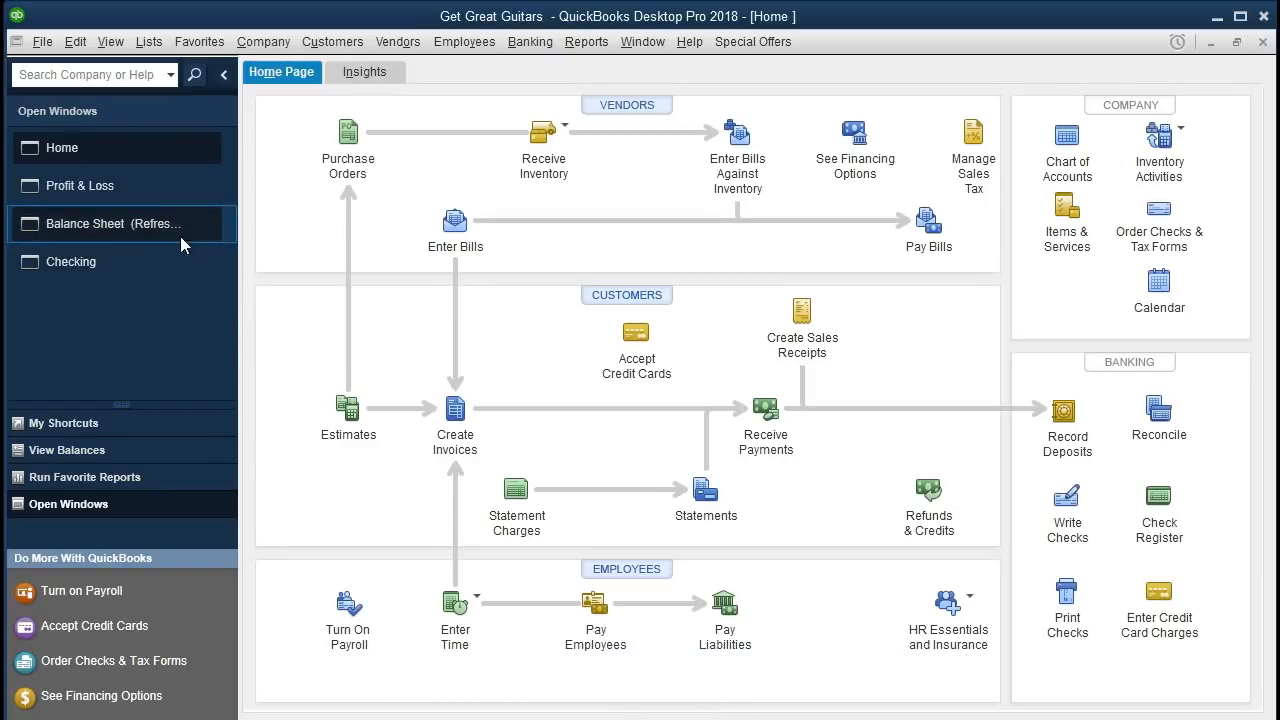
# - Trace Accounts Payable on the 2021 Balance Sheet down to the Edison bill, and return to the report
pyautogui.click(166, 224)
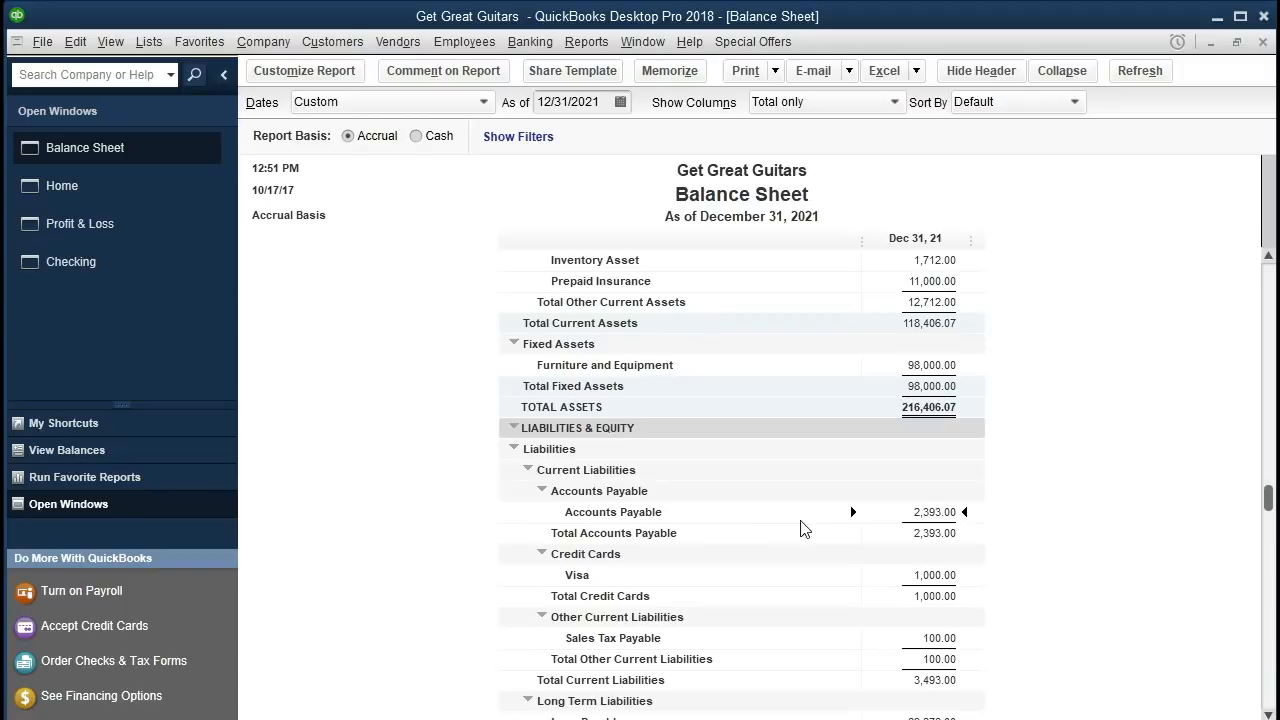
pyautogui.doubleClick(893, 518)
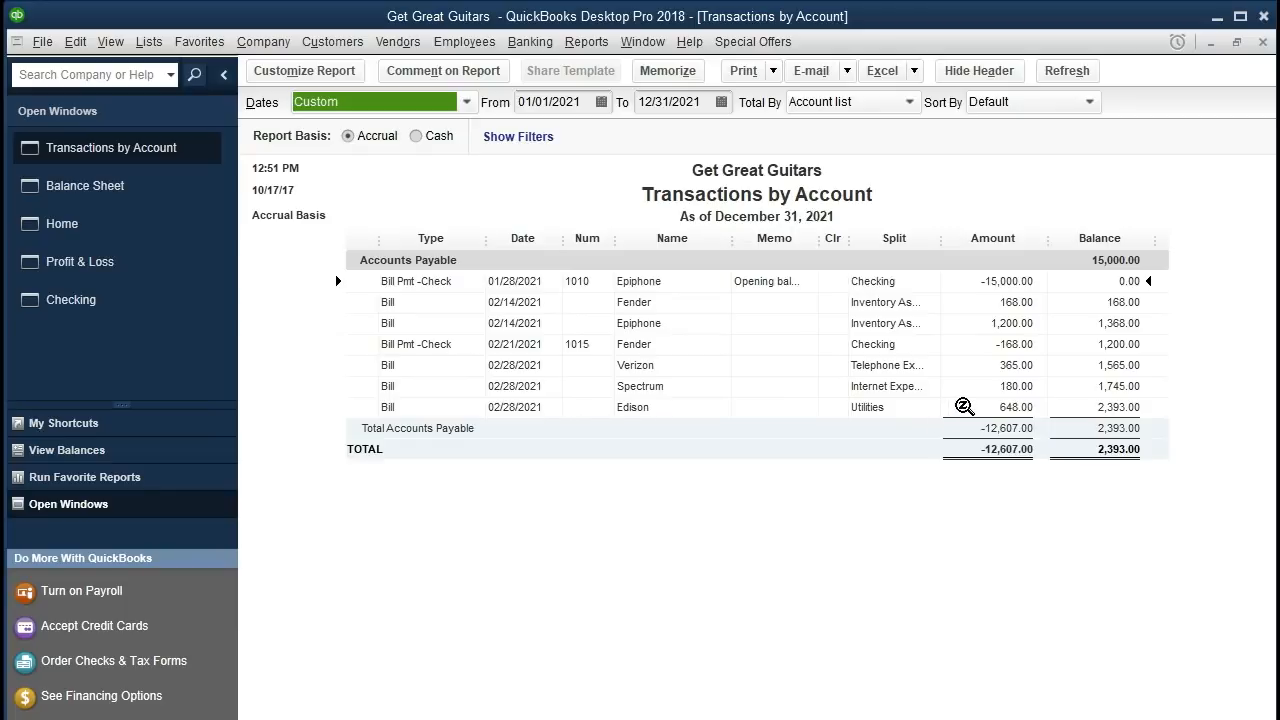
pyautogui.doubleClick(963, 406)
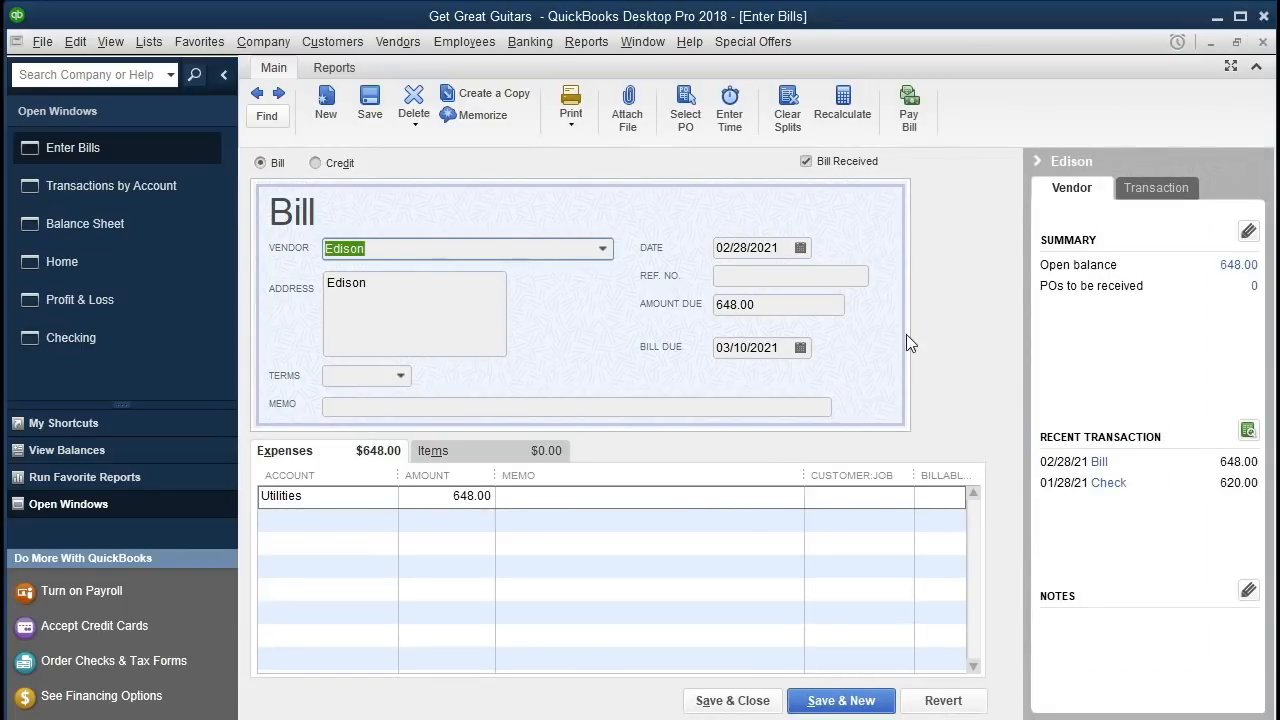
pyautogui.click(1261, 42)
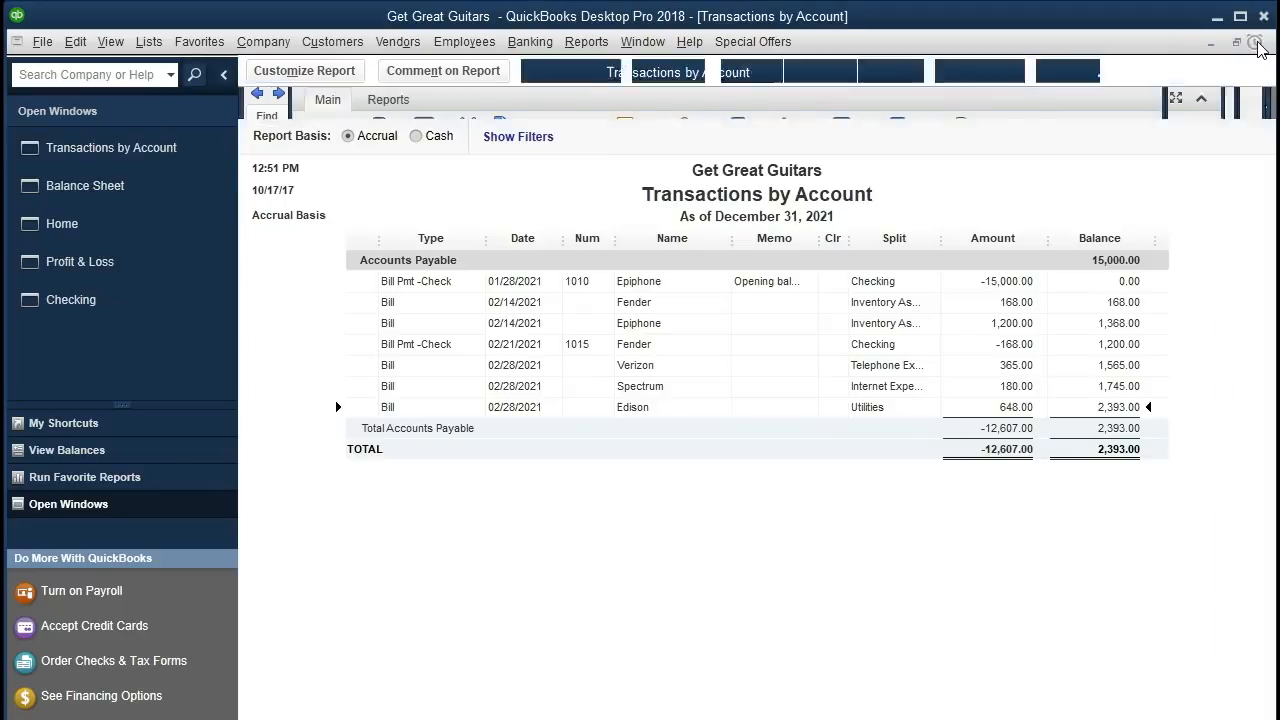
pyautogui.click(1261, 42)
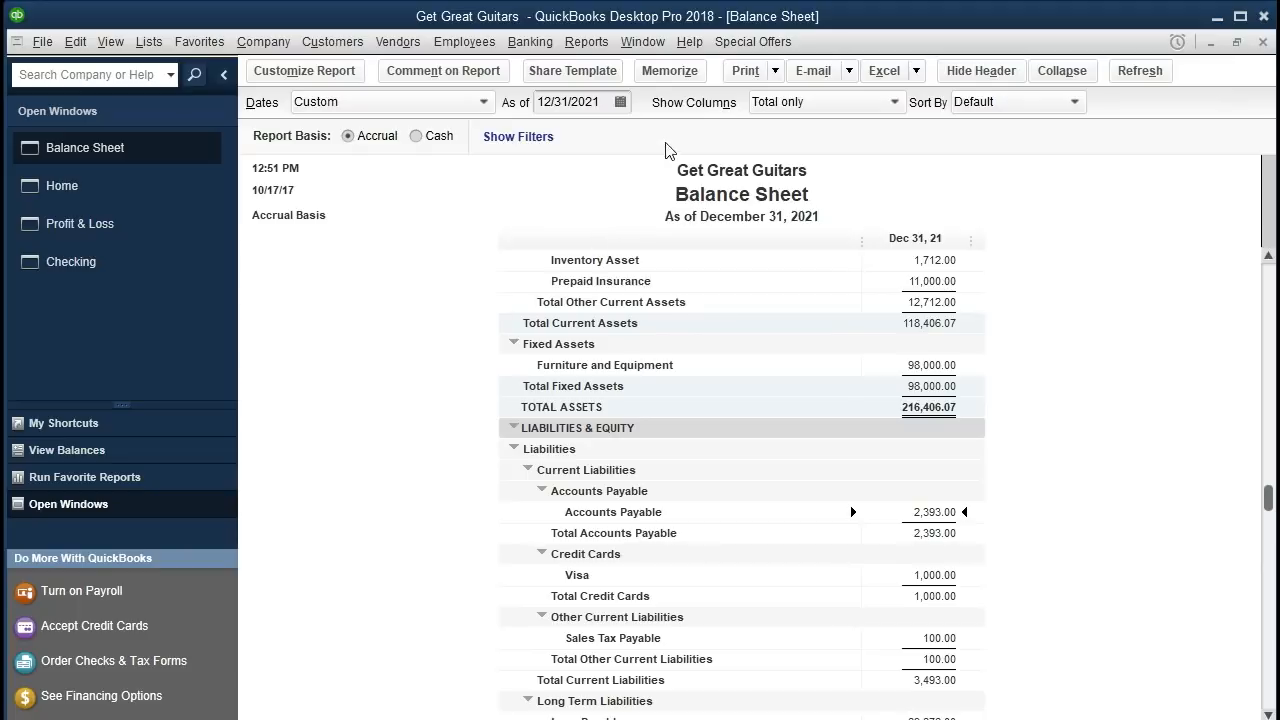
# - Run the Vendor Balance Detail report, view the Verizon bill from it, and return to the report
pyautogui.click(588, 42)
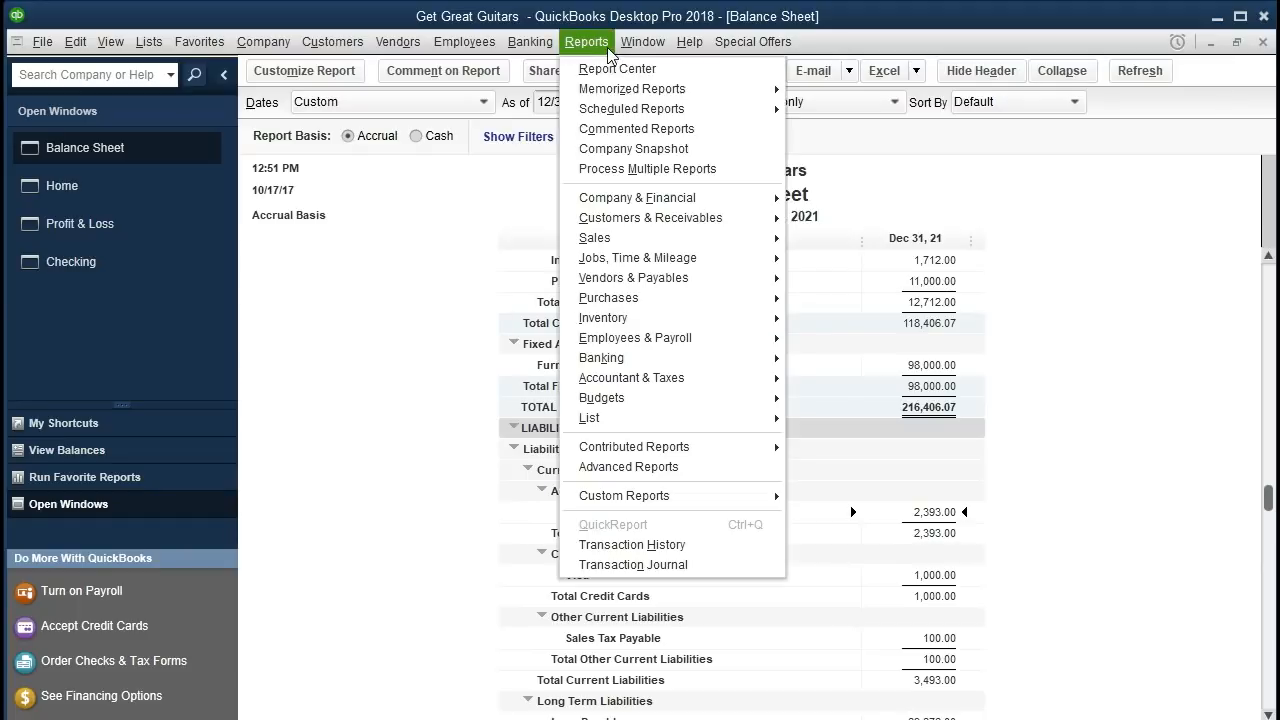
pyautogui.moveTo(650, 283)
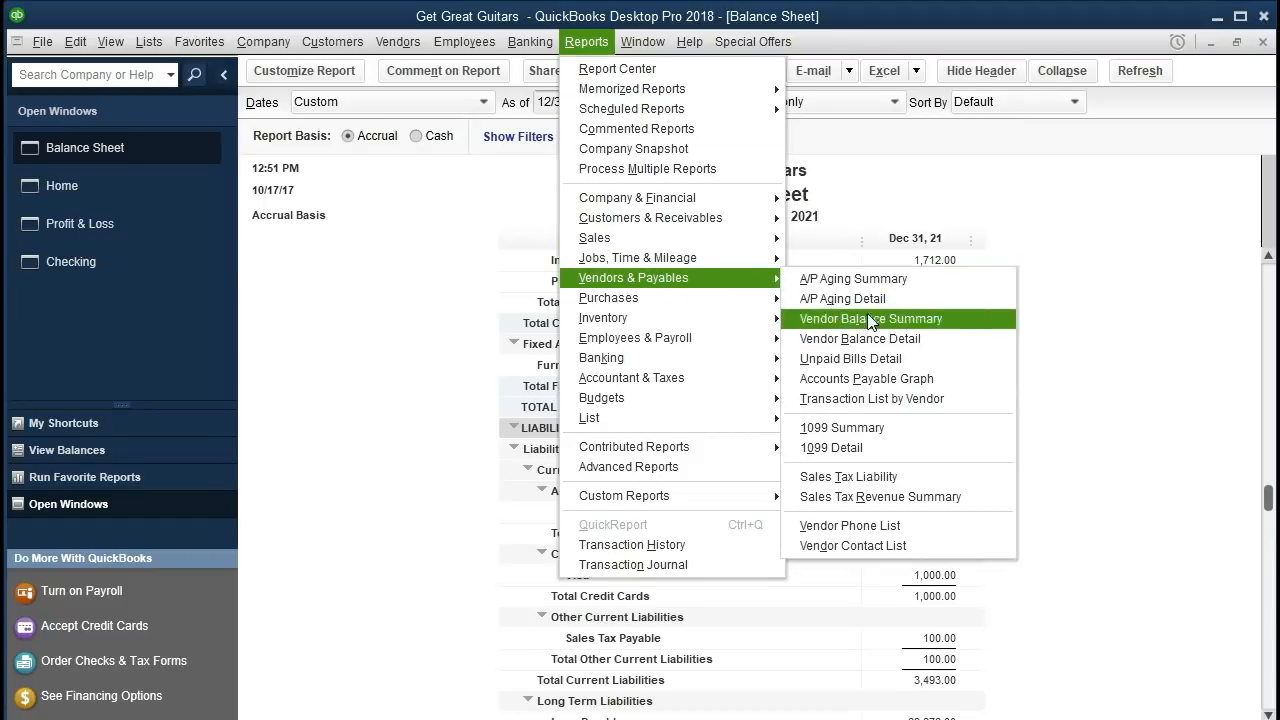
pyautogui.click(860, 338)
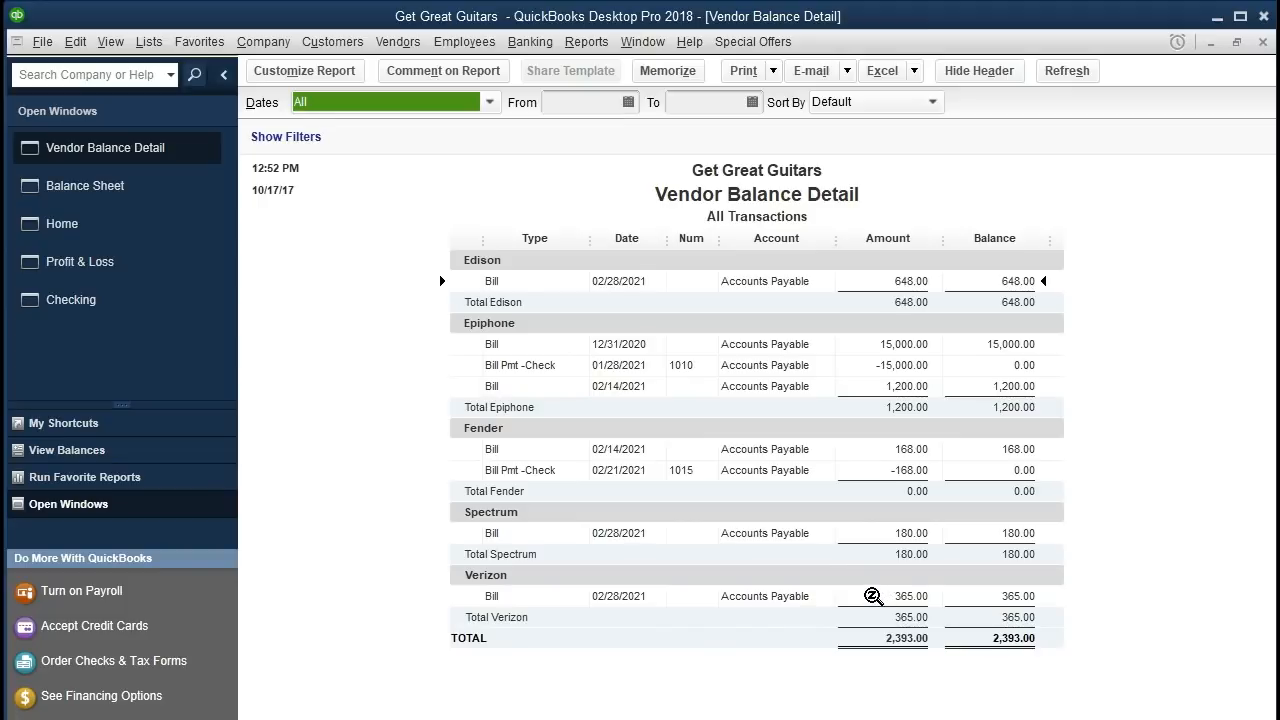
pyautogui.doubleClick(870, 596)
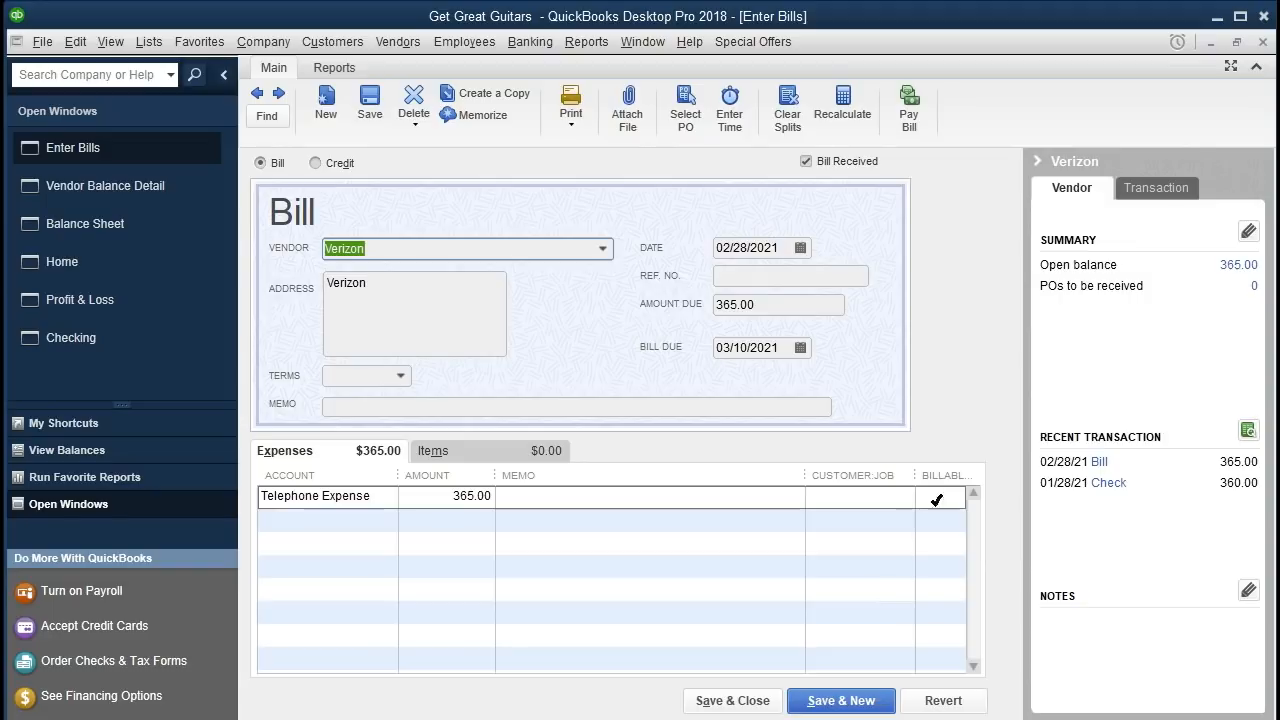
pyautogui.click(1264, 43)
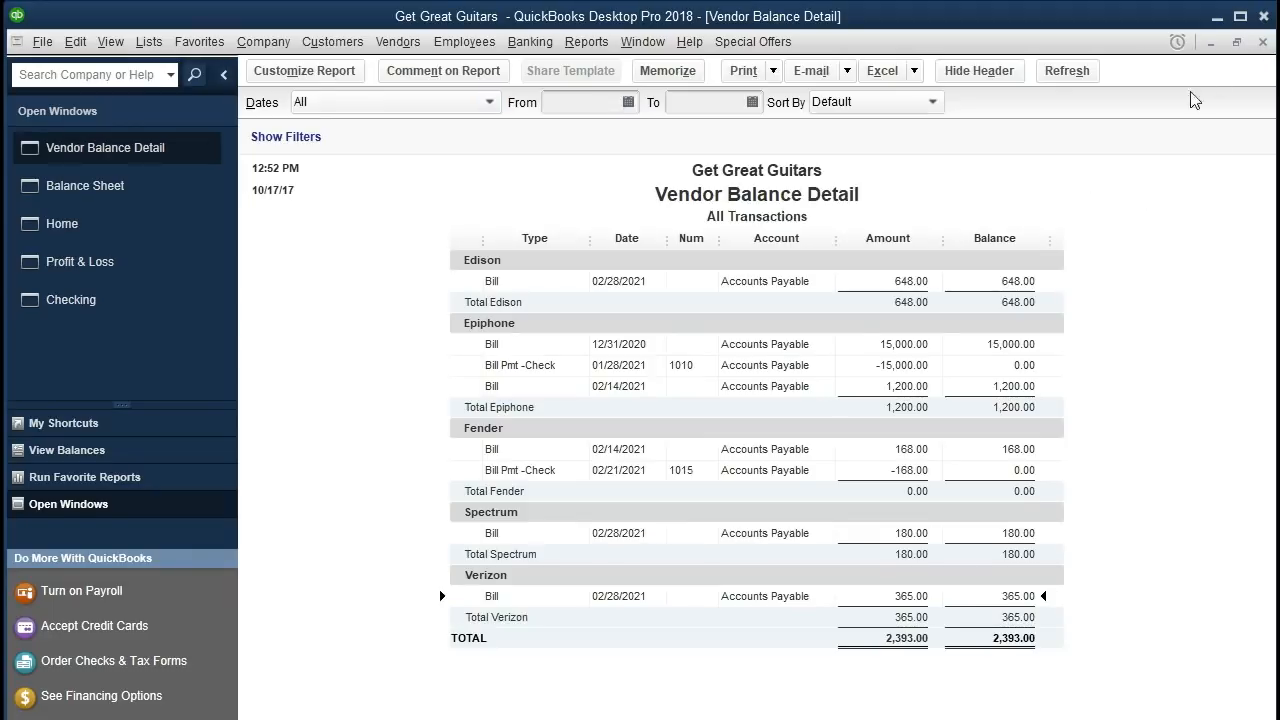
# - Trace Utilities on the Profit & Loss report down to the Edison bill, and return to the report
pyautogui.click(164, 262)
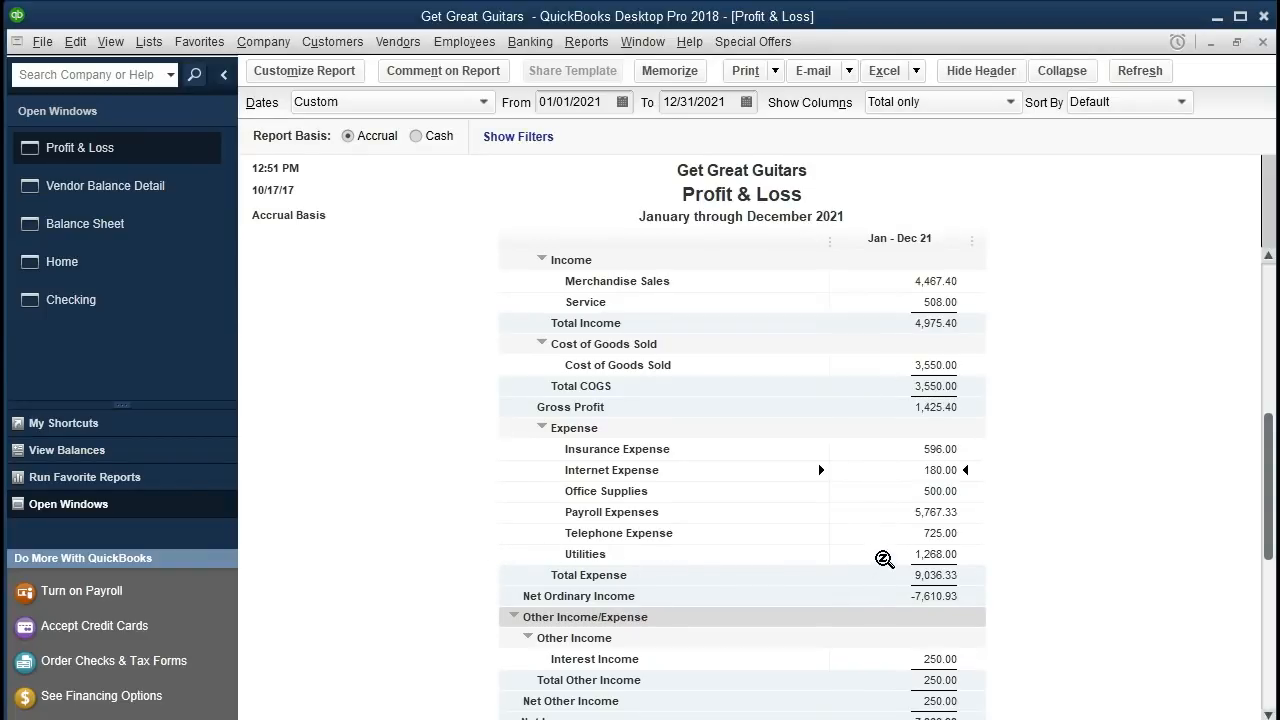
pyautogui.doubleClick(884, 556)
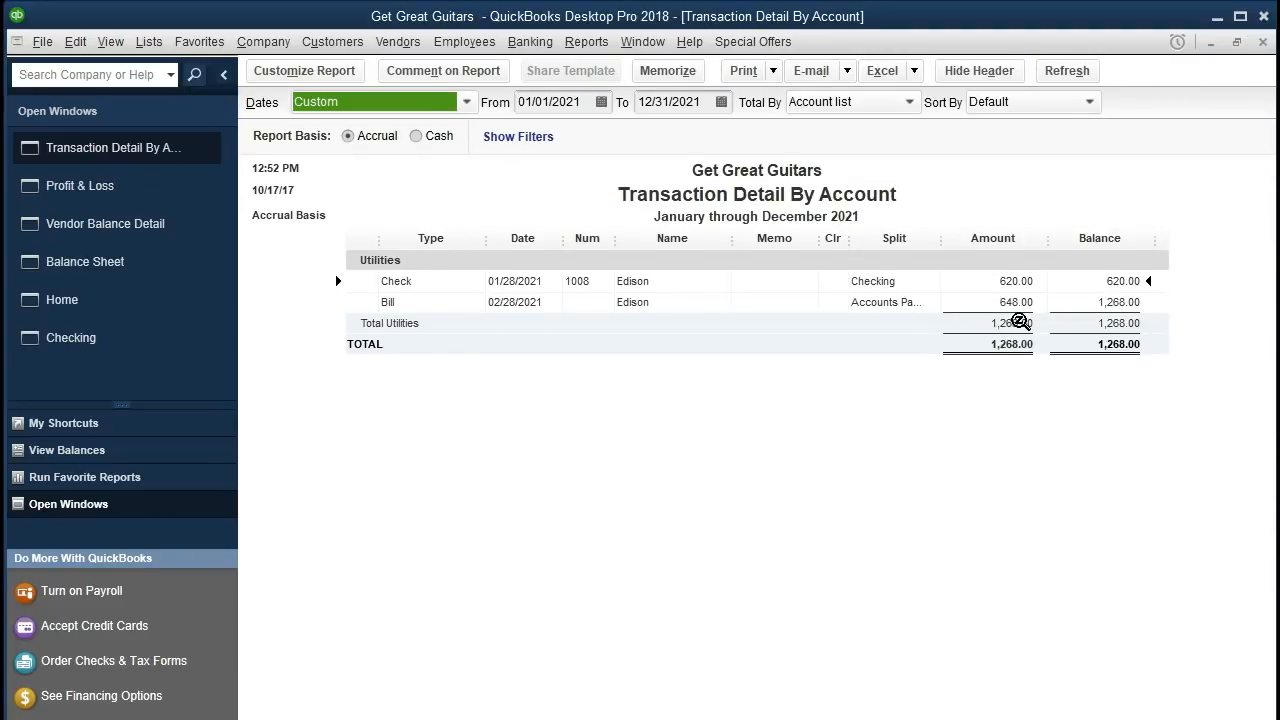
pyautogui.click(1018, 302)
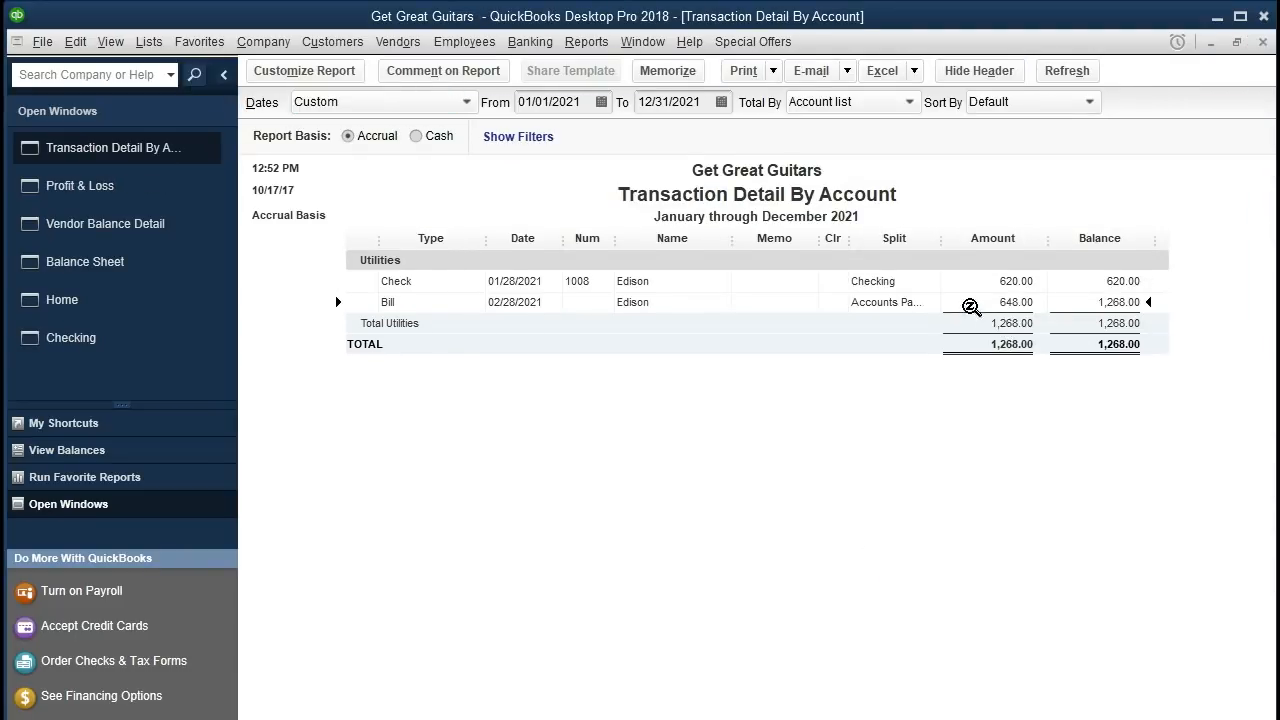
pyautogui.doubleClick(970, 302)
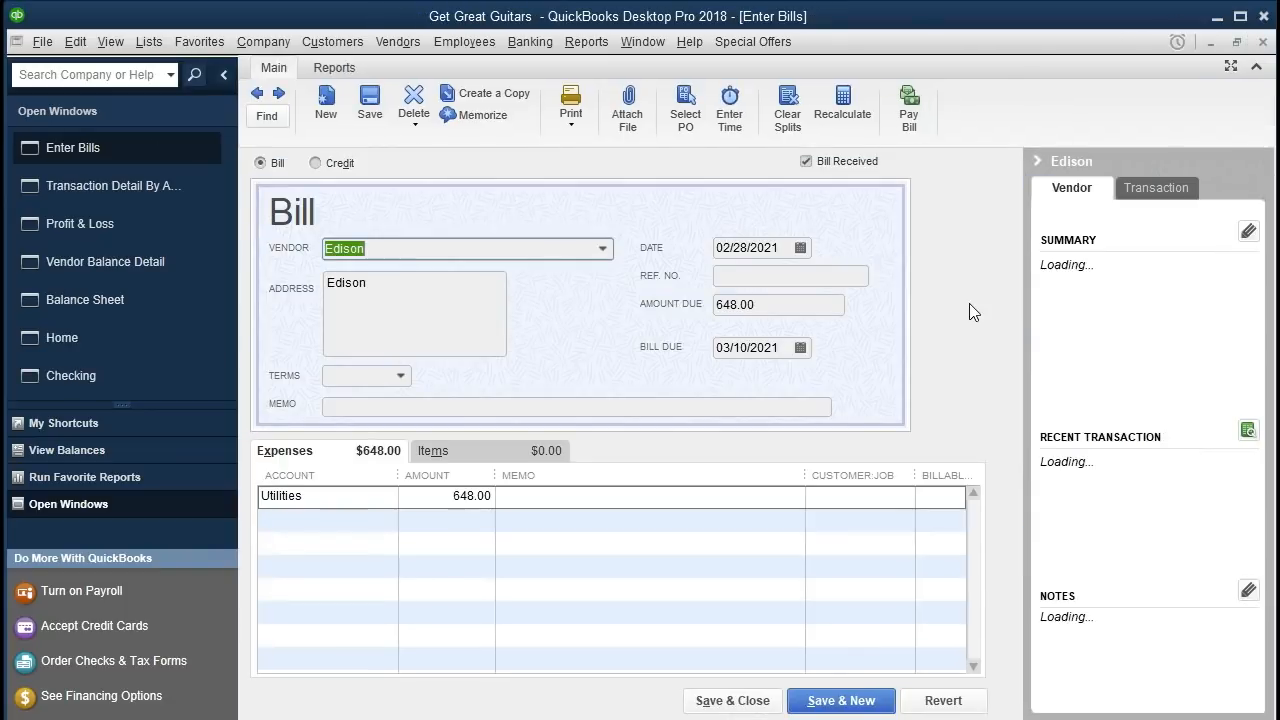
pyautogui.click(1263, 42)
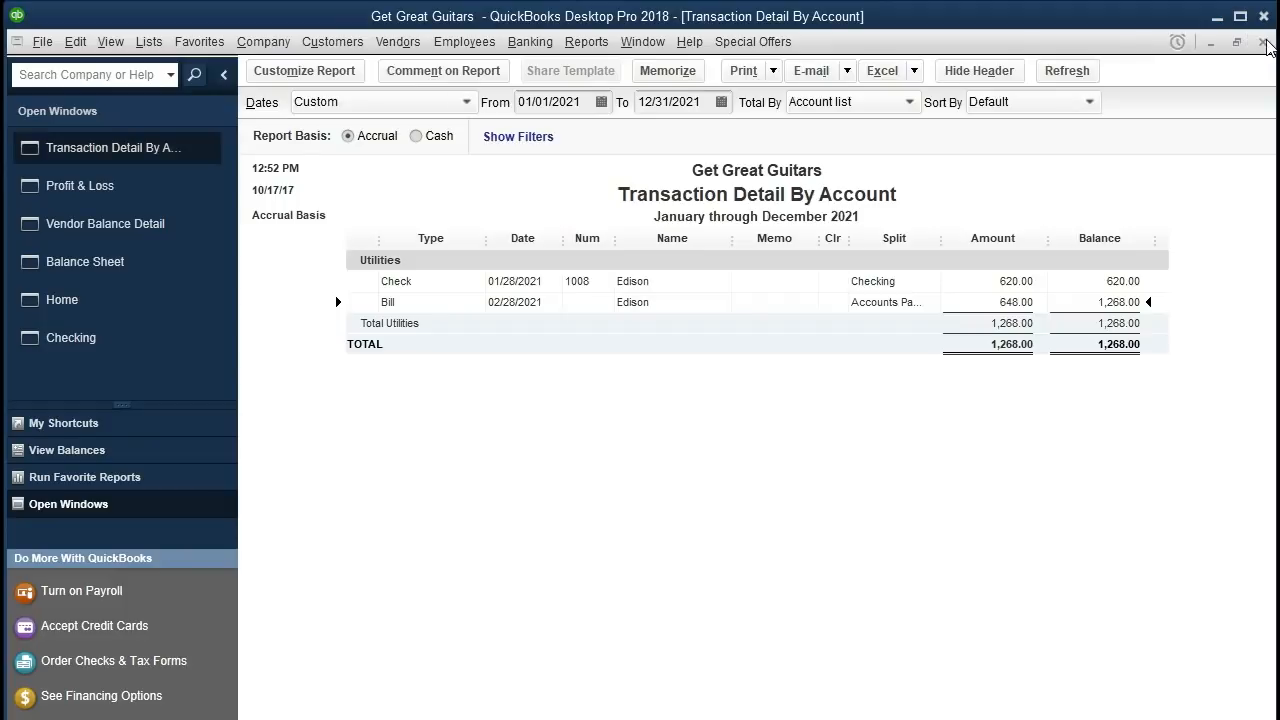
pyautogui.click(1263, 42)
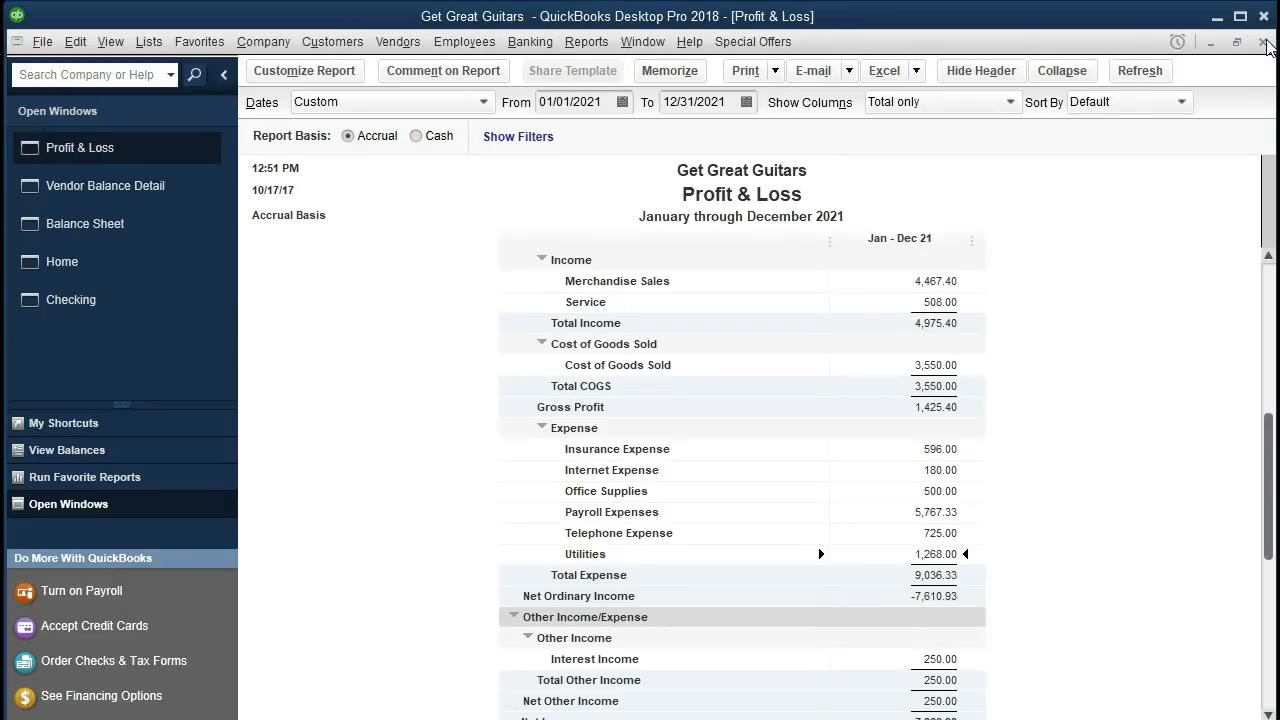
# - Open Pay Bills from the home page, and select and deselect the Verizon bill
pyautogui.click(181, 266)
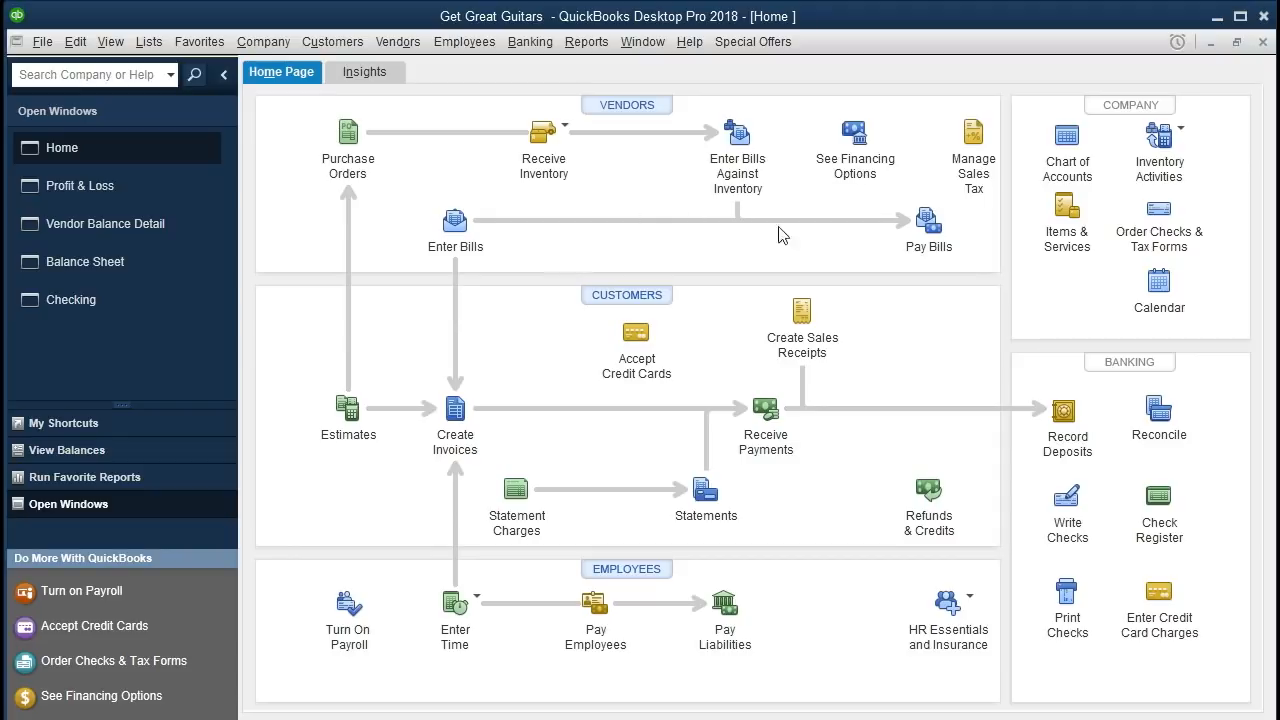
pyautogui.click(924, 218)
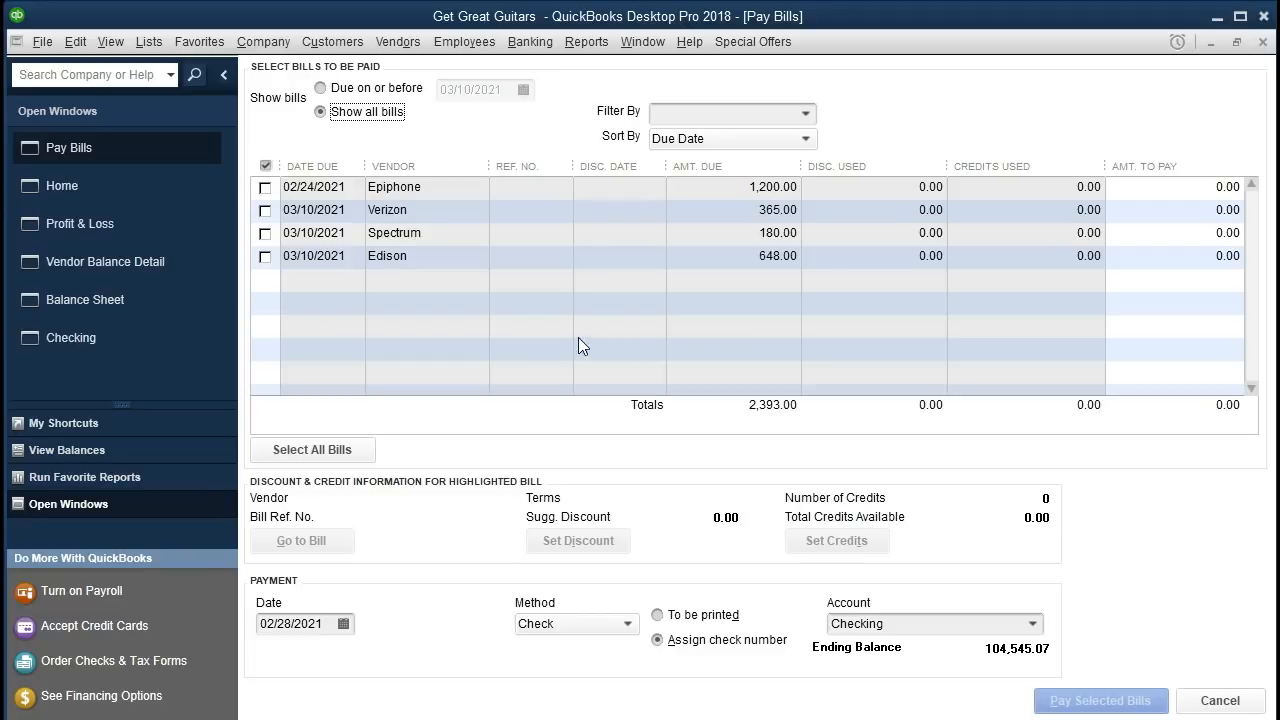
pyautogui.click(265, 210)
pyautogui.click(265, 210)
pyautogui.click(810, 112)
pyautogui.click(808, 112)
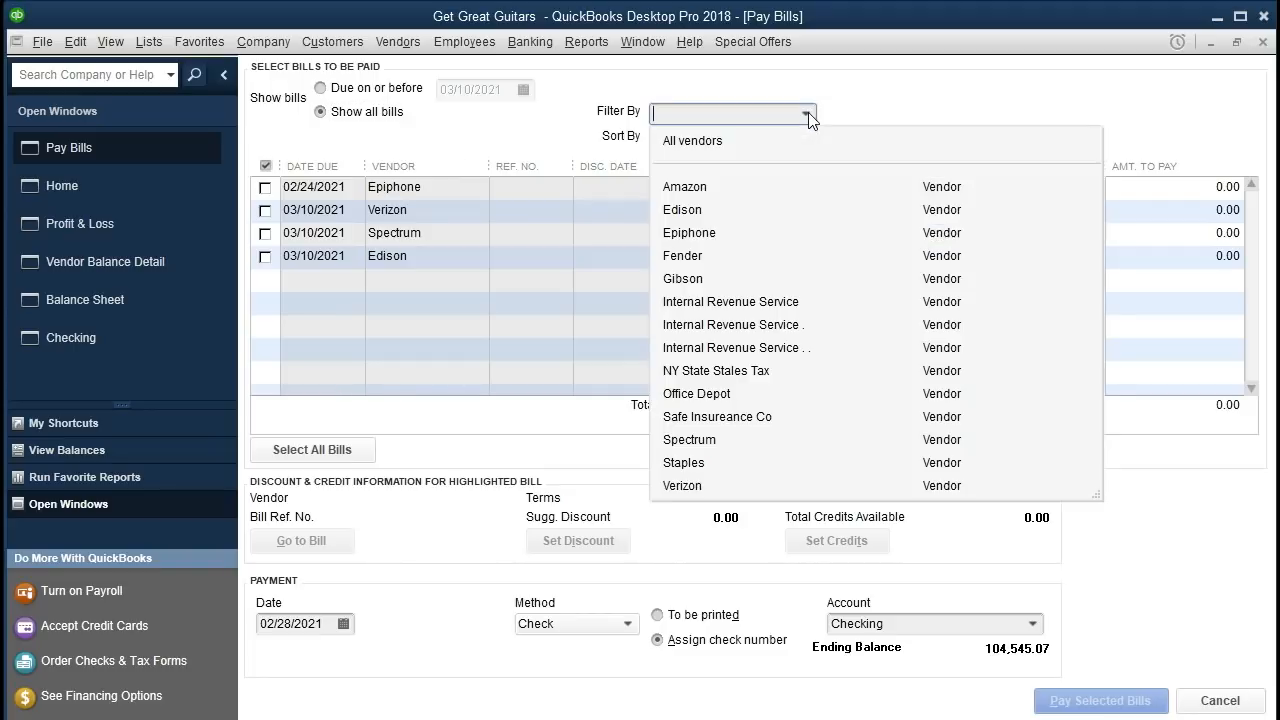
pyautogui.click(808, 112)
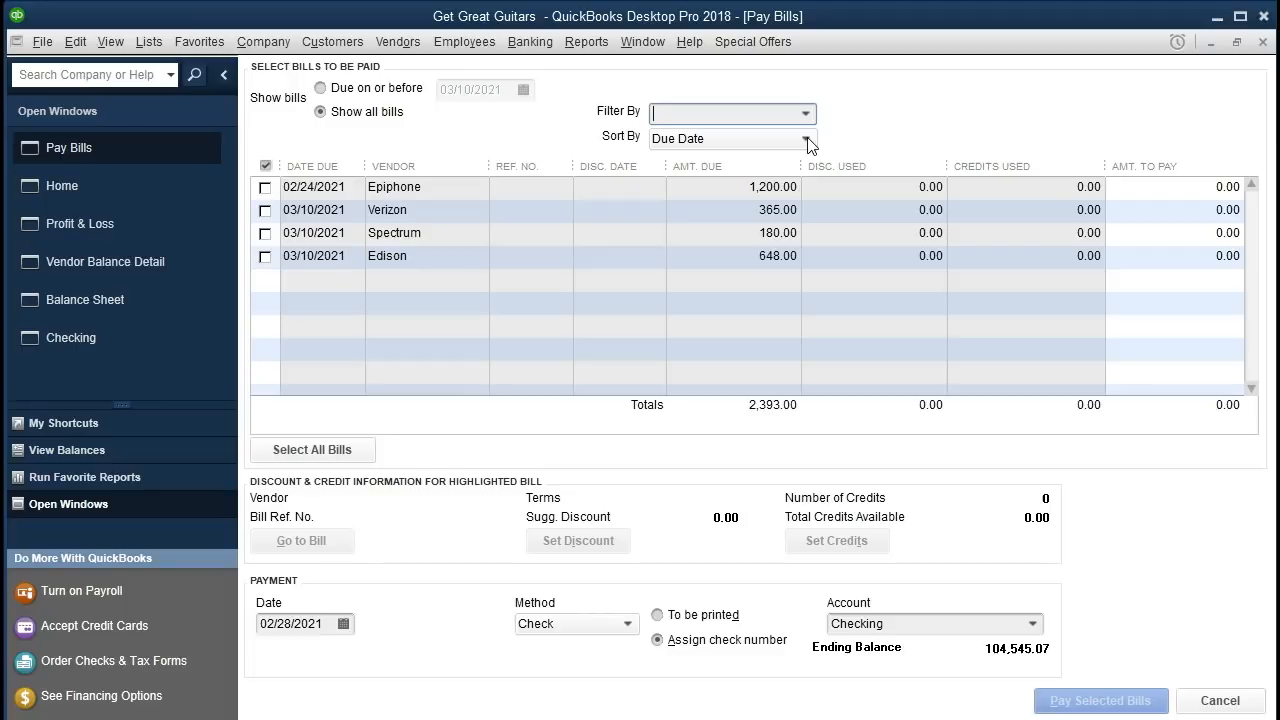
pyautogui.click(807, 141)
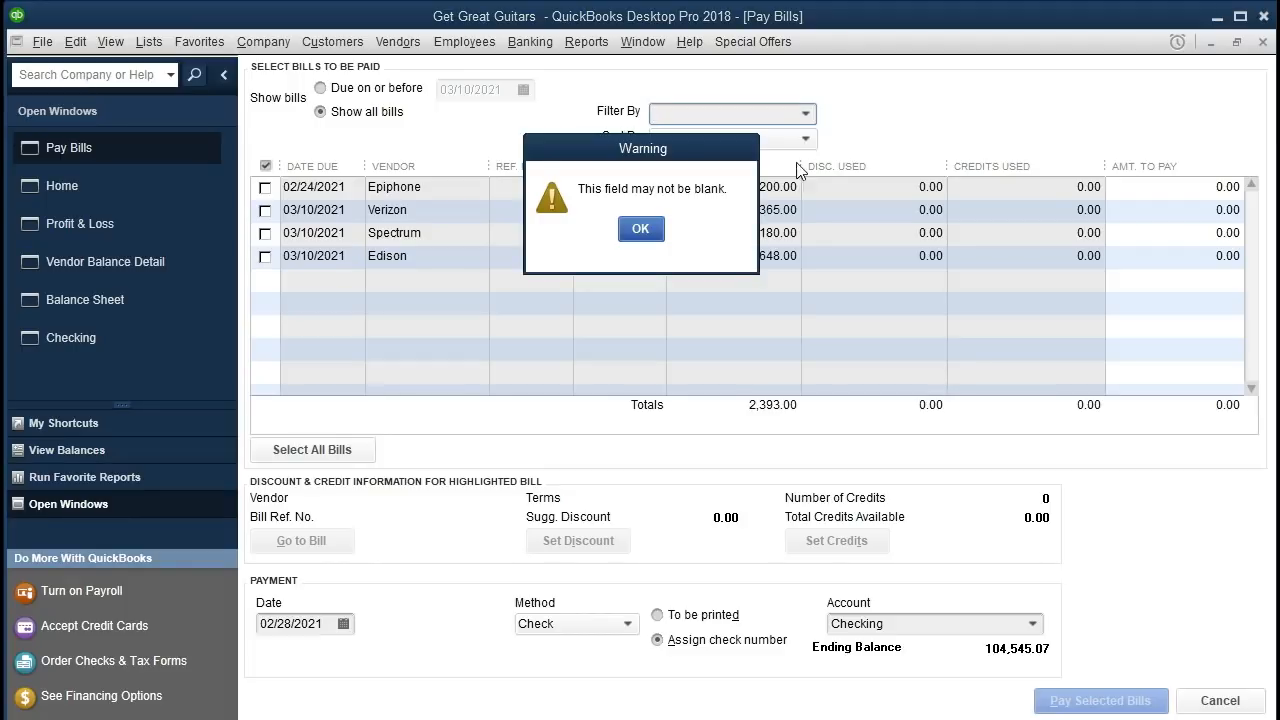
pyautogui.click(653, 234)
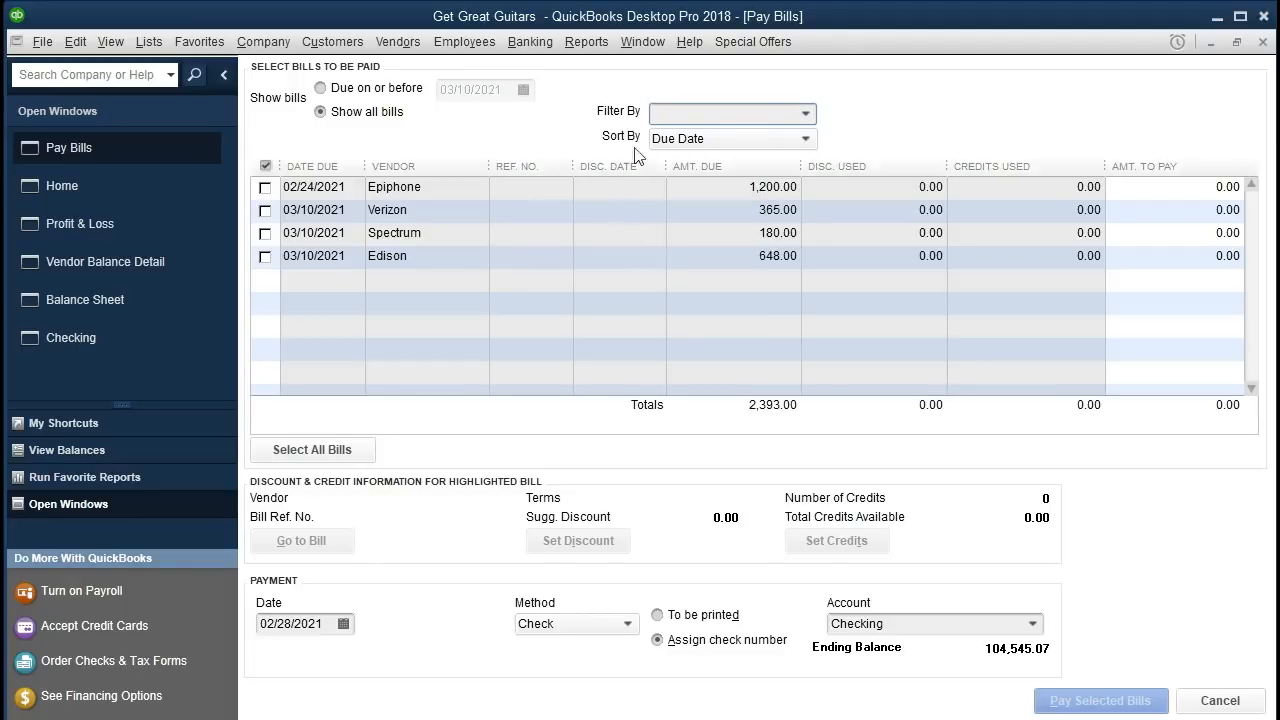
# - Filter the bills to pay by all vendors and keep them sorted by due date
pyautogui.click(806, 113)
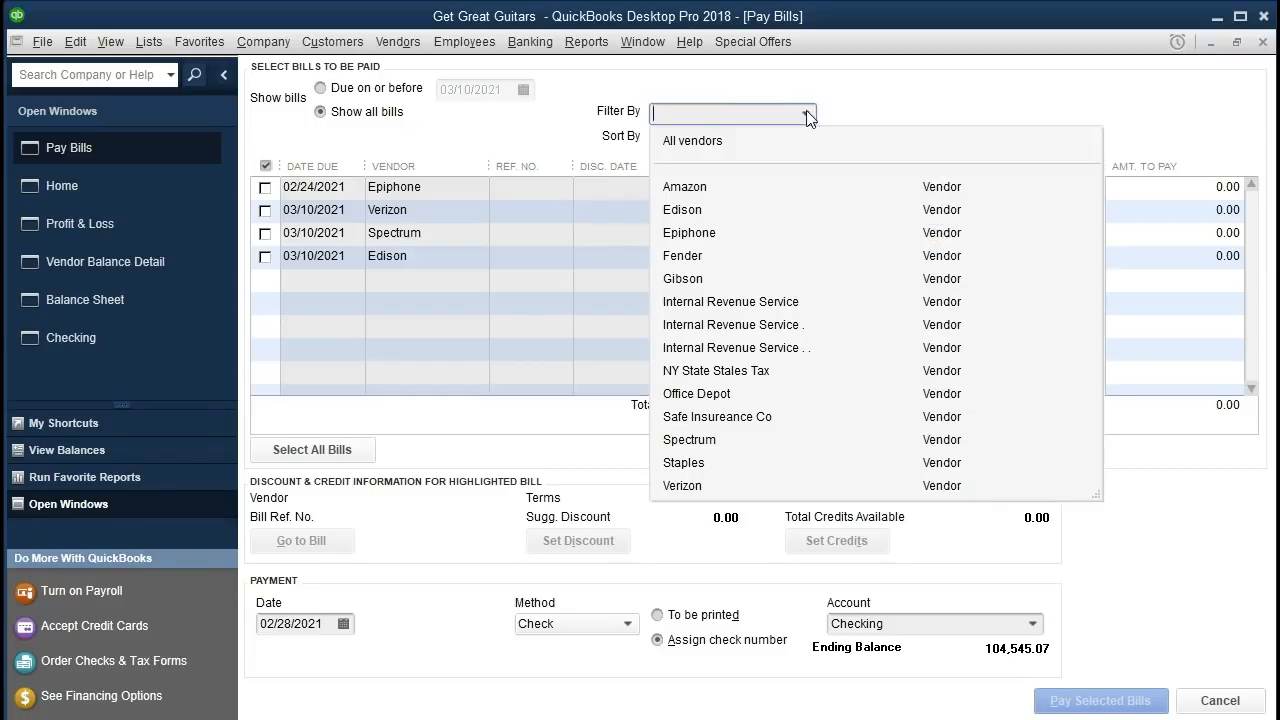
pyautogui.click(708, 140)
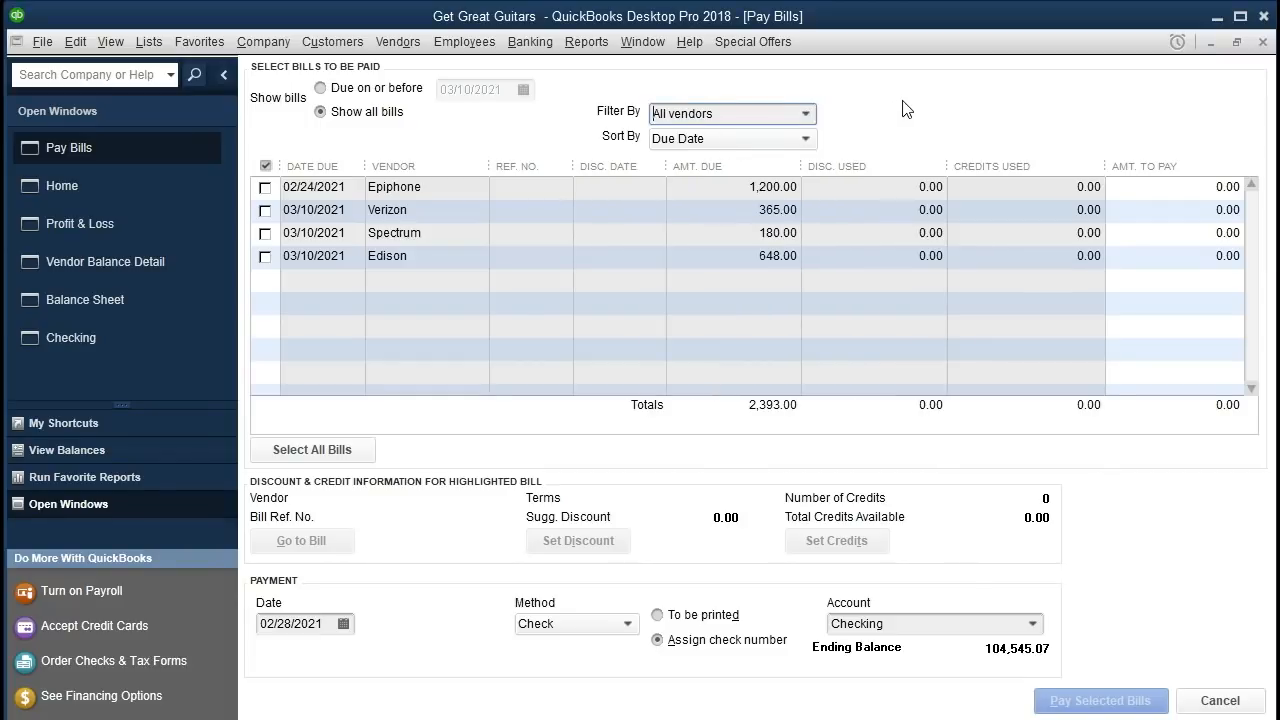
pyautogui.click(805, 138)
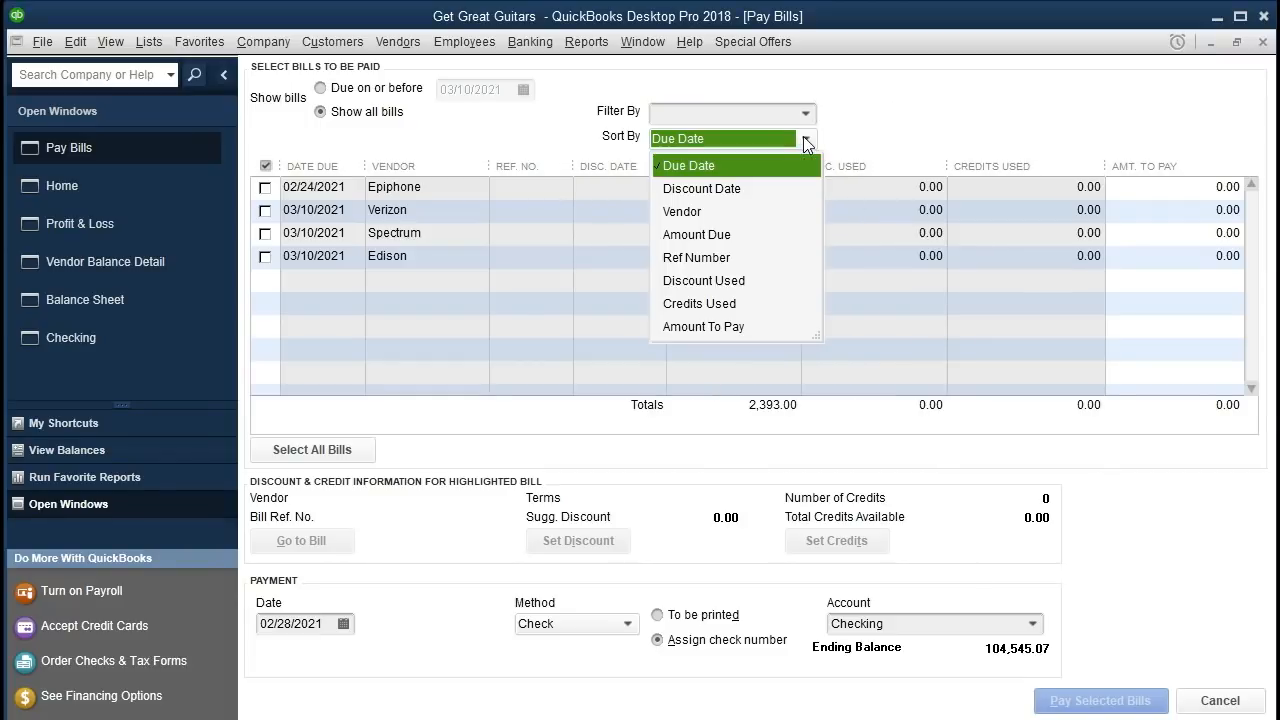
pyautogui.click(803, 136)
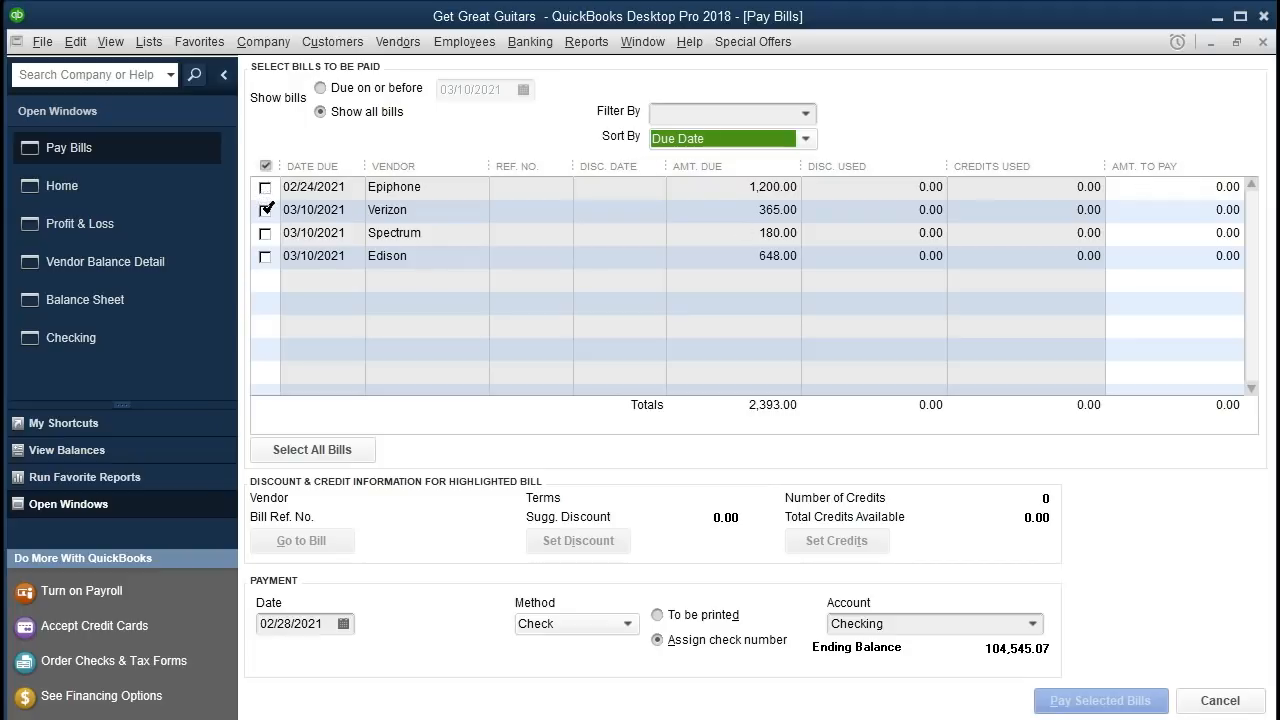
# - Select the Verizon, Spectrum and Edison bills for payment, and keep Check as the payment method
pyautogui.click(265, 210)
pyautogui.click(265, 233)
pyautogui.click(265, 256)
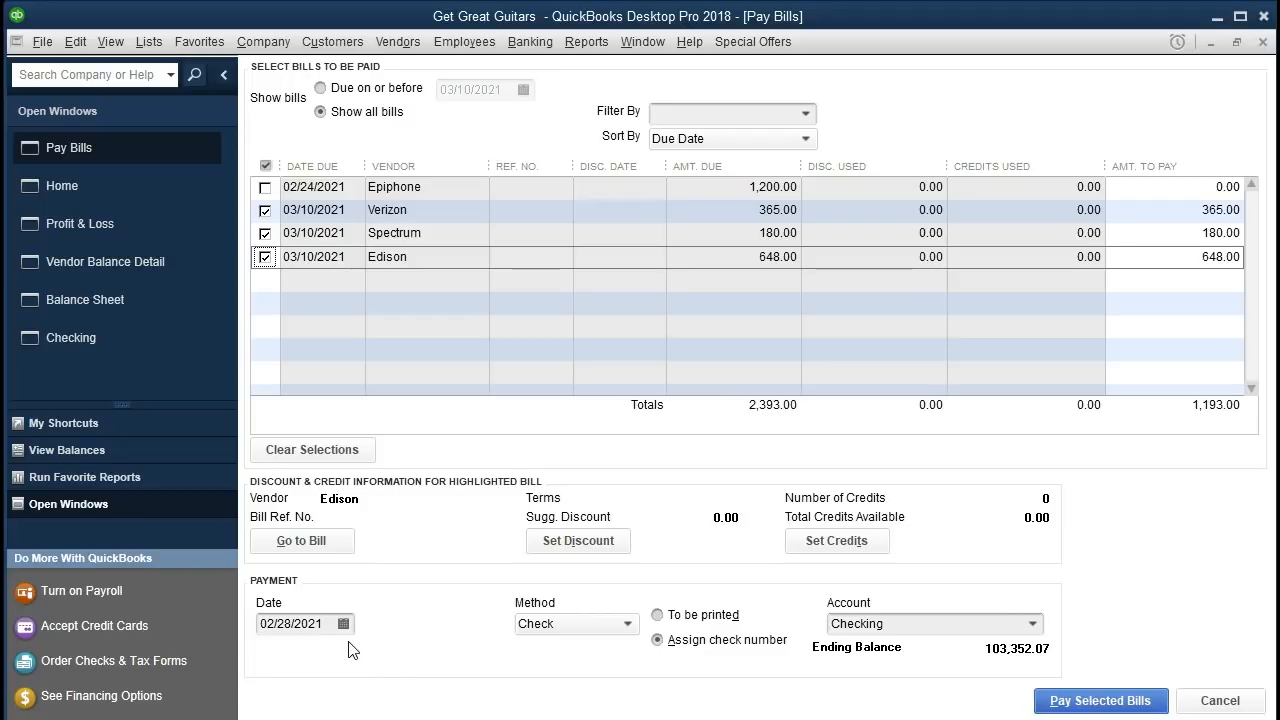
pyautogui.click(627, 624)
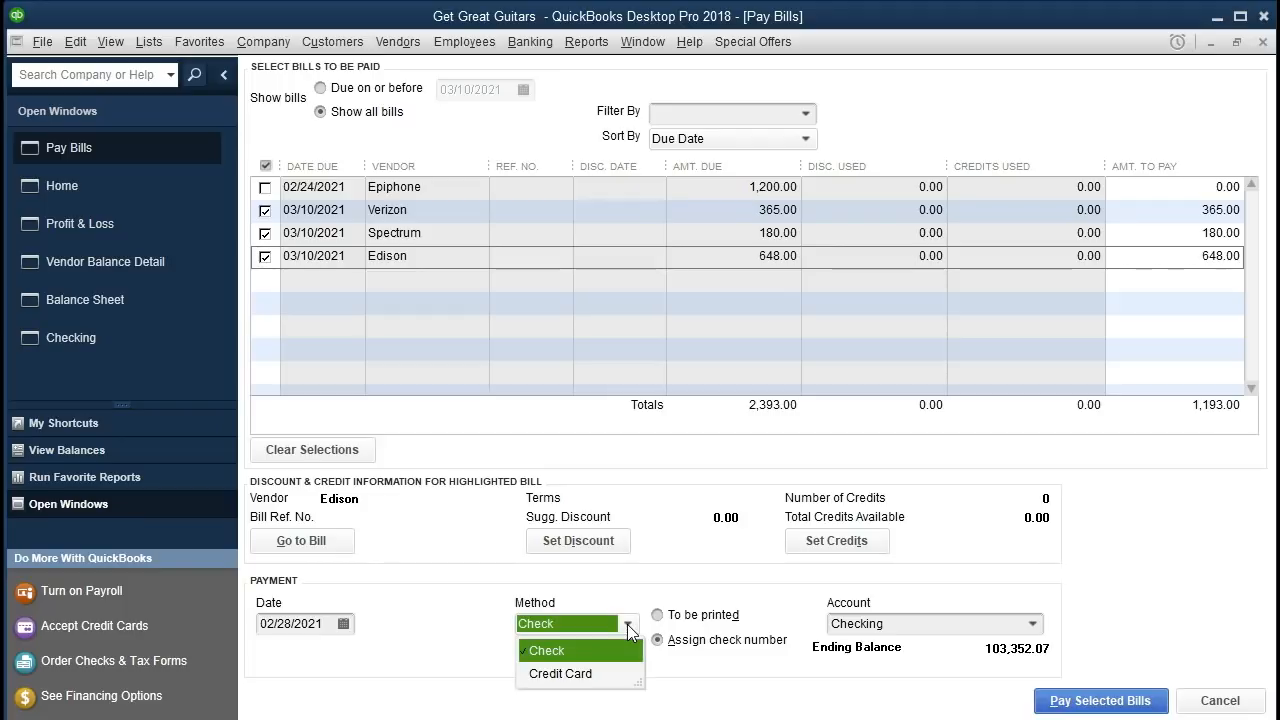
pyautogui.click(627, 624)
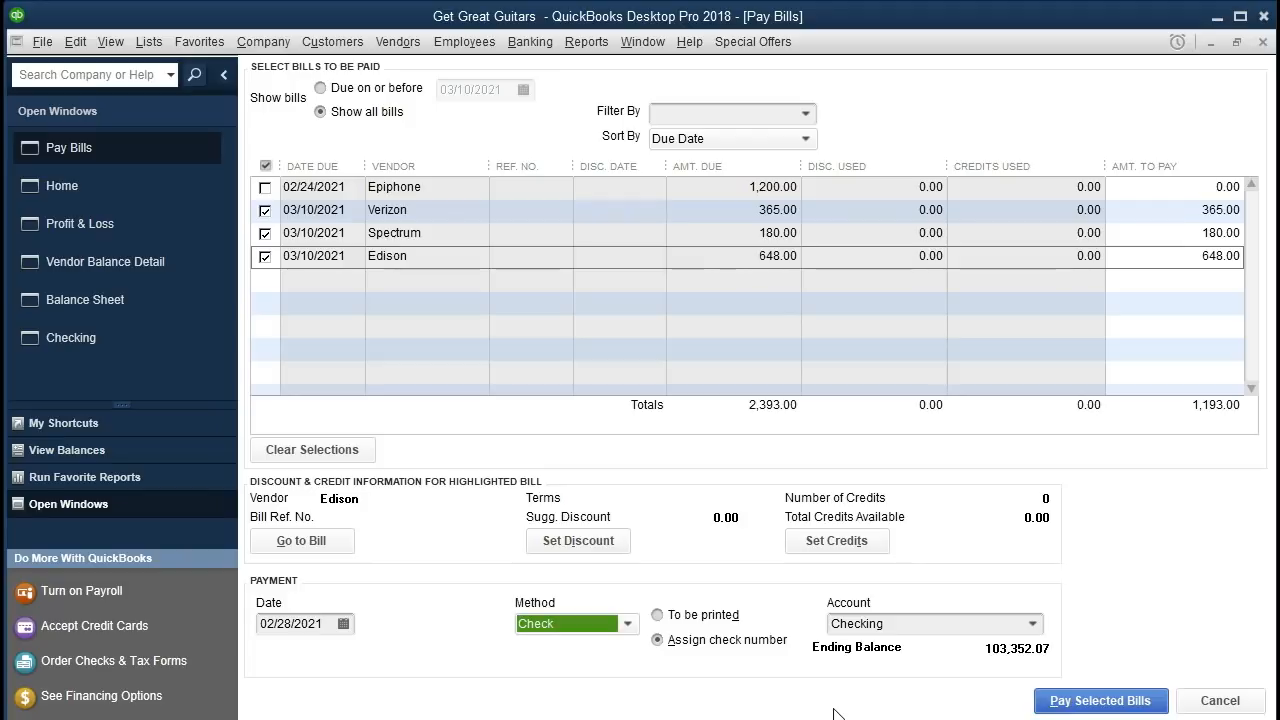
# - Pay the selected bills, letting QuickBooks assign the check numbers, and close the payment summary
pyautogui.click(1067, 705)
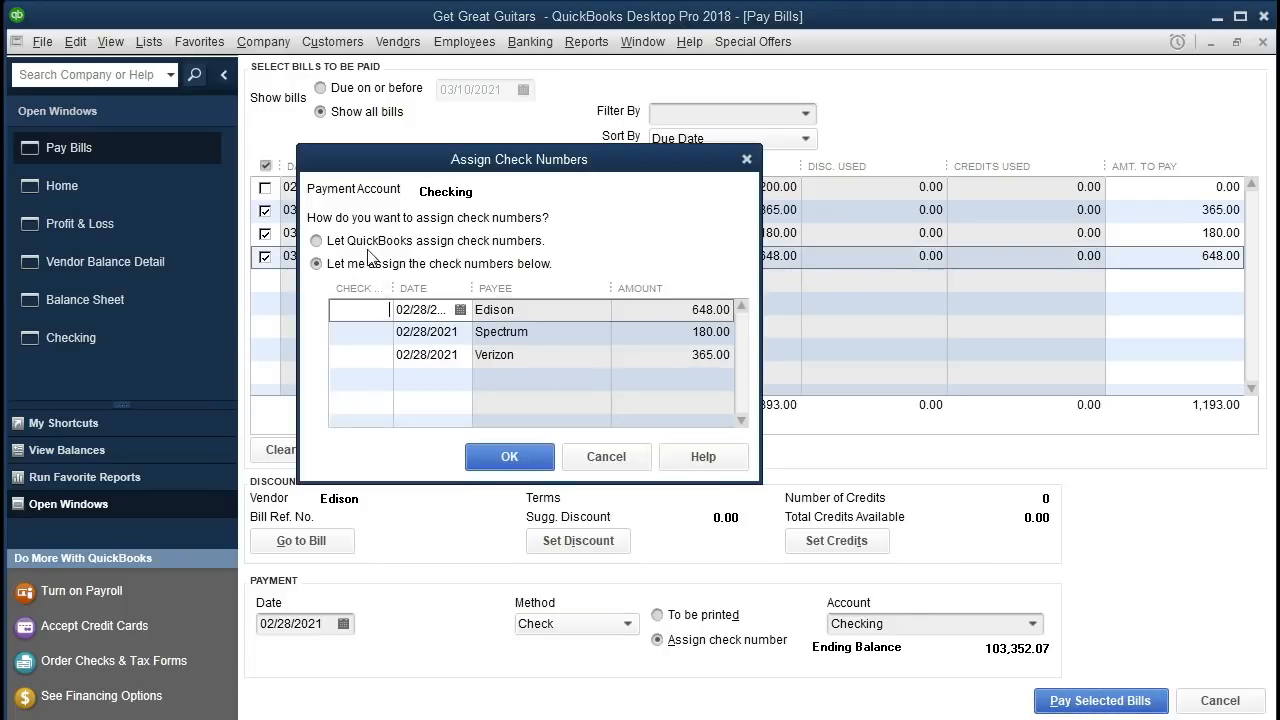
pyautogui.click(317, 242)
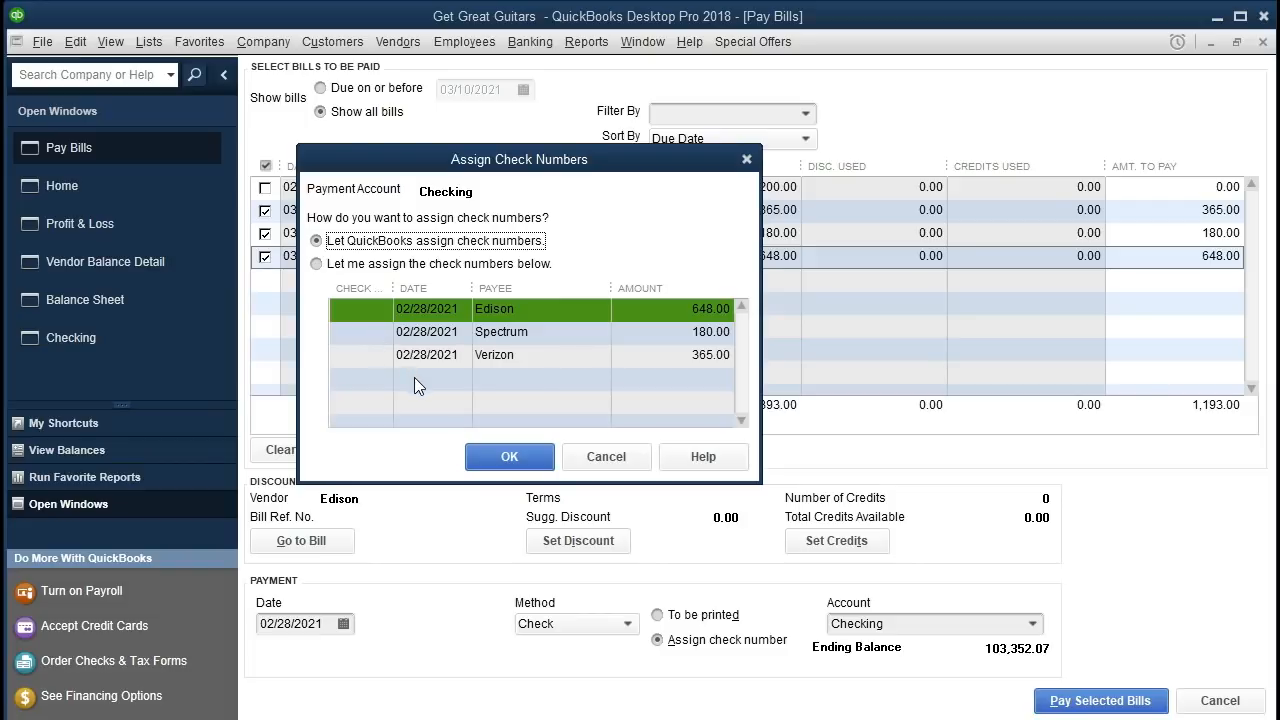
pyautogui.click(491, 454)
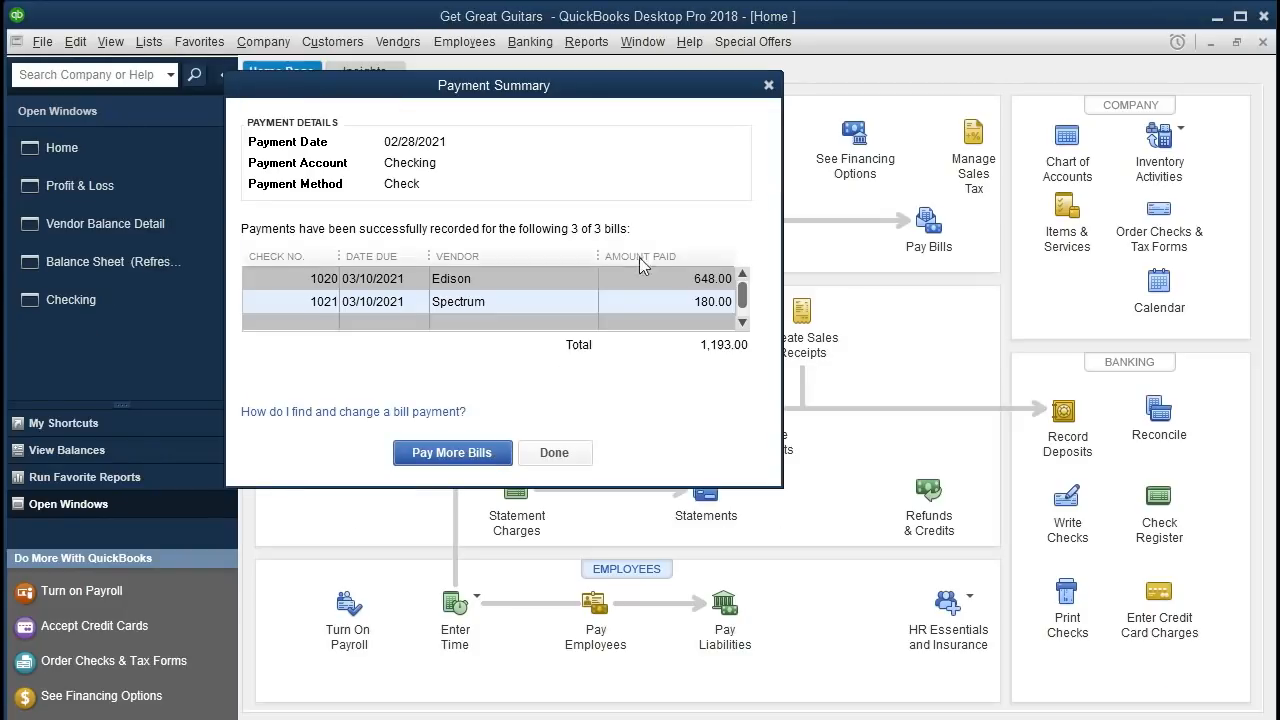
pyautogui.click(772, 86)
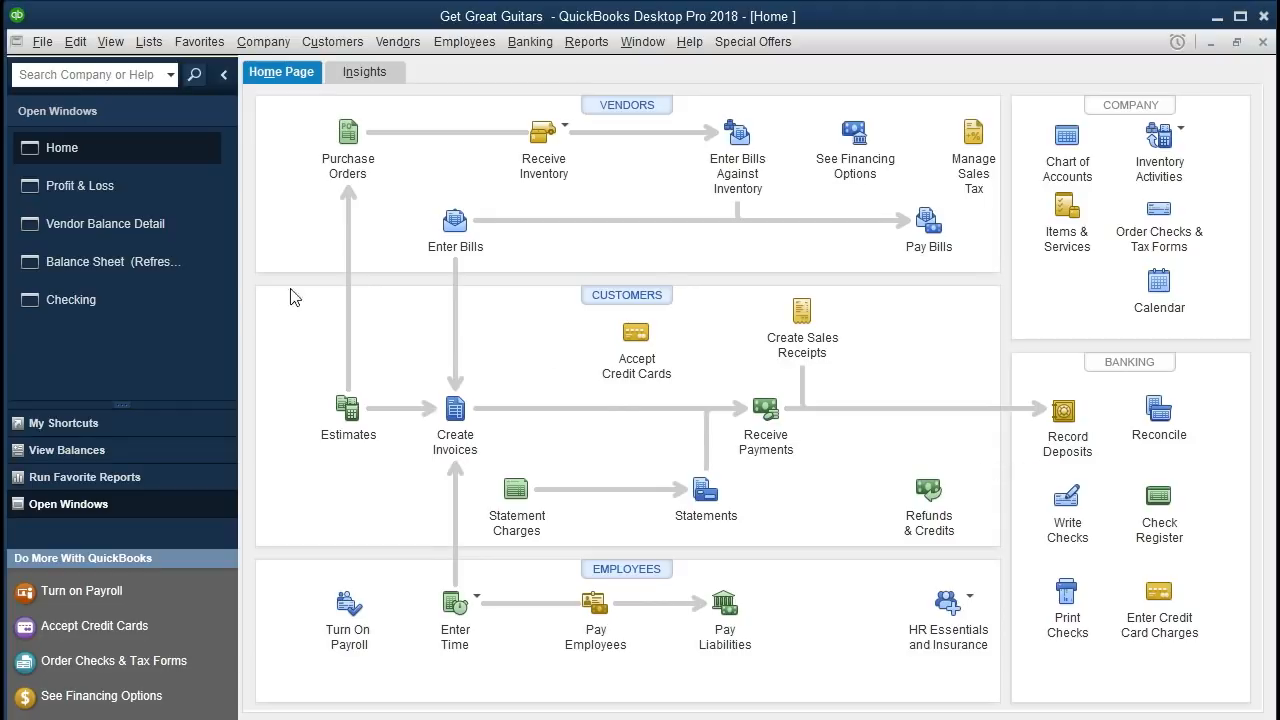
# - Open the transaction detail behind the Checking balance on the Balance Sheet and review its most recent bill payment checks
pyautogui.click(148, 265)
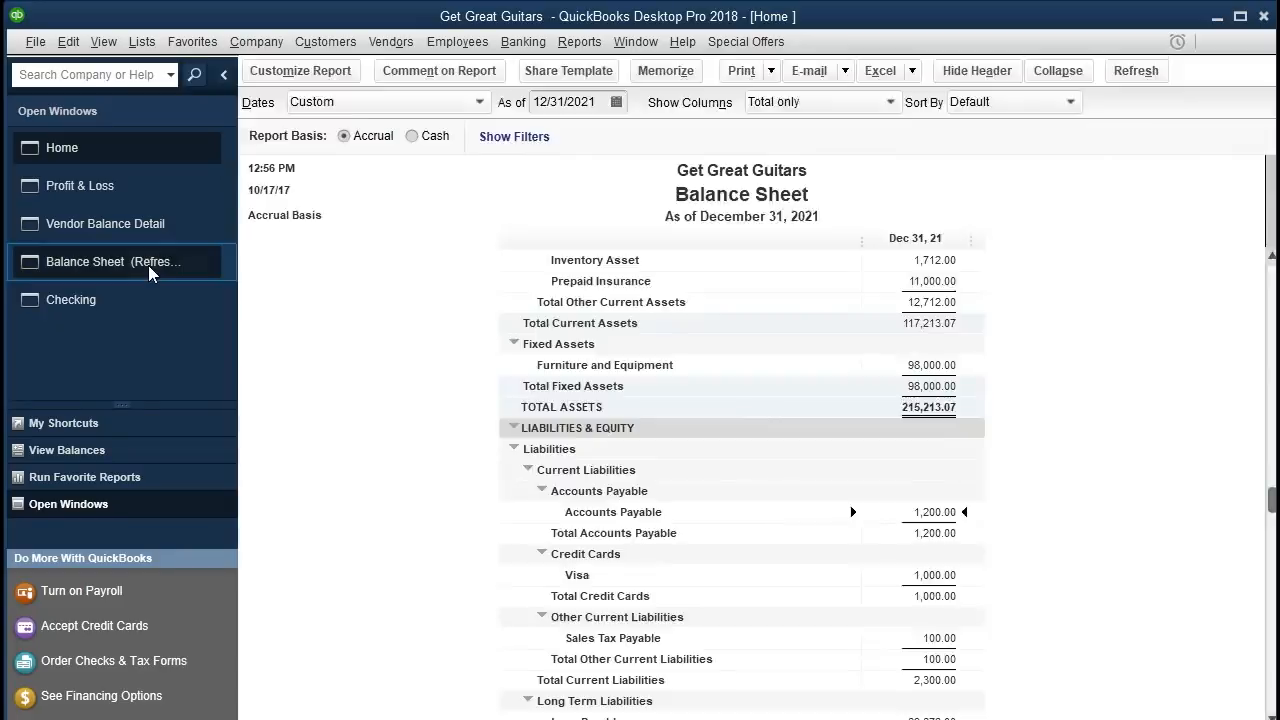
pyautogui.scroll(3, 603, 443)
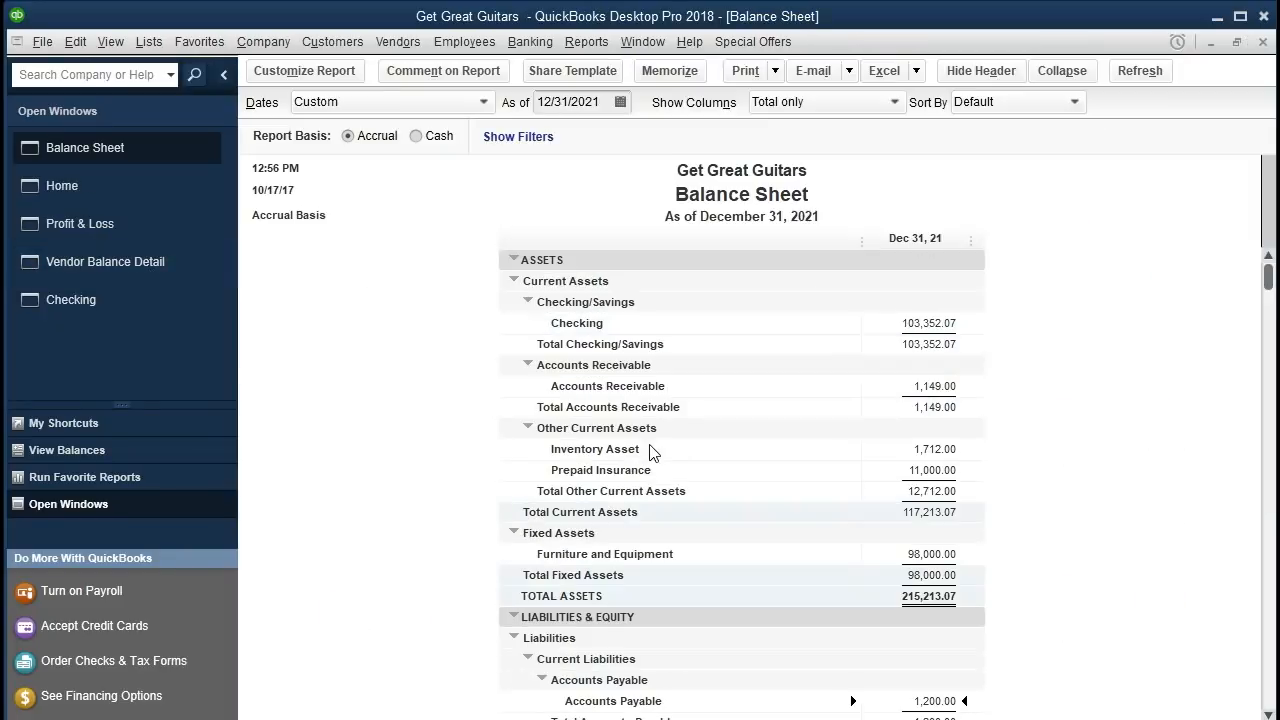
pyautogui.doubleClick(877, 320)
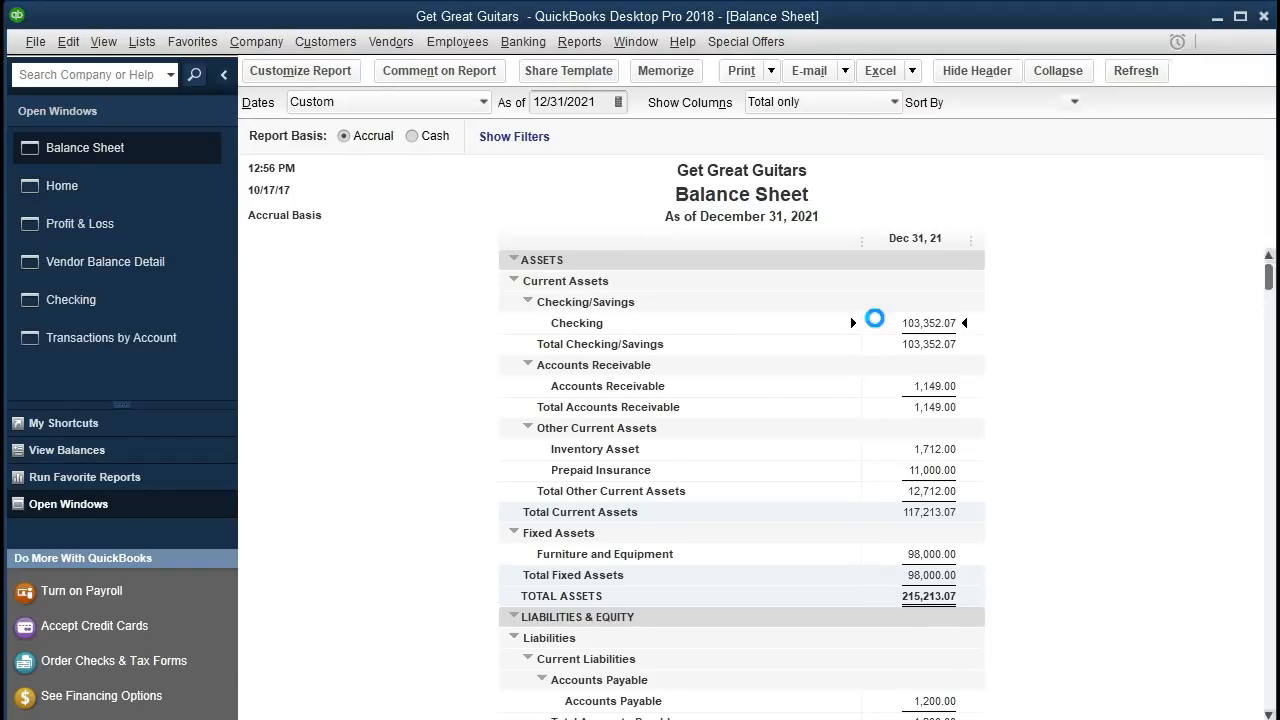
pyautogui.scroll(-2, 876, 319)
pyautogui.scroll(-1, 877, 320)
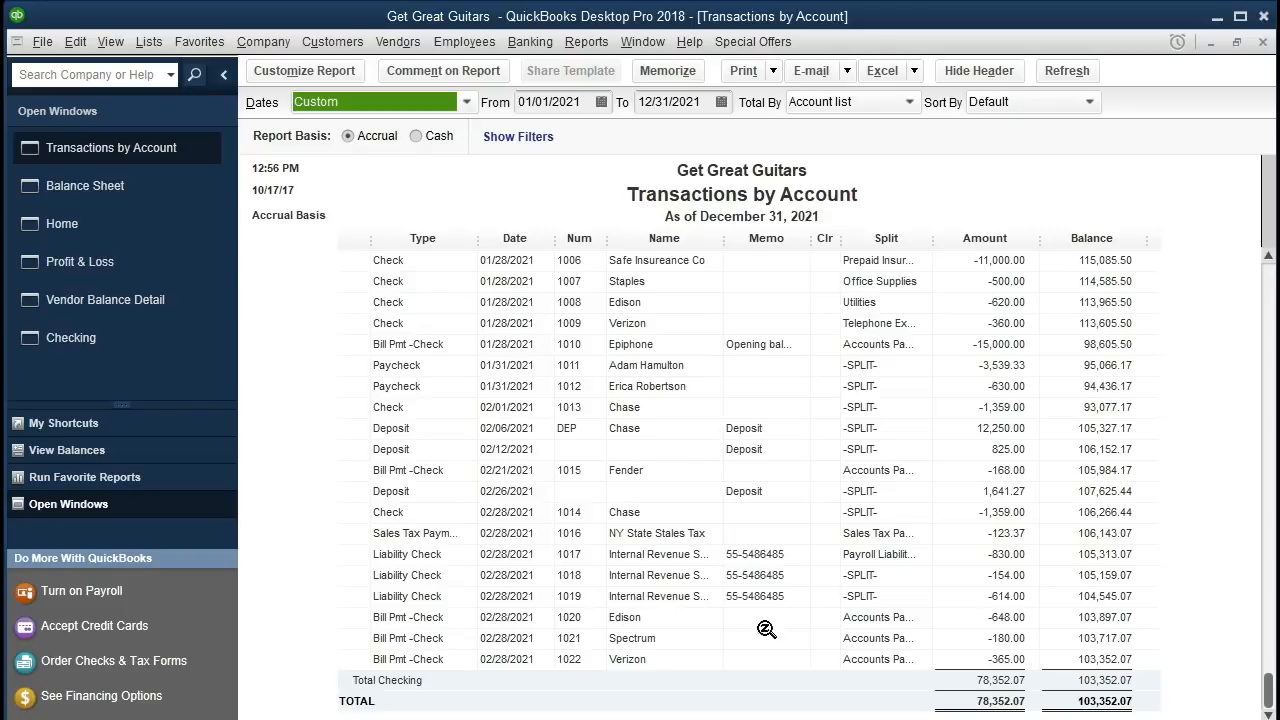
# - View the Edison bill payment check from the Checking transactions, and return to the Balance Sheet
pyautogui.click(956, 621)
pyautogui.doubleClick(956, 621)
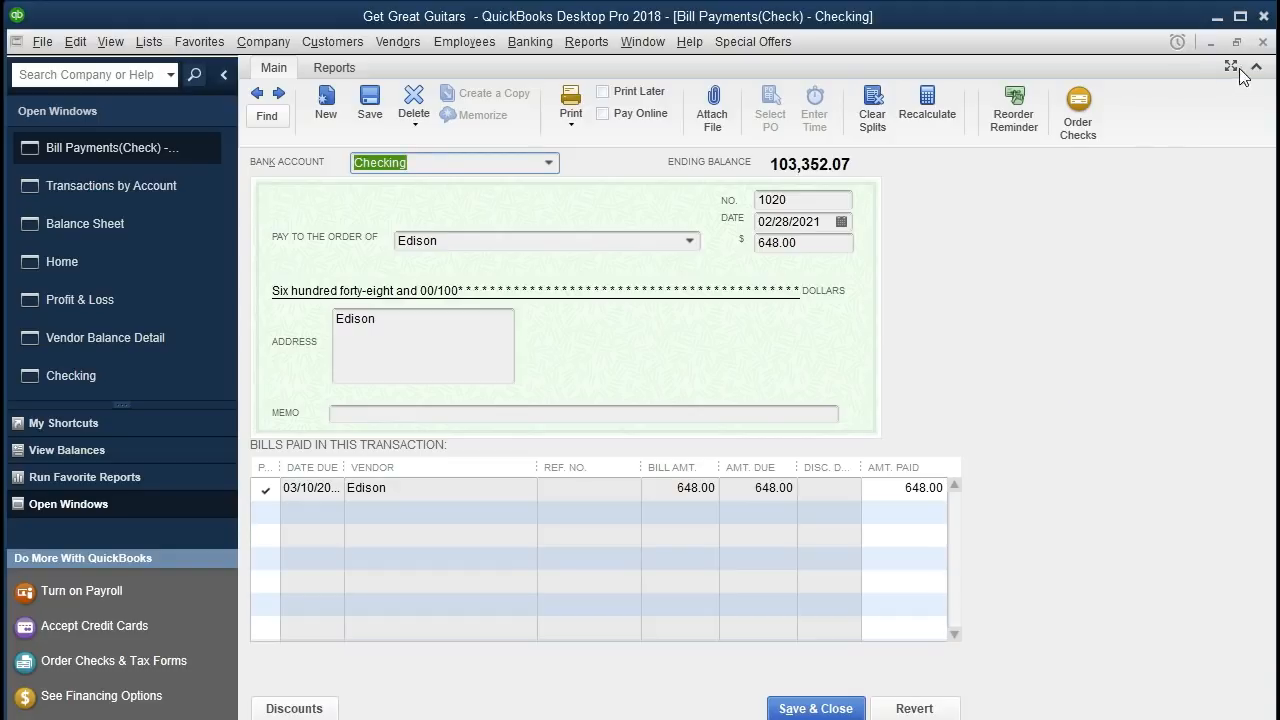
pyautogui.click(1263, 42)
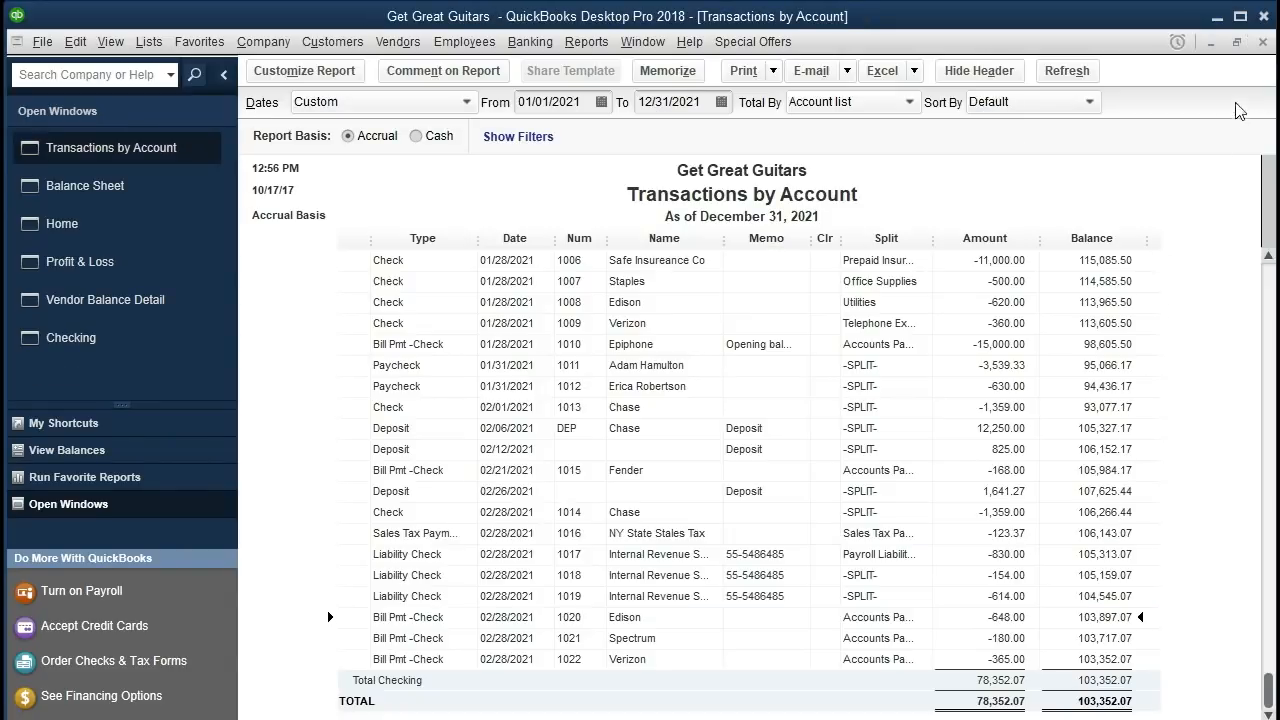
pyautogui.click(1263, 42)
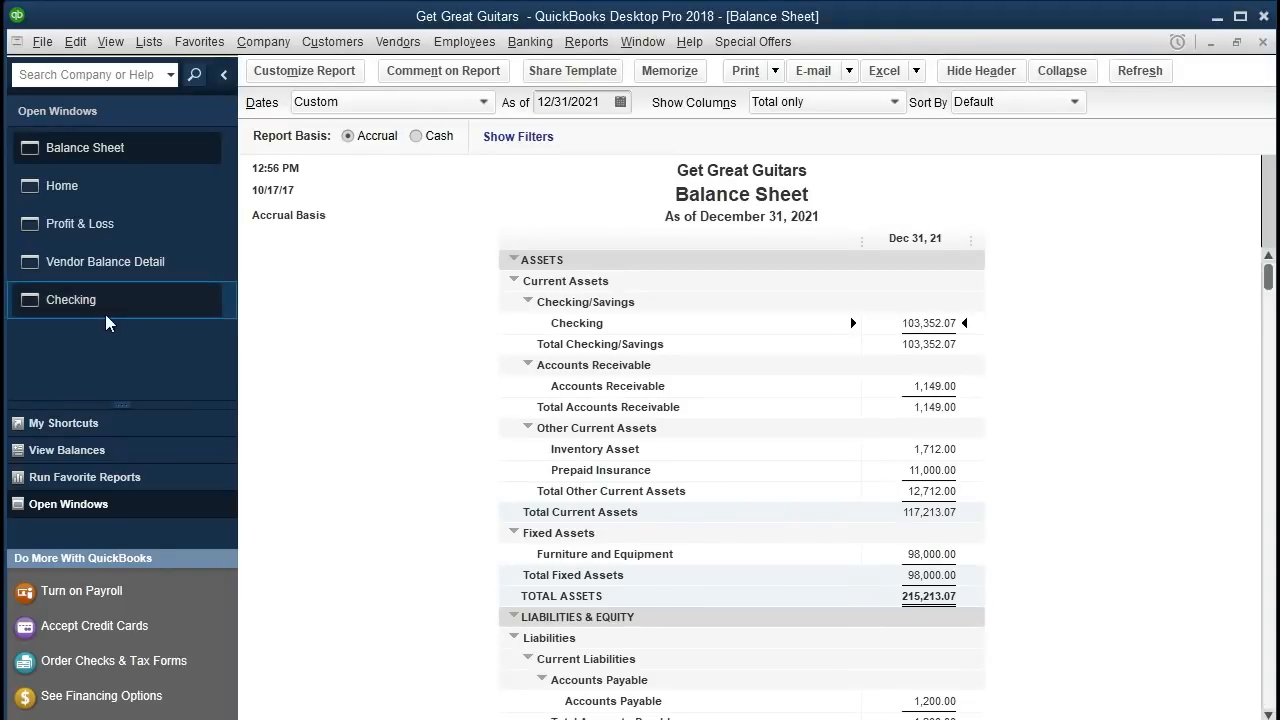
# - View the Edison bill payment from the Checking register, and close the check
pyautogui.click(132, 316)
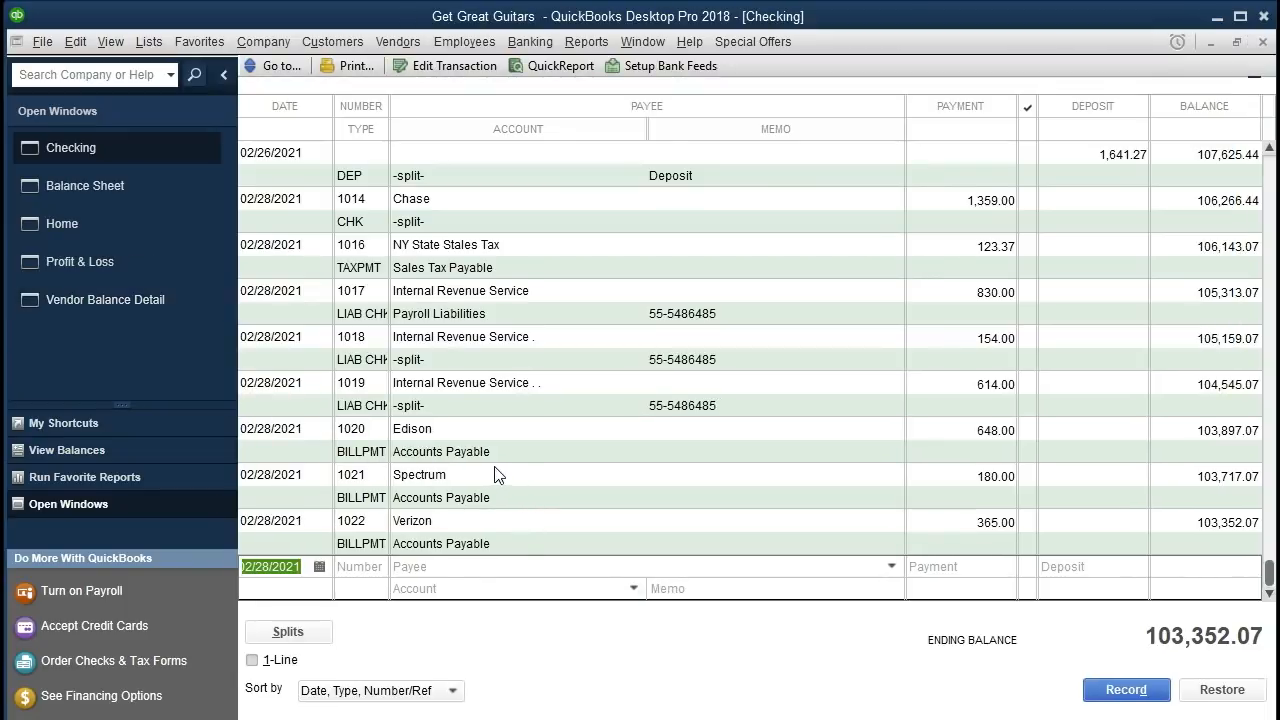
pyautogui.doubleClick(366, 451)
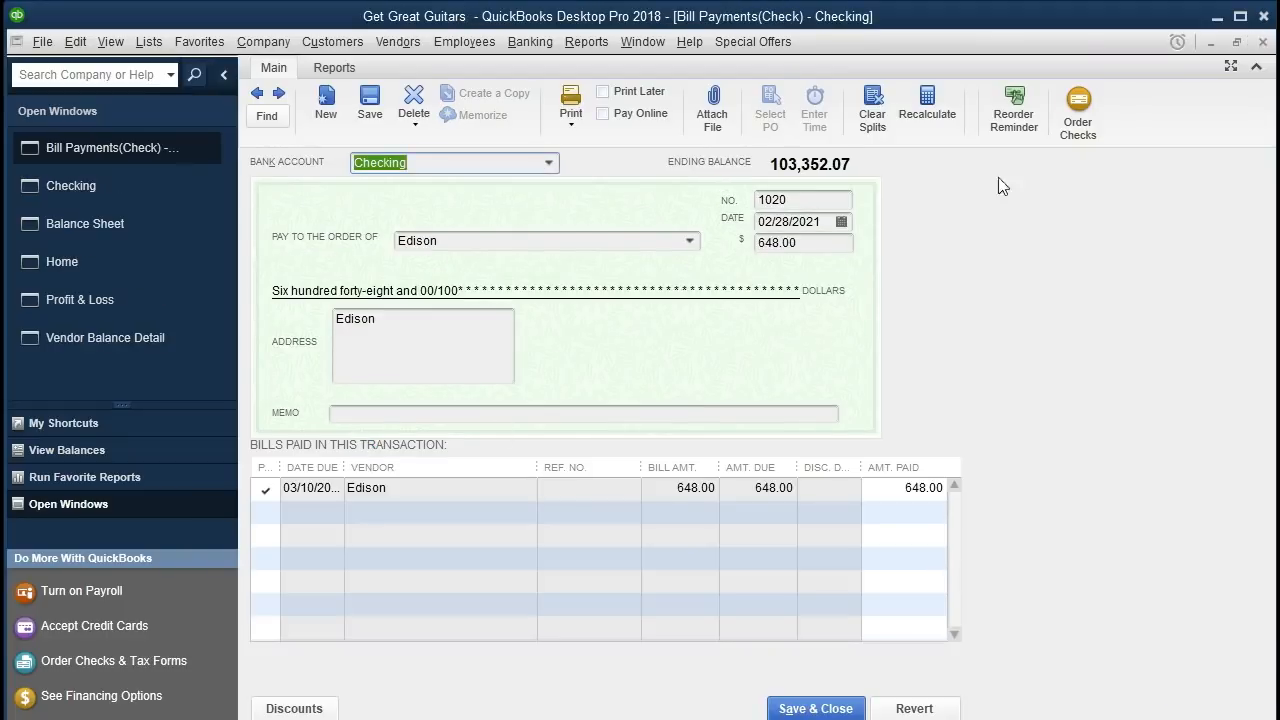
pyautogui.click(1262, 42)
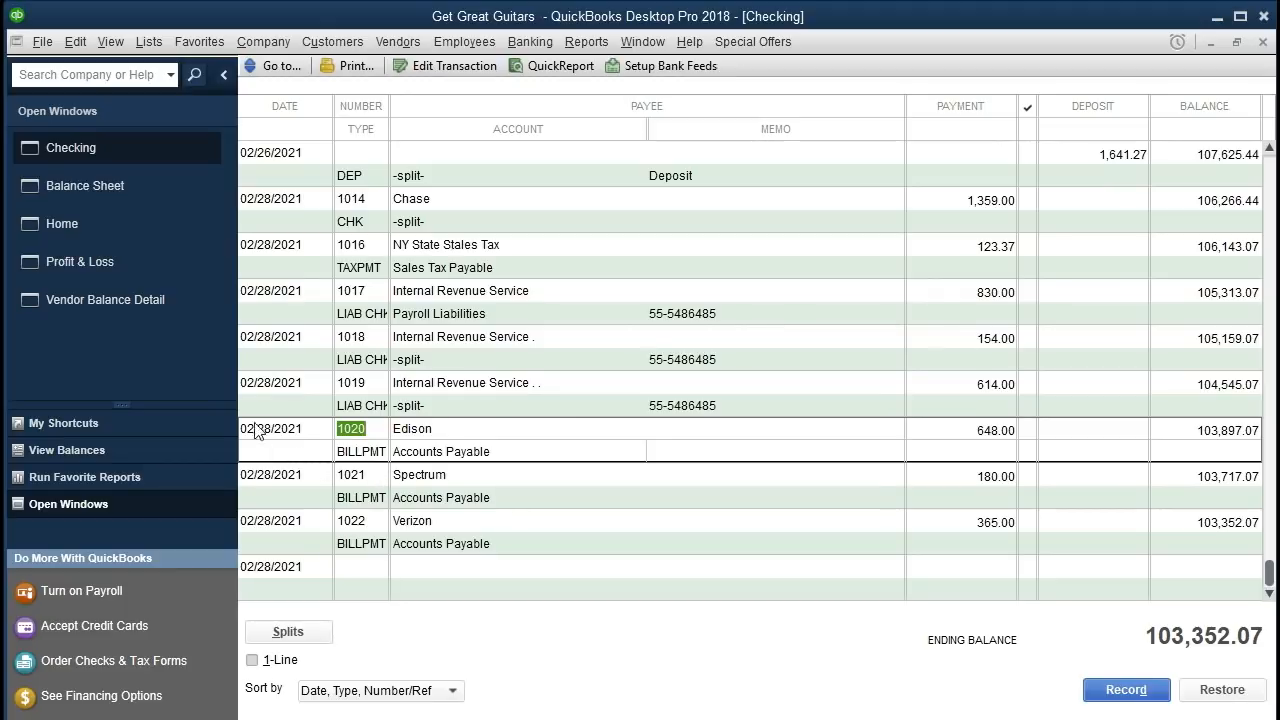
# - Open the transaction detail behind the Accounts Payable balance on the Balance Sheet
pyautogui.click(122, 193)
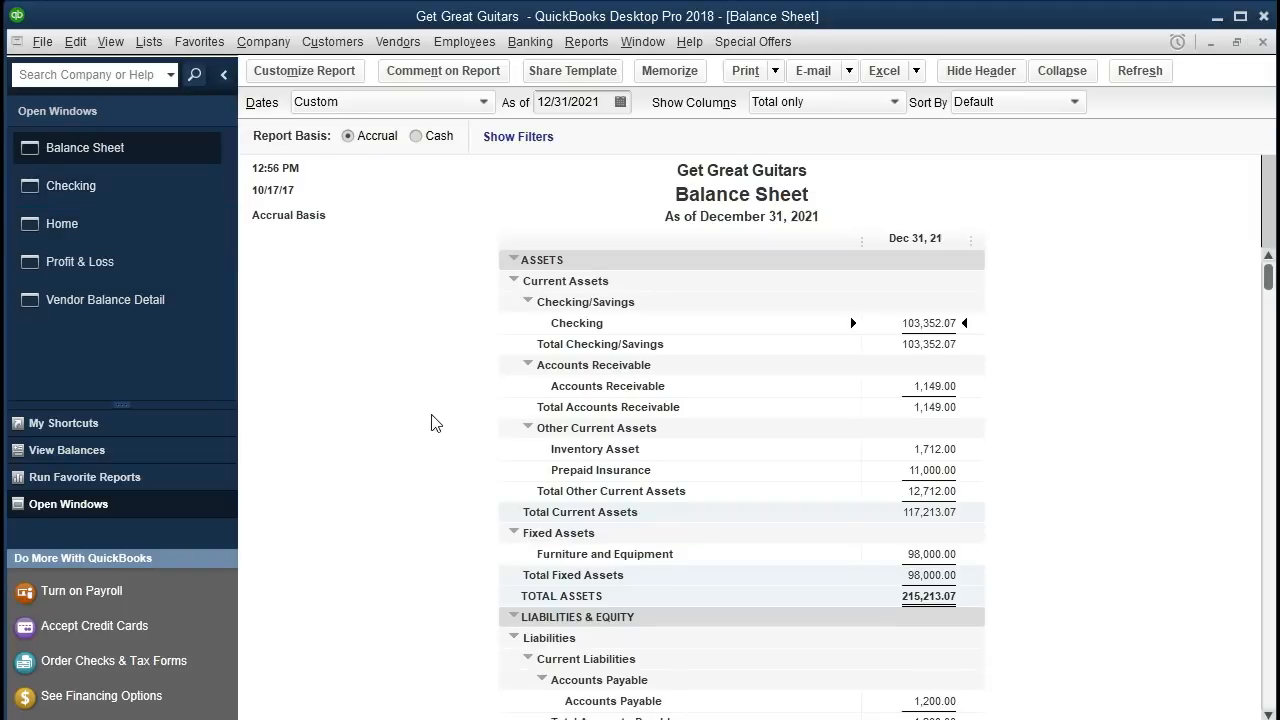
pyautogui.scroll(-5, 431, 424)
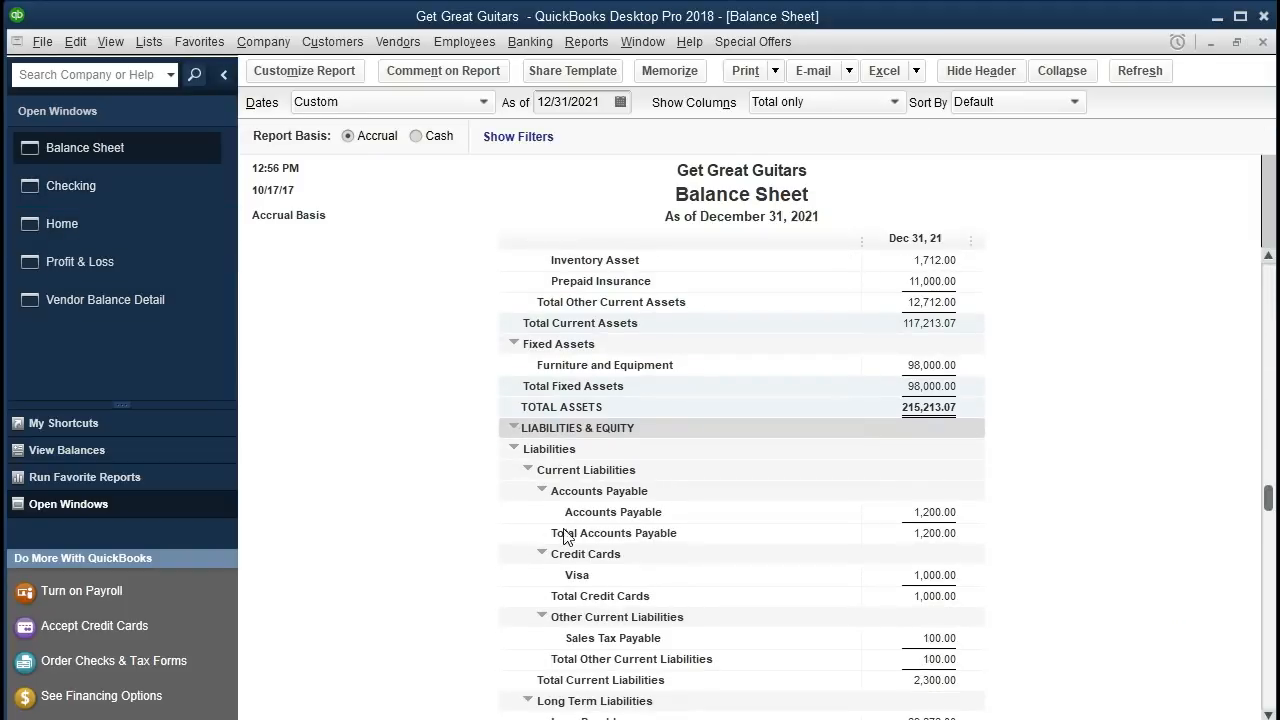
pyautogui.doubleClick(878, 518)
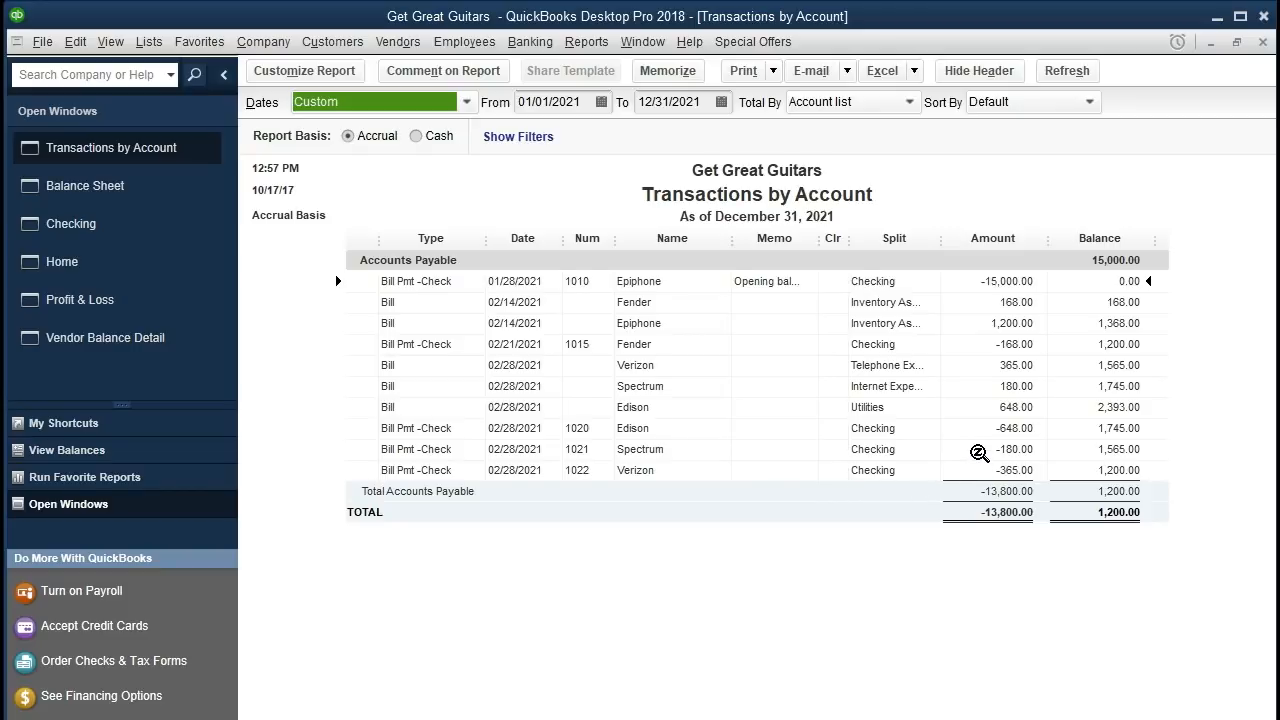
# - View the Spectrum bill payment check from the Accounts Payable detail, and close both the check and the detail report
pyautogui.doubleClick(979, 453)
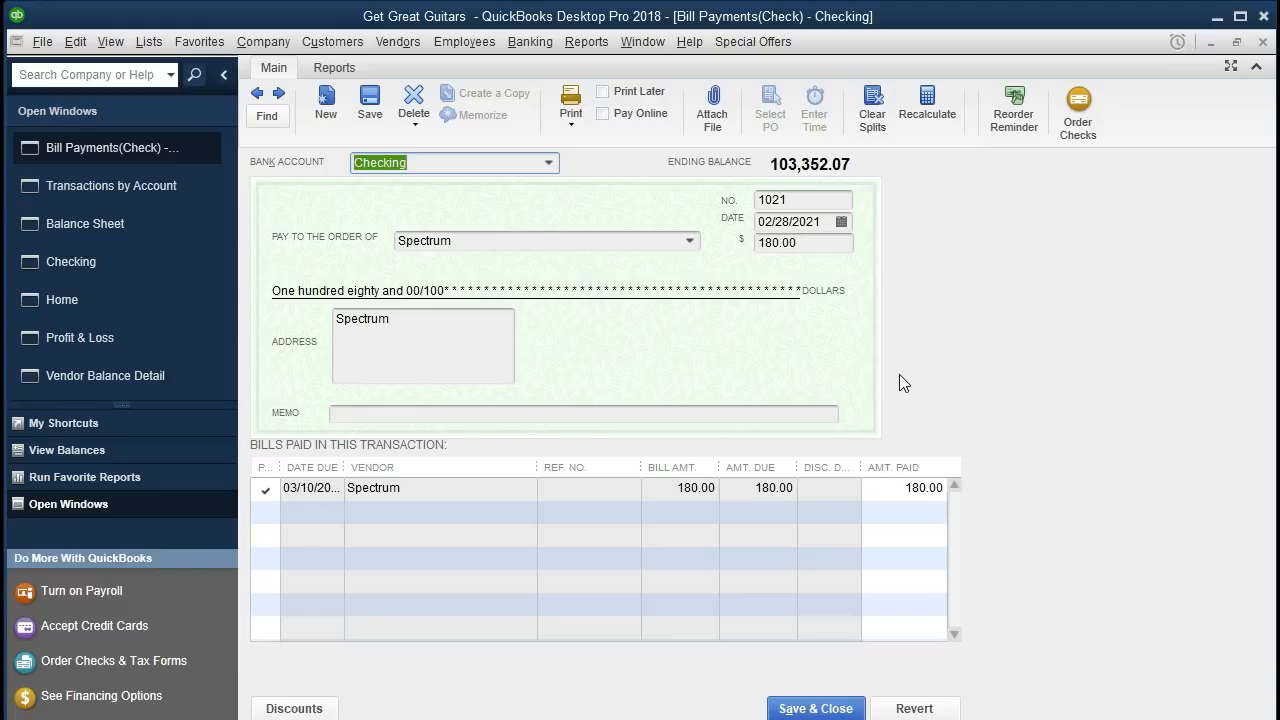
pyautogui.click(1264, 42)
pyautogui.click(1264, 42)
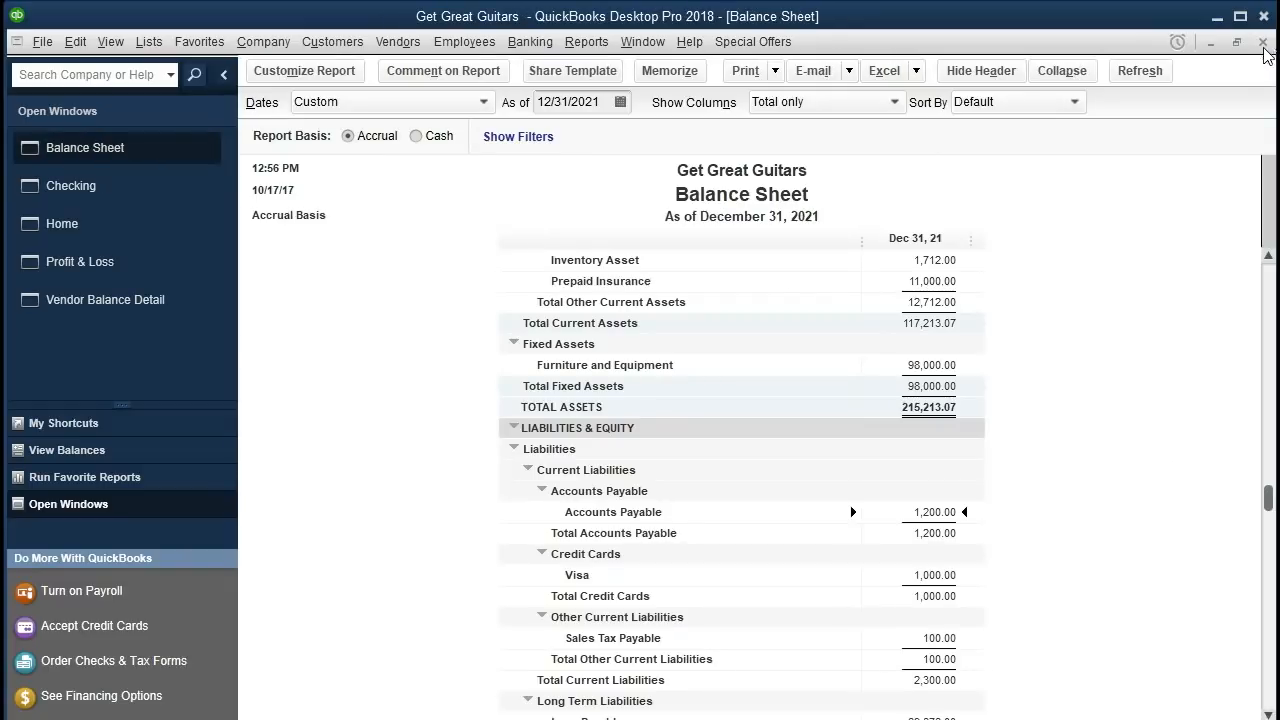
# - Check the Edison, Spectrum and Verizon bill payments in the Vendor Balance Detail report
pyautogui.click(195, 305)
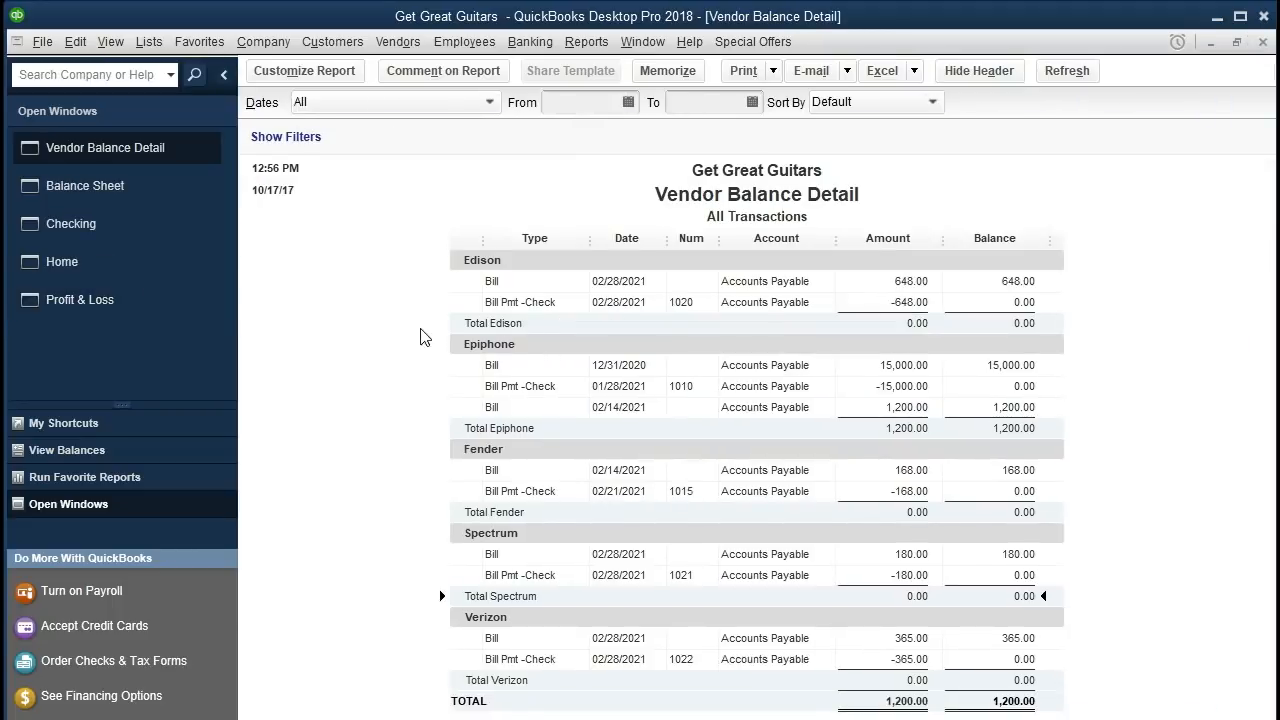
pyautogui.click(881, 303)
pyautogui.click(900, 574)
pyautogui.click(900, 658)
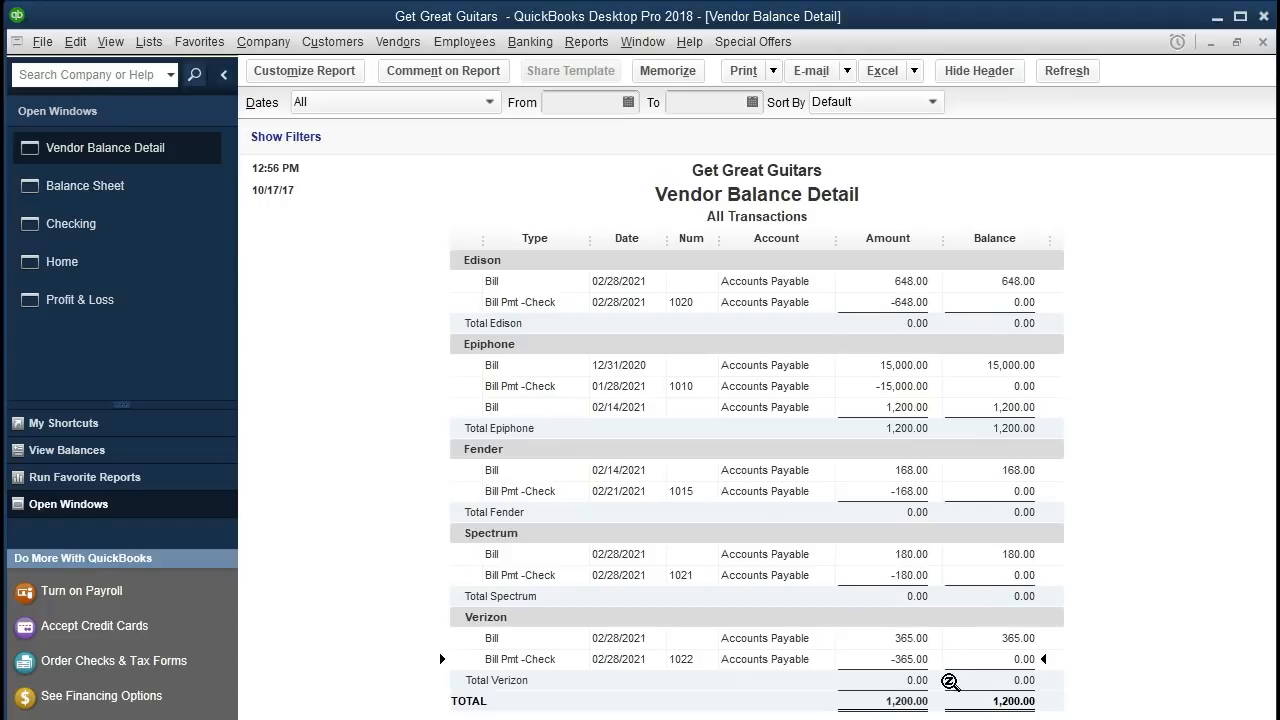